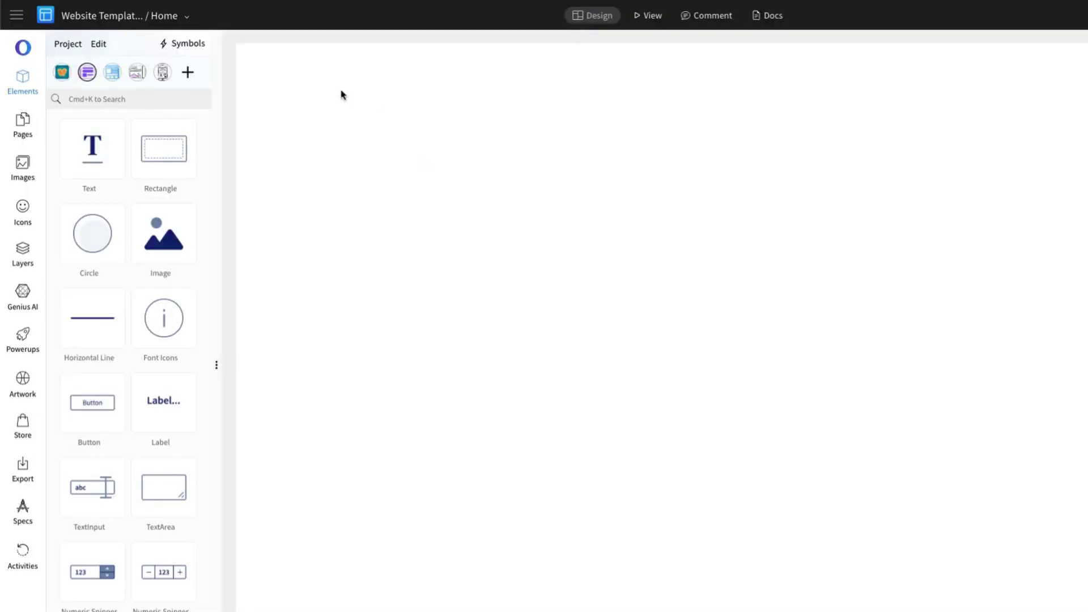
# Load the Movie booking pack's elements and collapse its categories into a compact list
pyautogui.click(187, 73)
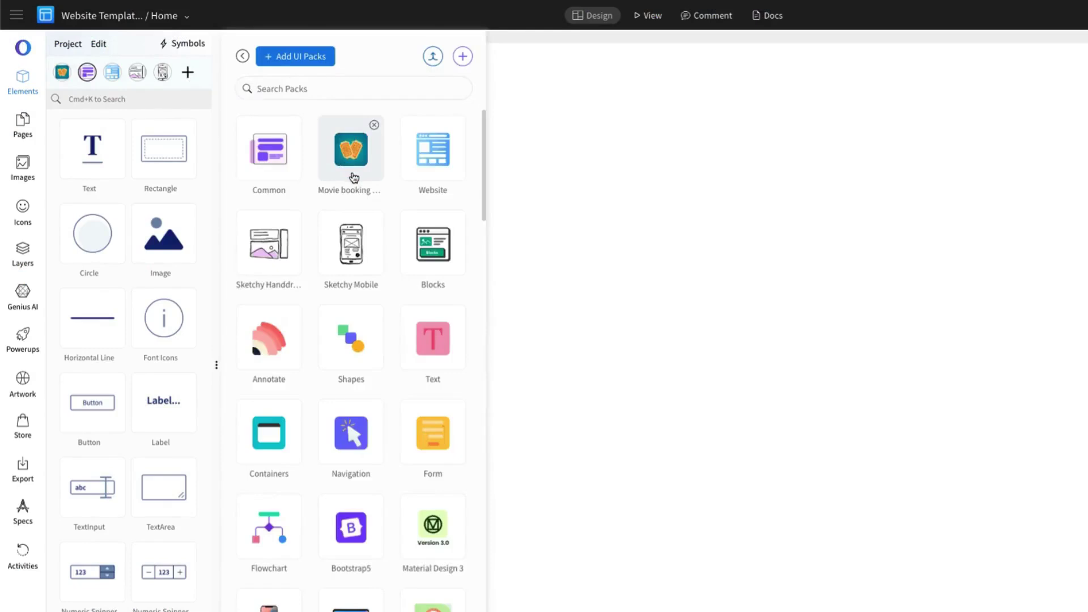
pyautogui.click(354, 177)
pyautogui.click(198, 101)
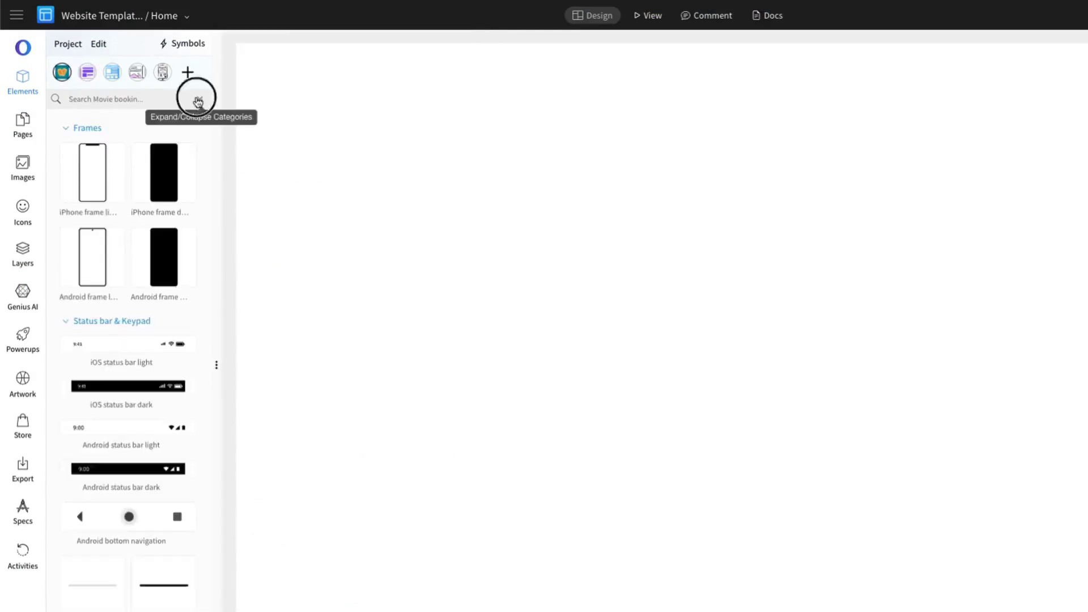
pyautogui.click(197, 101)
# Expand Status bar & Keypad, Navigation, Buttons, Movie elements, Cinemas & Ticket booking, and Account elements in turn
pyautogui.click(113, 127)
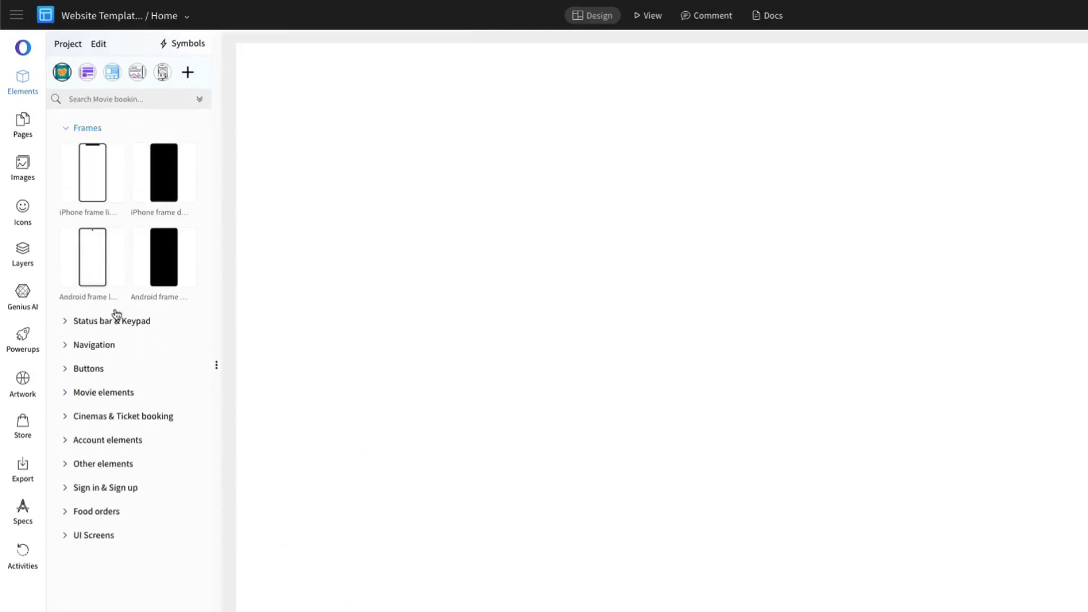
pyautogui.click(127, 319)
pyautogui.scroll(-4, 128, 321)
pyautogui.scroll(-4, 128, 321)
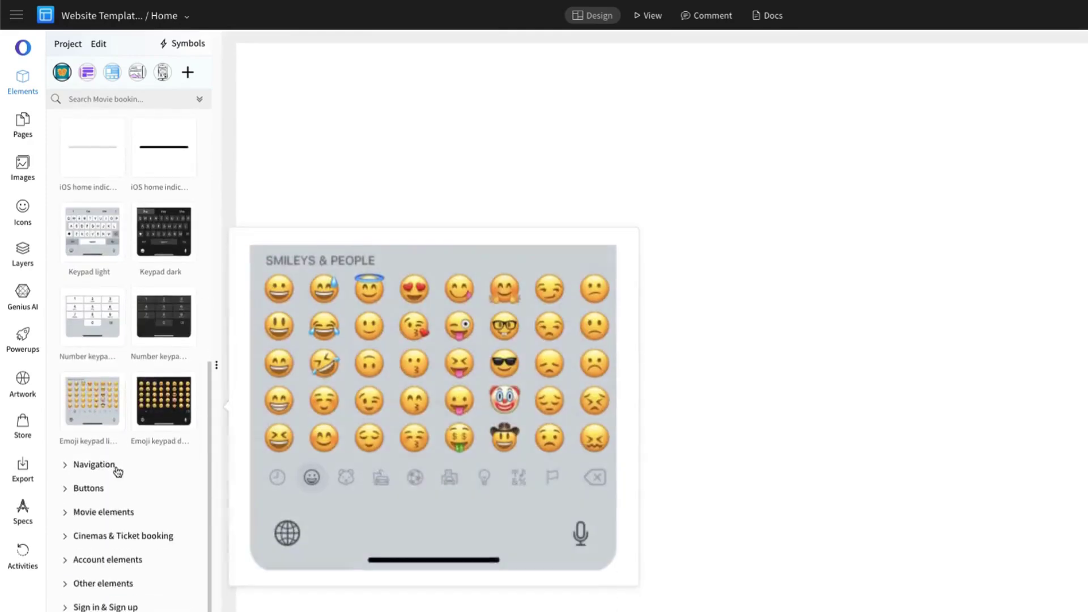
pyautogui.click(113, 464)
pyautogui.scroll(-2, 122, 476)
pyautogui.click(120, 490)
pyautogui.scroll(-3, 127, 513)
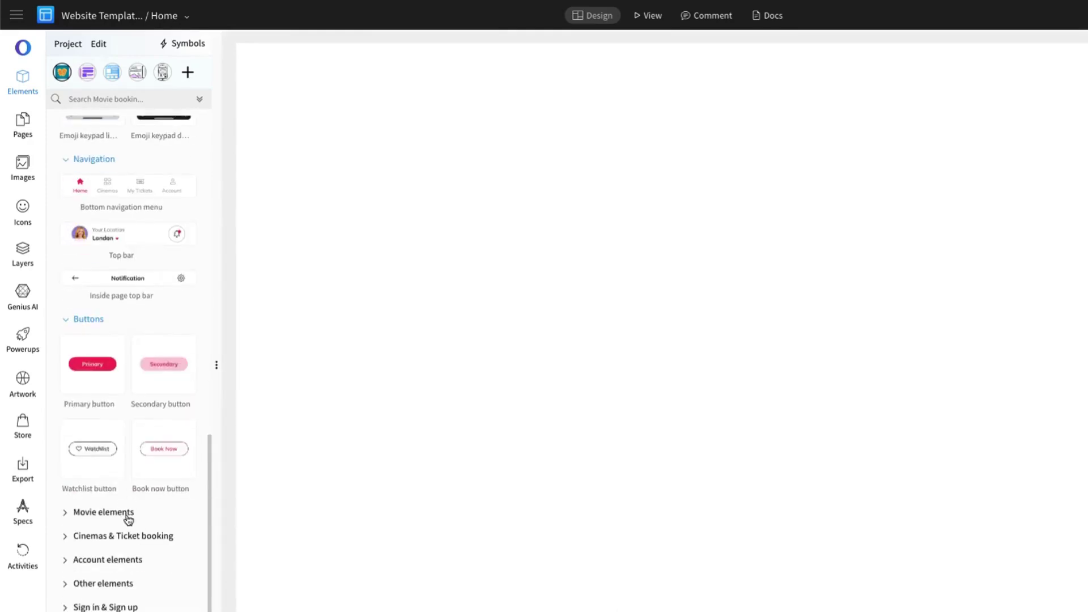
pyautogui.click(126, 512)
pyautogui.scroll(-4, 130, 521)
pyautogui.click(126, 536)
pyautogui.scroll(-6, 128, 536)
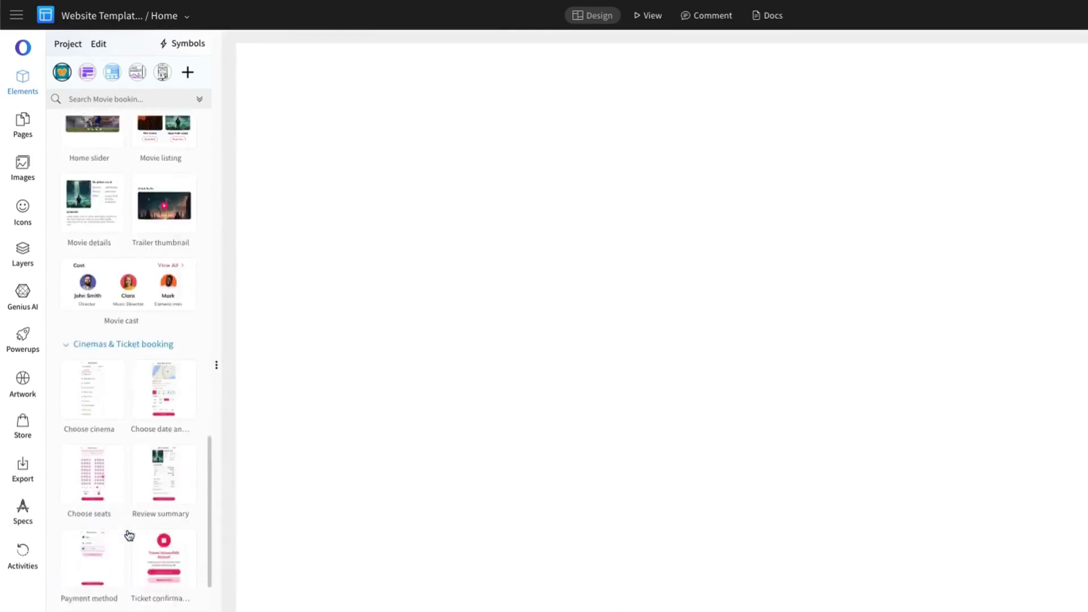
pyautogui.click(126, 559)
pyautogui.scroll(-3, 127, 556)
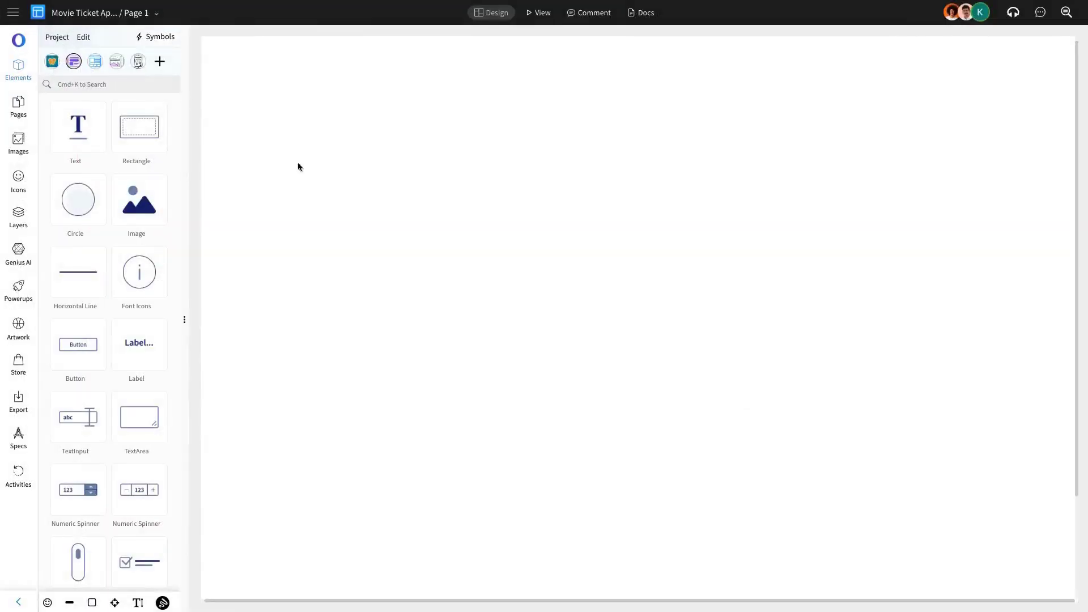
# Load the Movie booking pack and place a light iPhone frame on Page 1
pyautogui.click(160, 63)
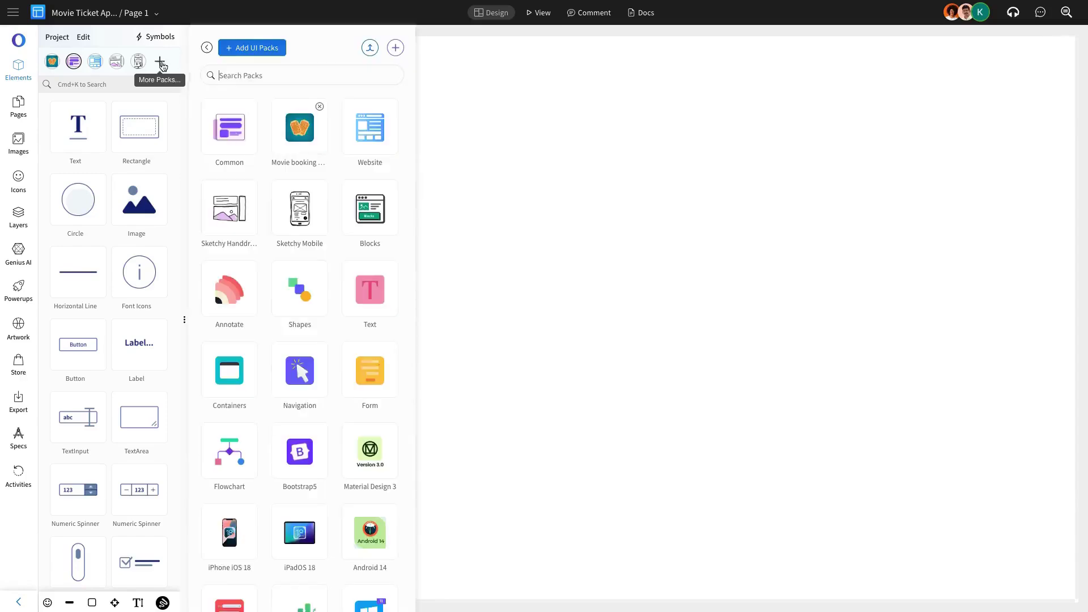
pyautogui.click(305, 133)
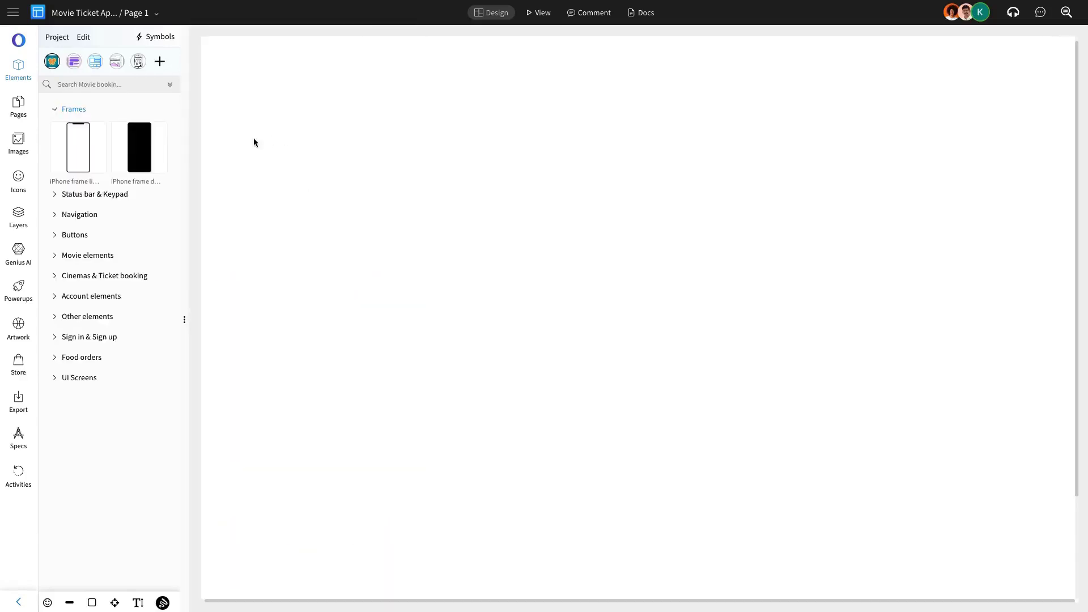
pyautogui.moveTo(85, 139); pyautogui.dragTo(620, 137)
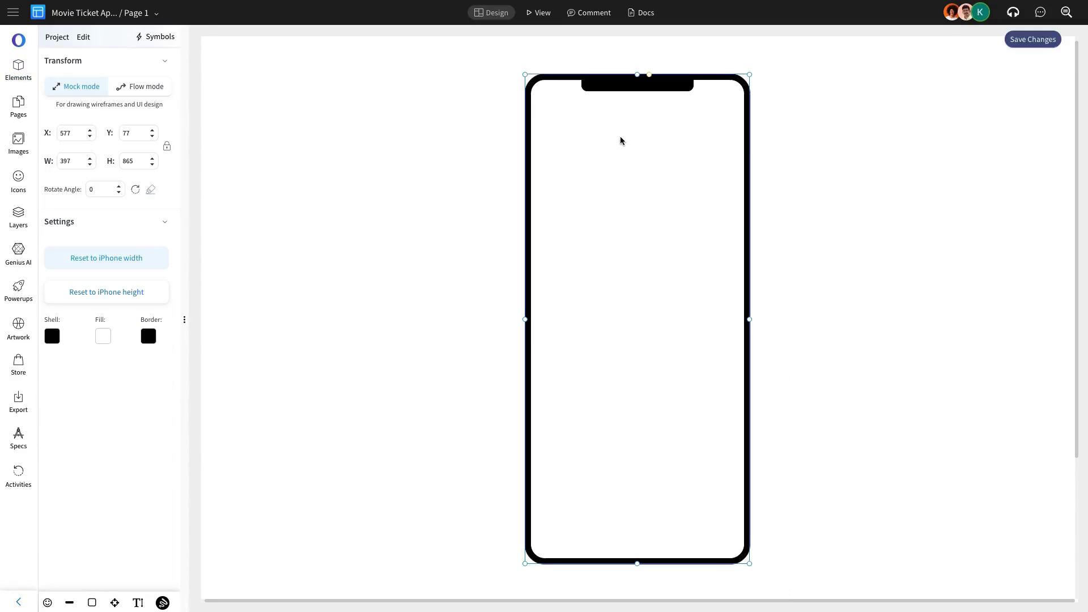
pyautogui.click(779, 154)
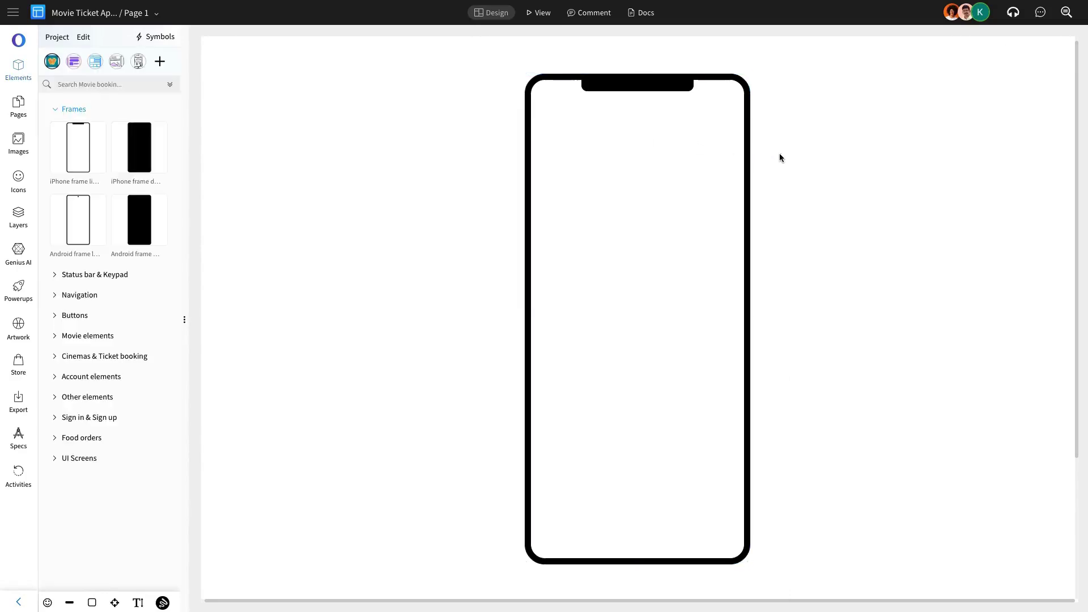
# Add a light iOS status bar at the phone's top and an iOS home indicator at its bottom
pyautogui.click(117, 280)
pyautogui.moveTo(109, 294); pyautogui.dragTo(567, 181)
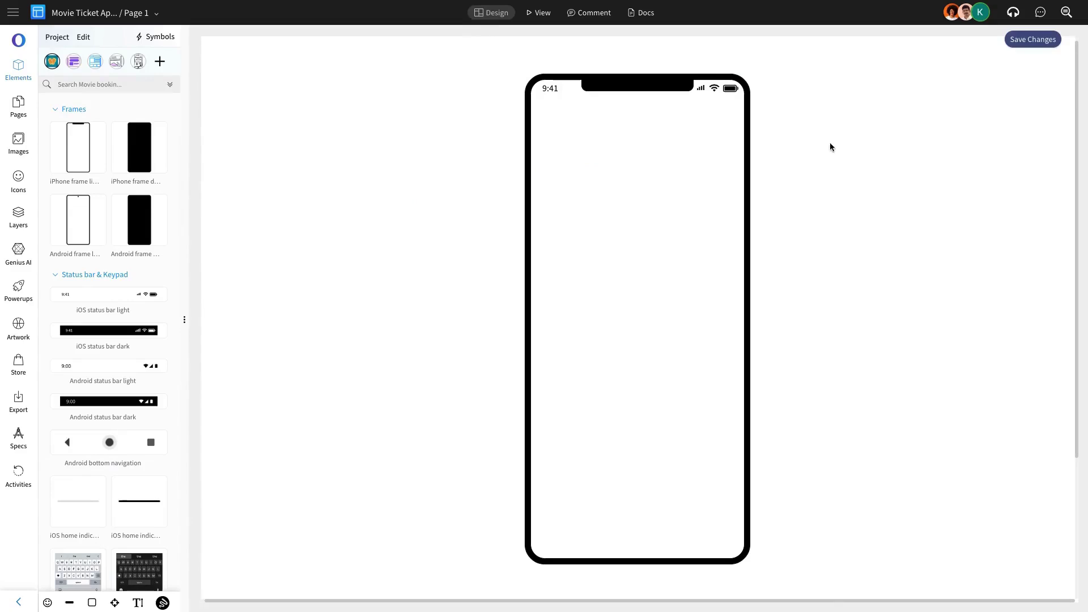
pyautogui.scroll(-5, 136, 351)
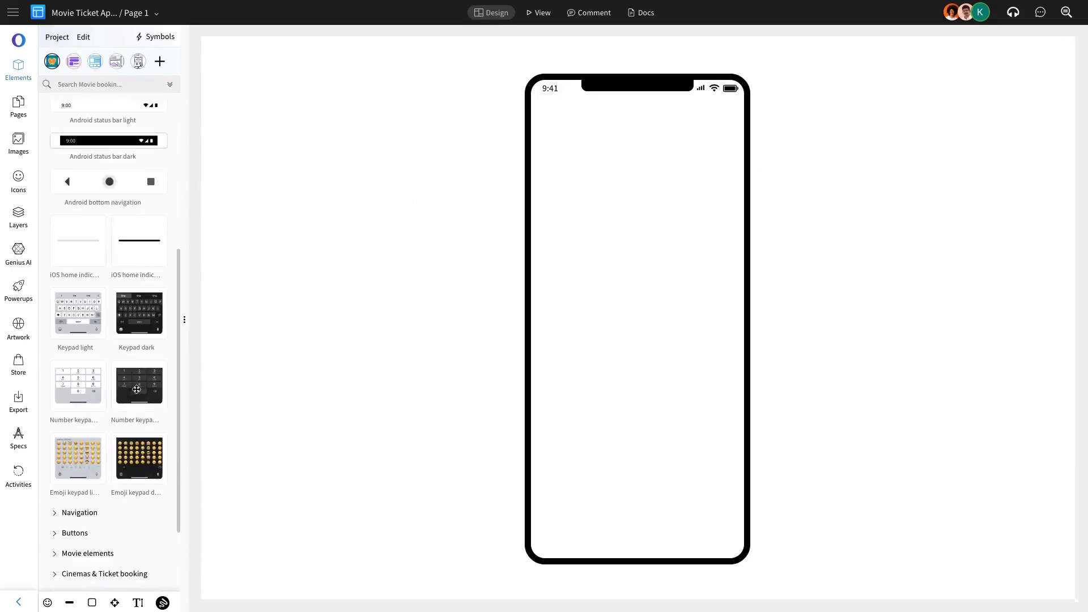
pyautogui.moveTo(146, 250); pyautogui.dragTo(637, 552)
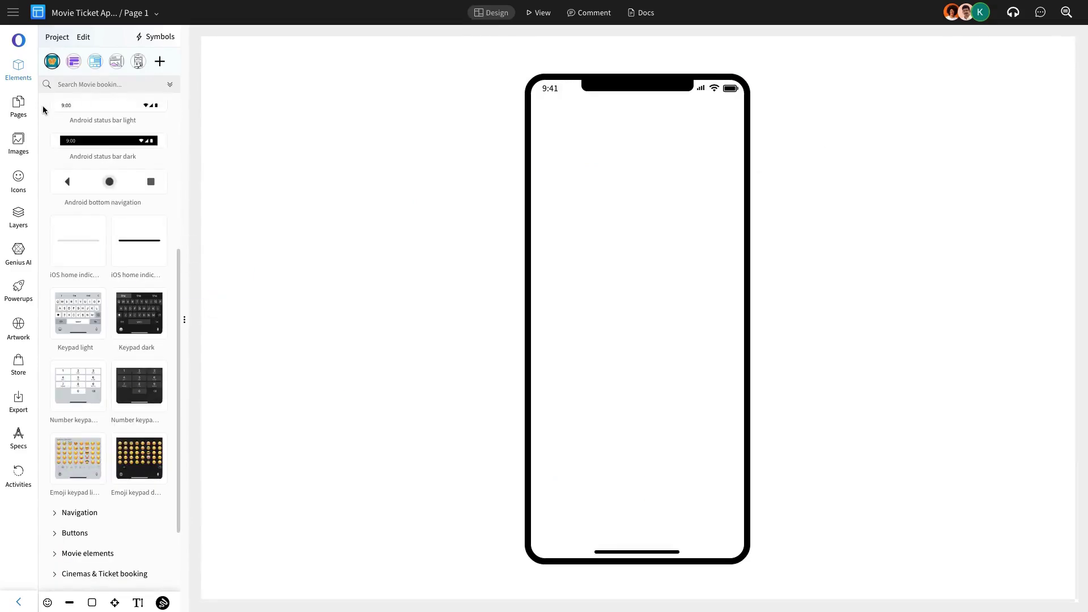
pyautogui.click(19, 105)
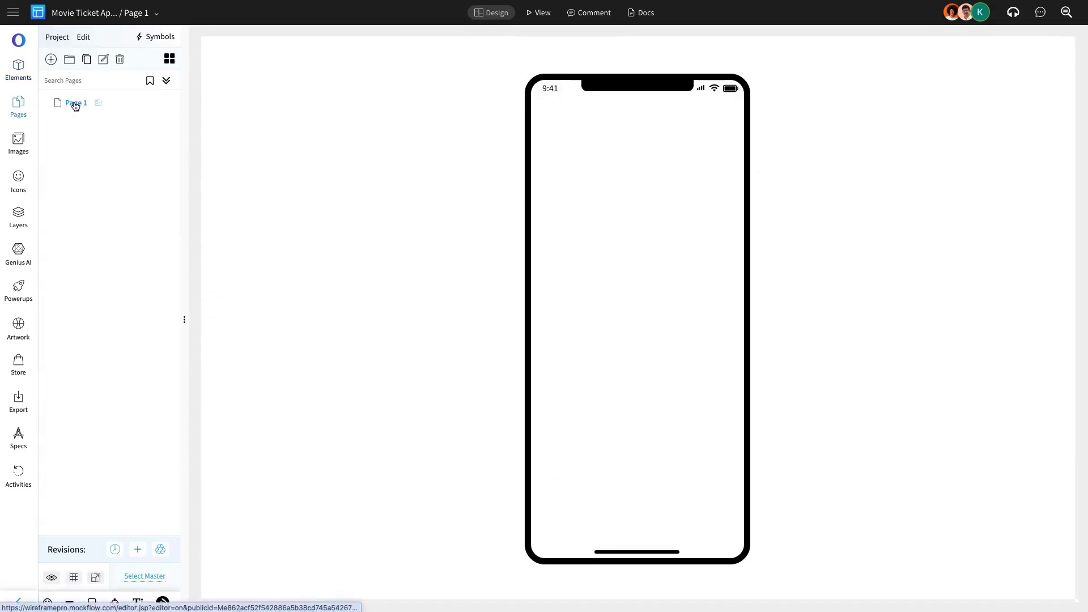
# Rename Page 1 to Frame
pyautogui.doubleClick(75, 104)
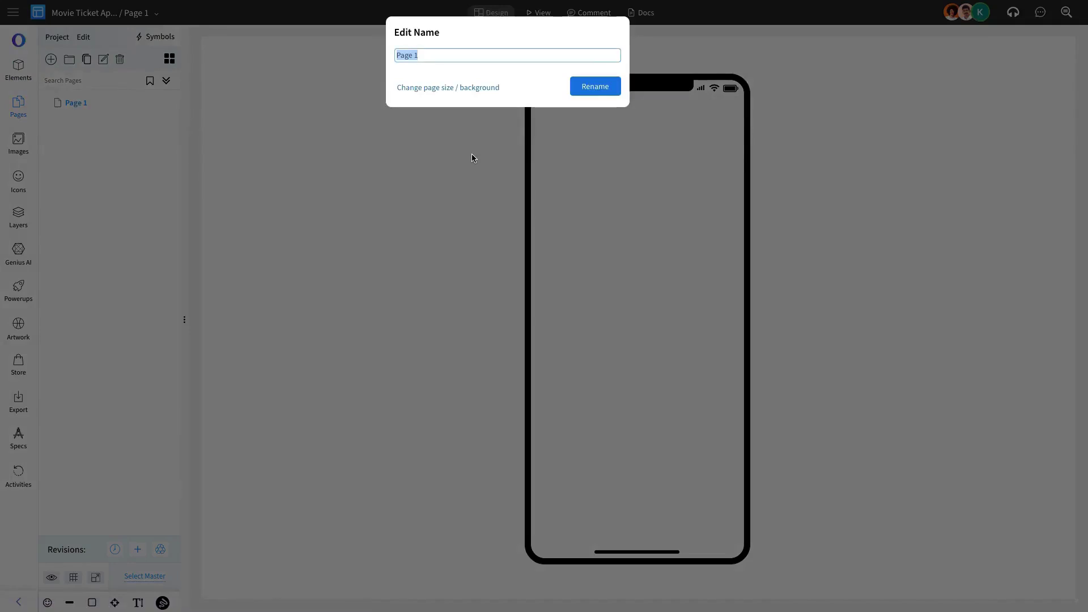
pyautogui.write('Frame')
pyautogui.press('Return')
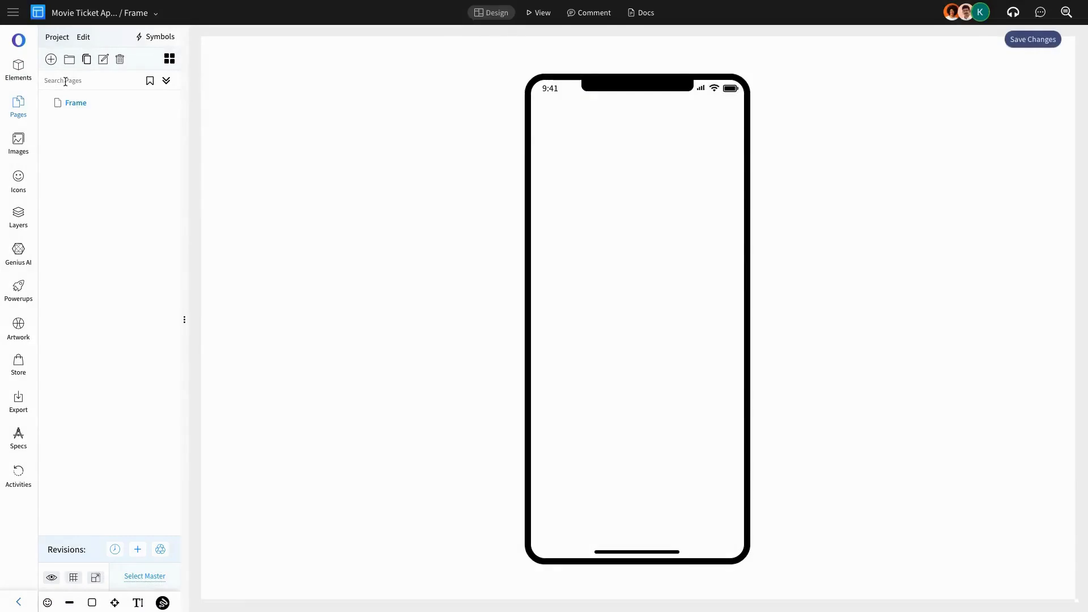
# Add a new page named Home and bring up its master-page chooser
pyautogui.click(51, 60)
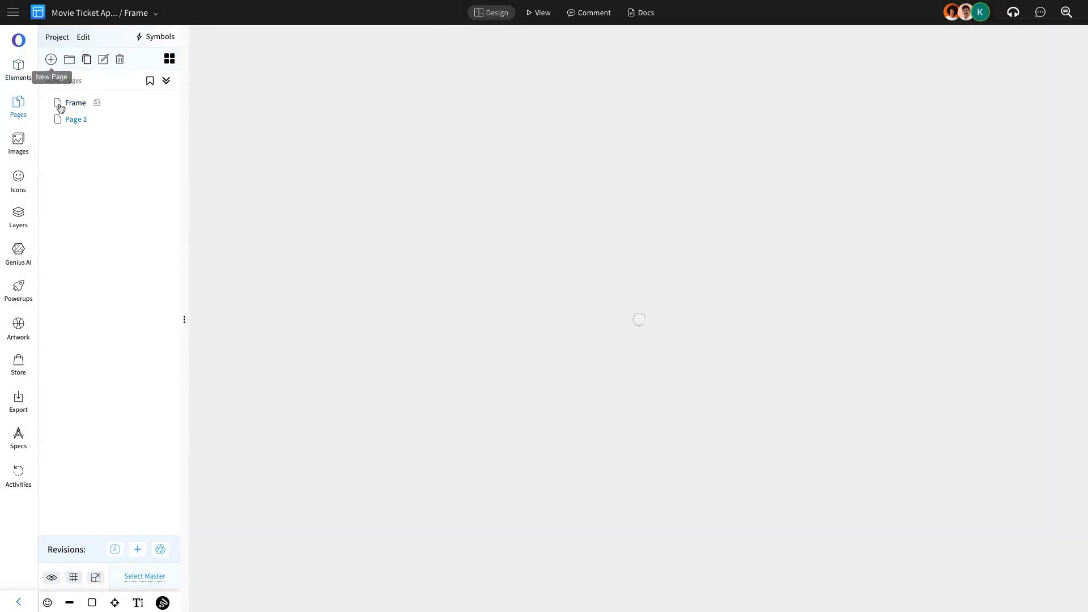
pyautogui.hotkey('ctrl', 'a')
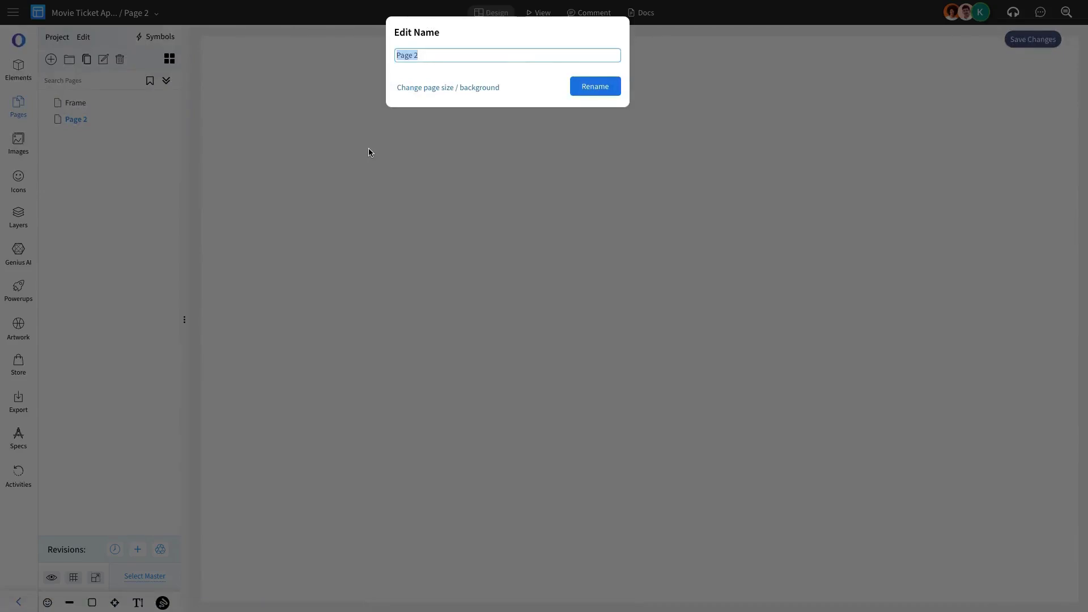
pyautogui.write('Home')
pyautogui.press('Return')
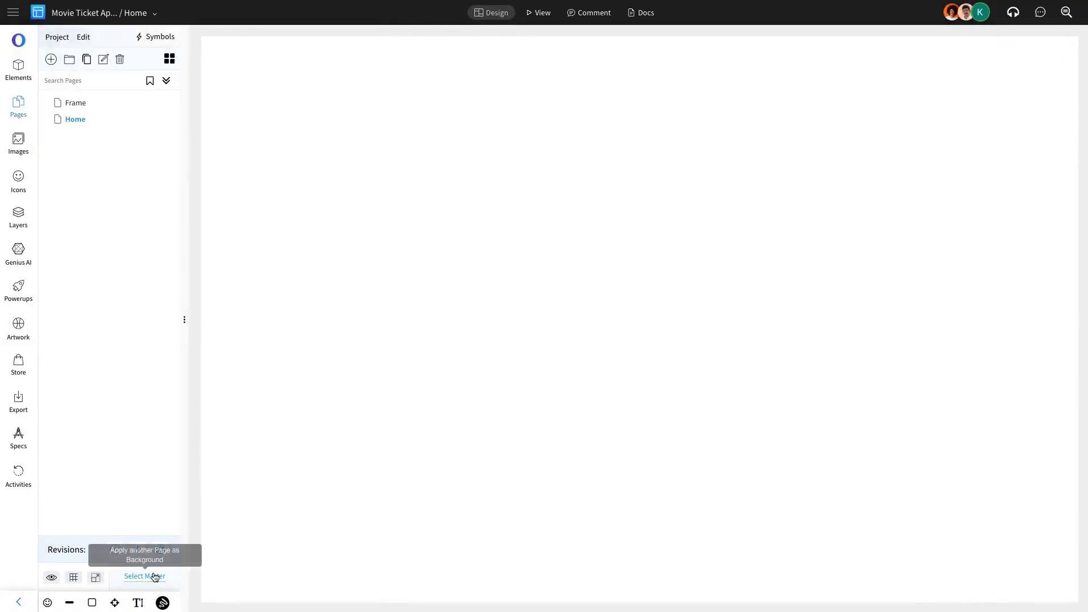
pyautogui.click(145, 575)
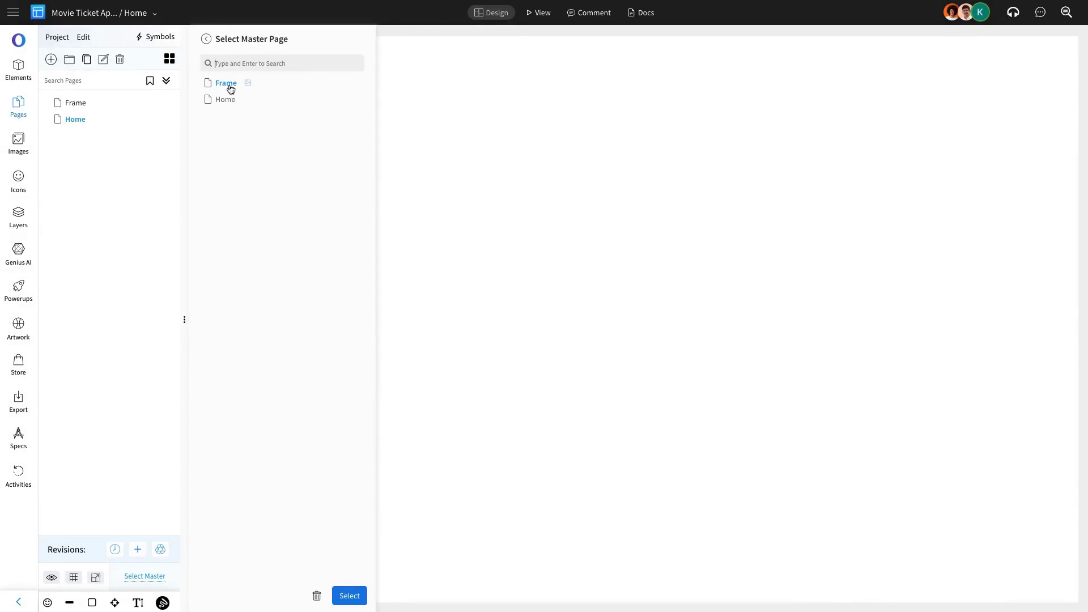
# Apply Frame as Home's master and add the London location top bar at the phone's top
pyautogui.click(350, 596)
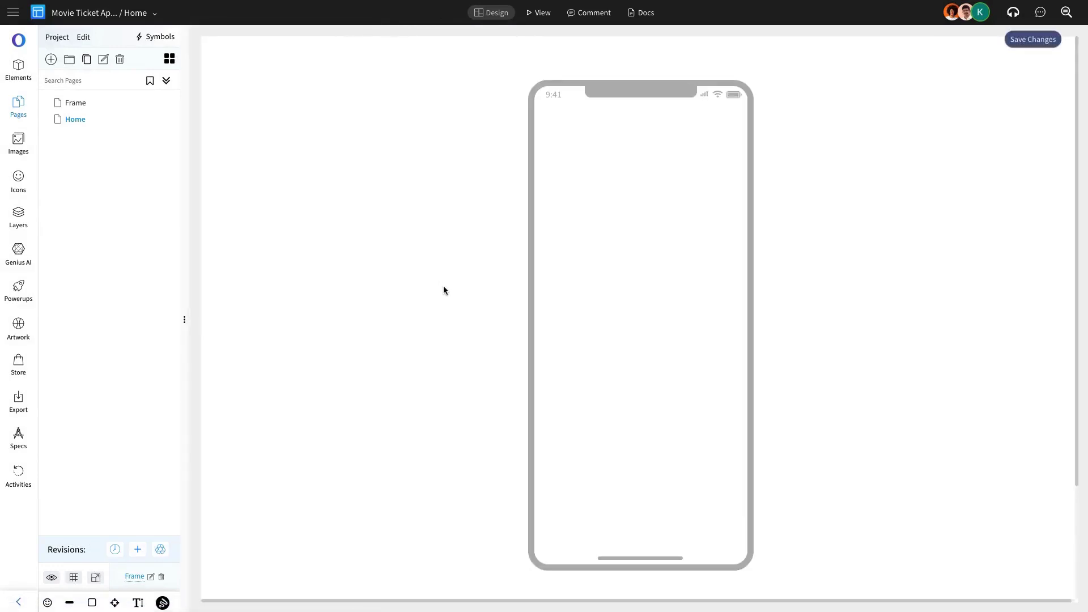
pyautogui.click(19, 69)
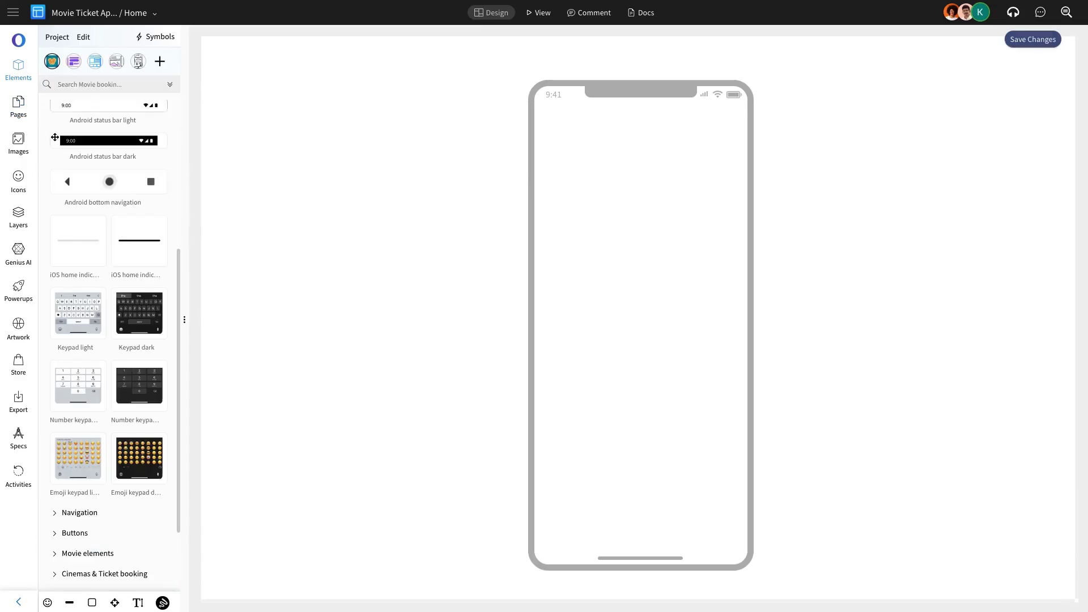
pyautogui.scroll(-2, 119, 262)
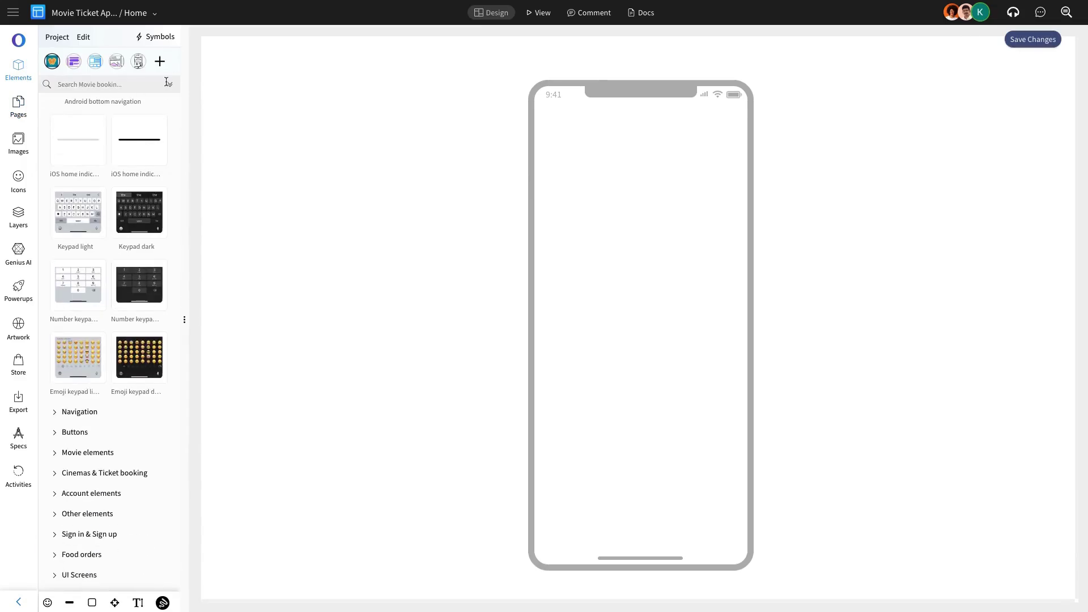
pyautogui.click(170, 84)
pyautogui.click(169, 84)
pyautogui.scroll(-10, 123, 302)
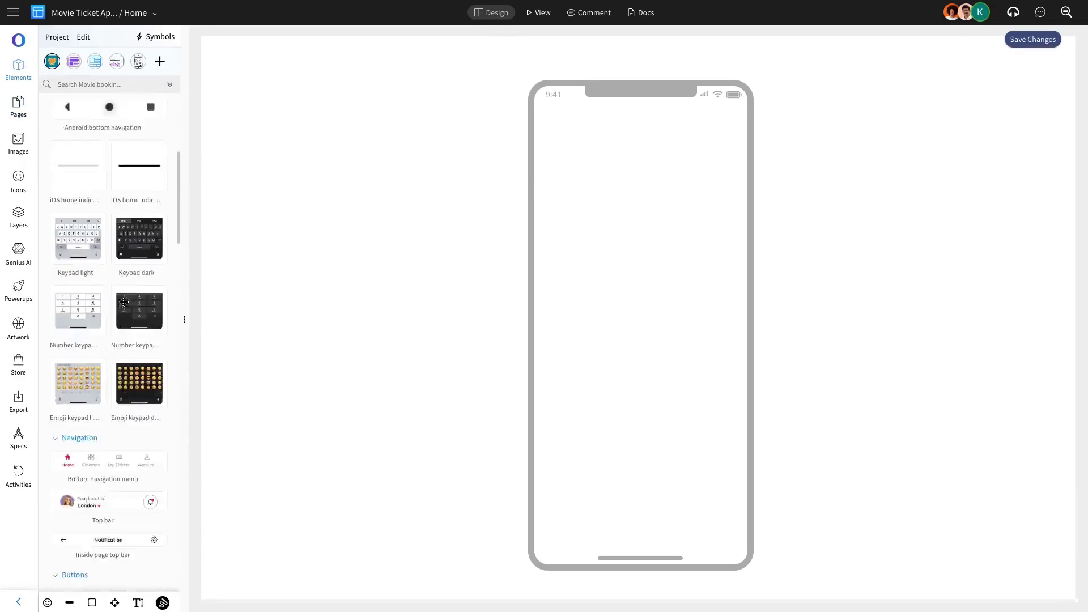
pyautogui.moveTo(195, 297); pyautogui.dragTo(553, 125)
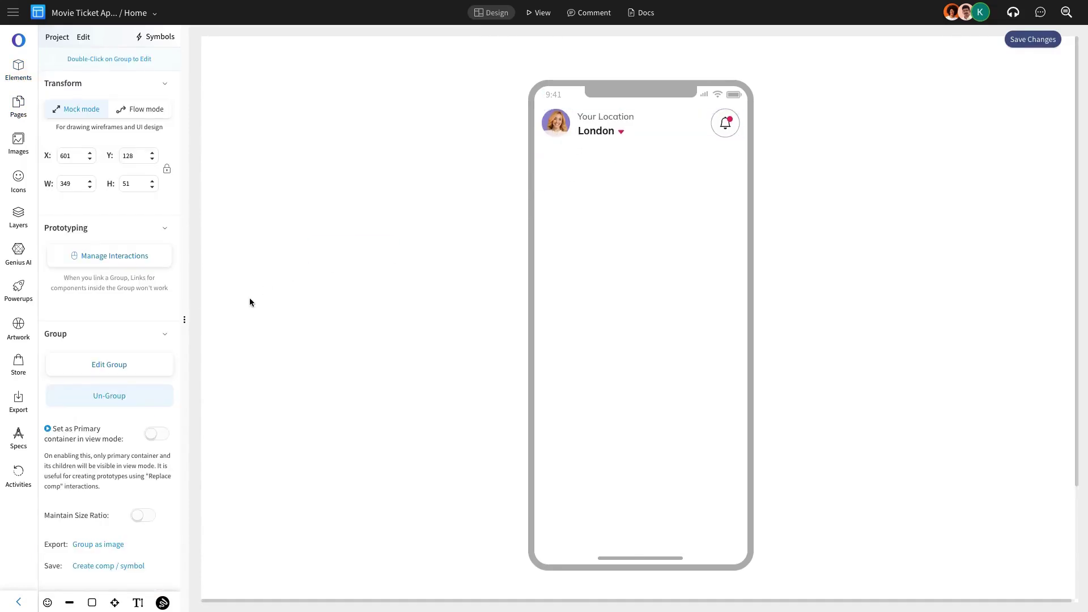
# Add the bottom navigation menu with Home, Cinemas, My Tickets and Account tabs
pyautogui.click(18, 71)
pyautogui.moveTo(97, 278); pyautogui.dragTo(556, 527)
pyautogui.click(335, 364)
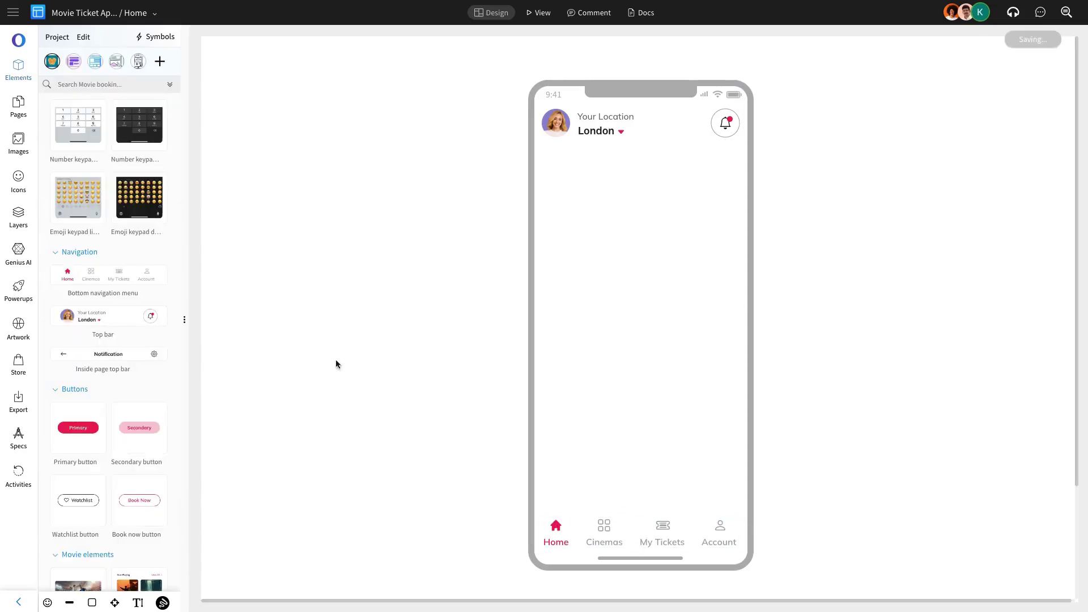
pyautogui.scroll(-5, 153, 242)
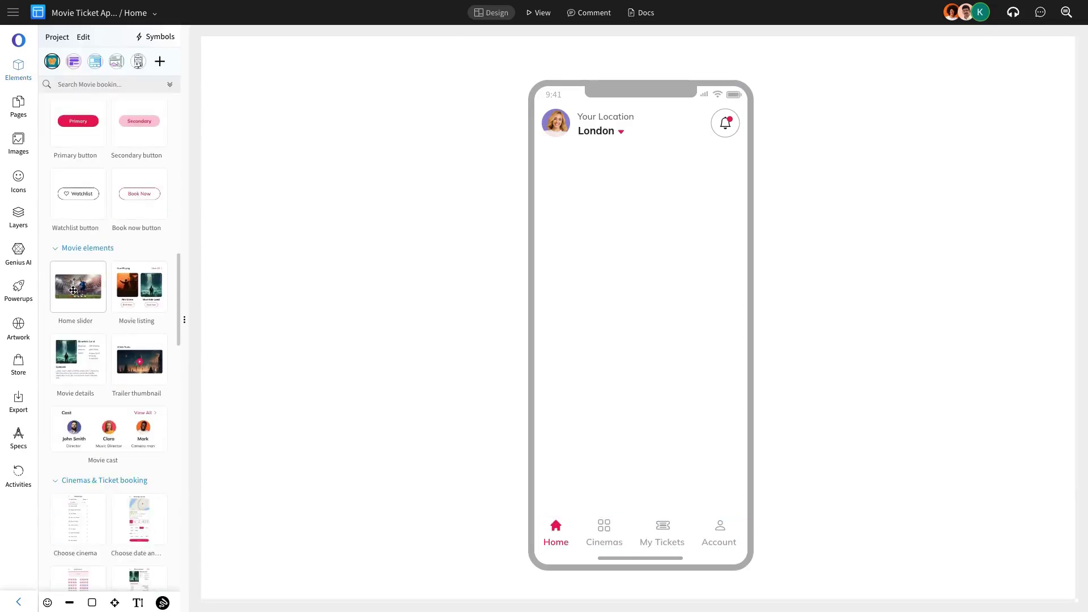
# Add the stadium image slider and an ungrouped Now Playing listing with Fire Game and Mountain Land
pyautogui.moveTo(77, 287); pyautogui.dragTo(640, 195)
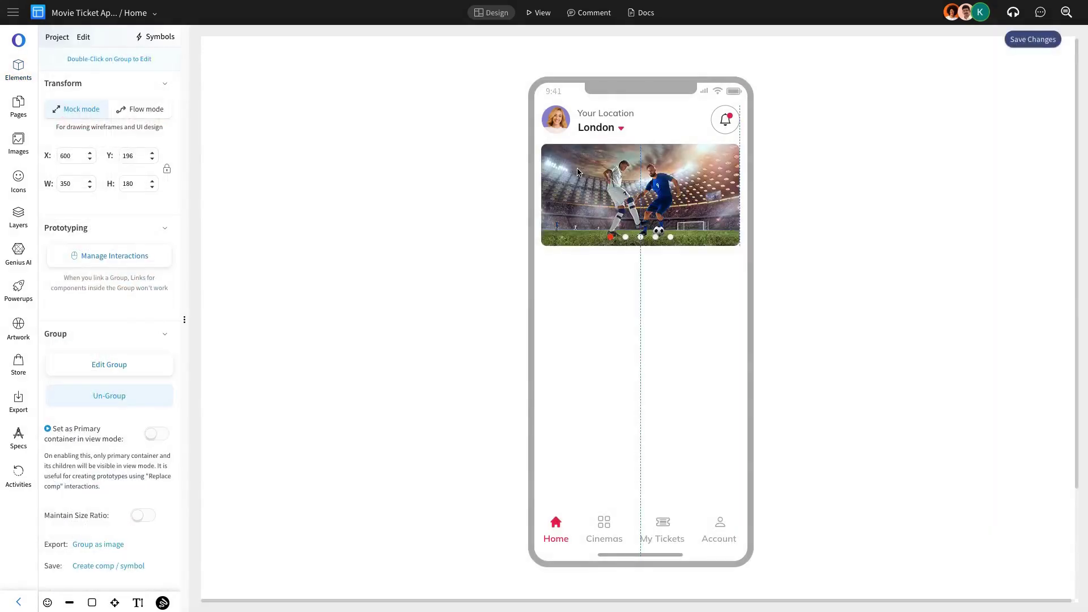
pyautogui.press('Up')
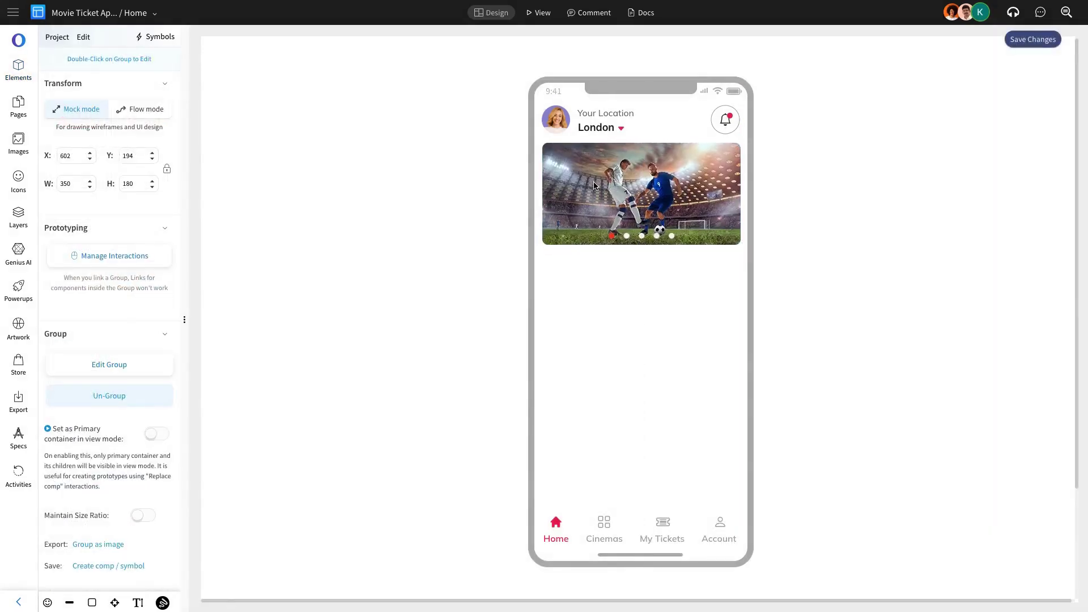
pyautogui.click(336, 247)
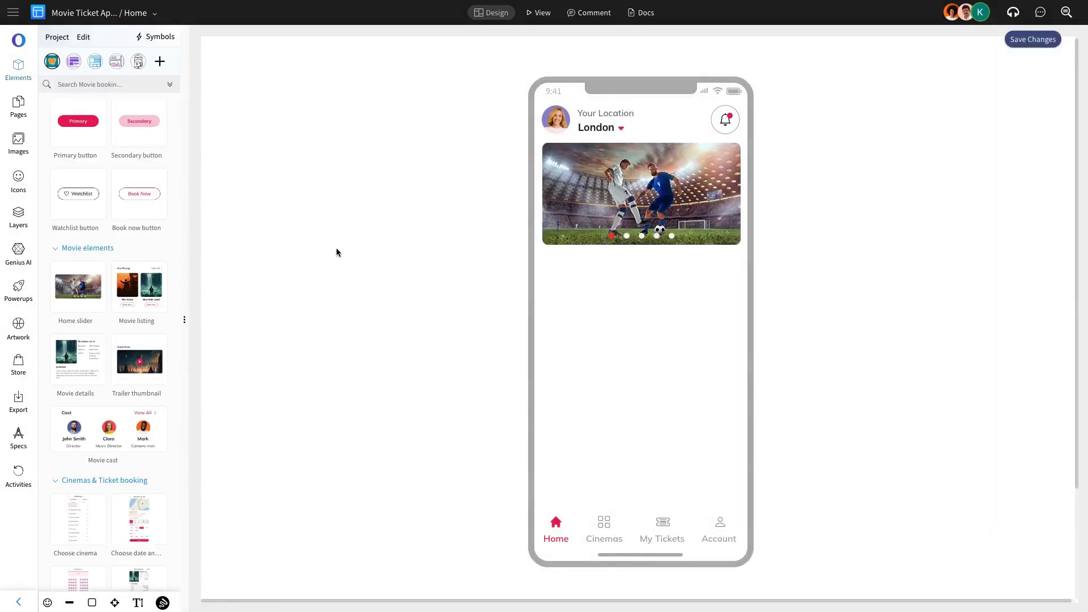
pyautogui.moveTo(142, 293); pyautogui.dragTo(570, 293)
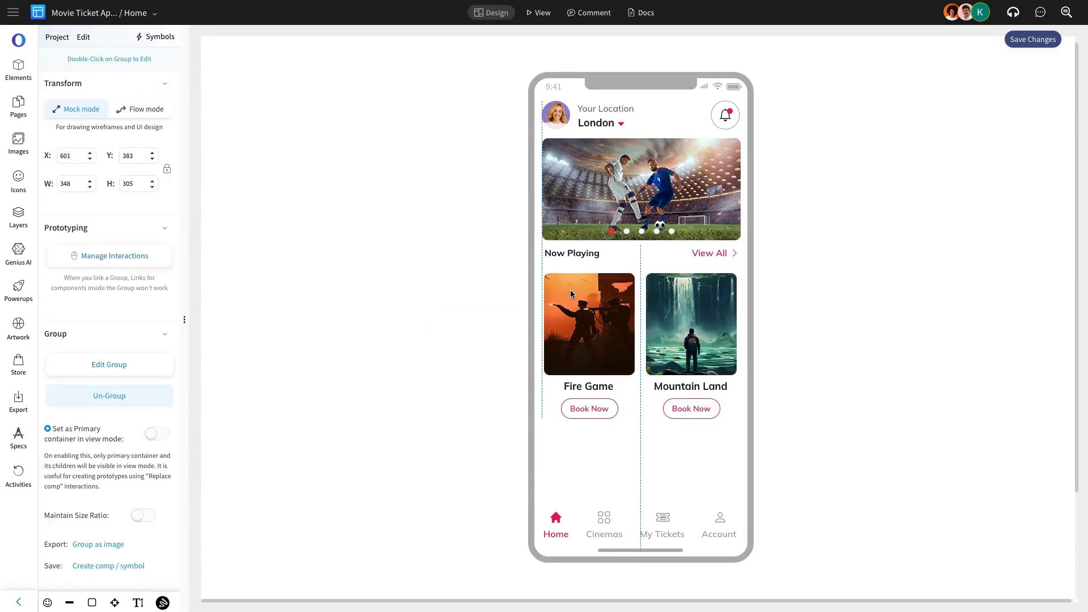
pyautogui.click(110, 402)
pyautogui.click(588, 322)
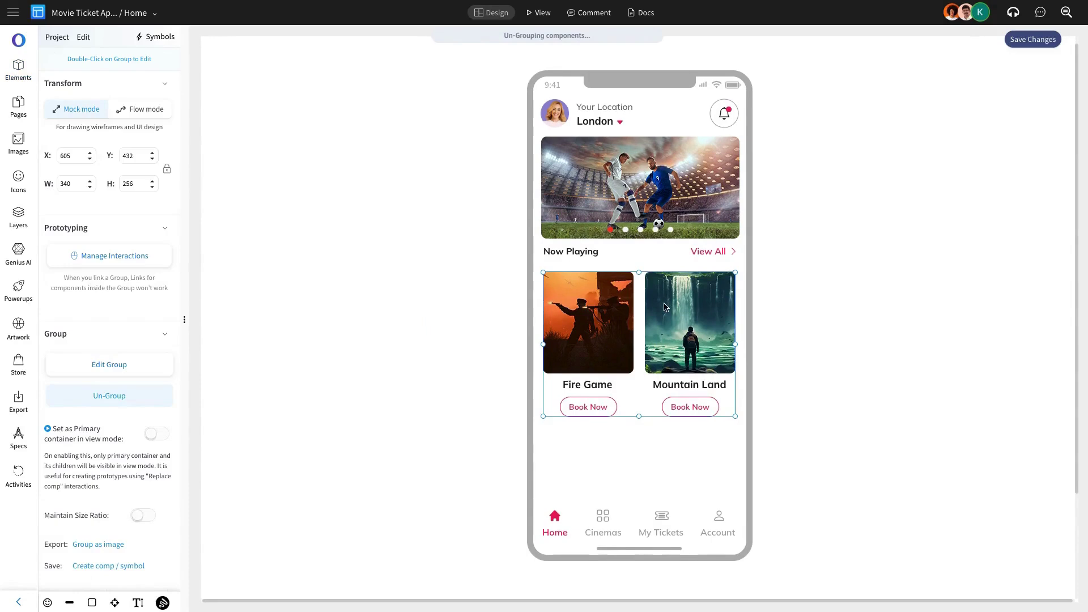
# Ungroup the movie section and duplicate the Now Playing heading row below the movie cards
pyautogui.doubleClick(608, 329)
pyautogui.click(149, 400)
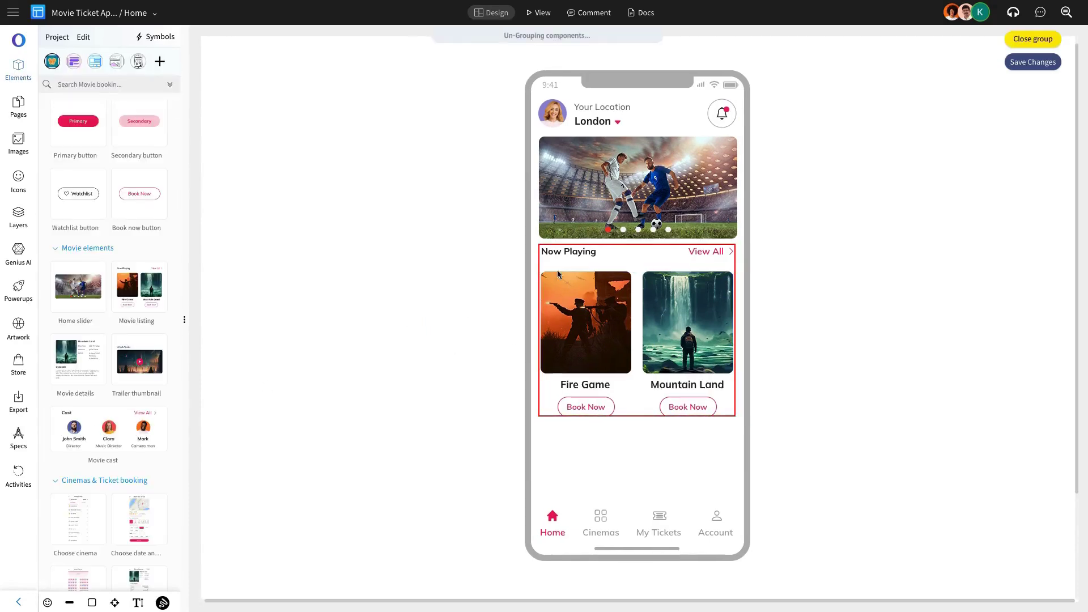
pyautogui.click(581, 256)
pyautogui.hotkey('ctrl', 'c')
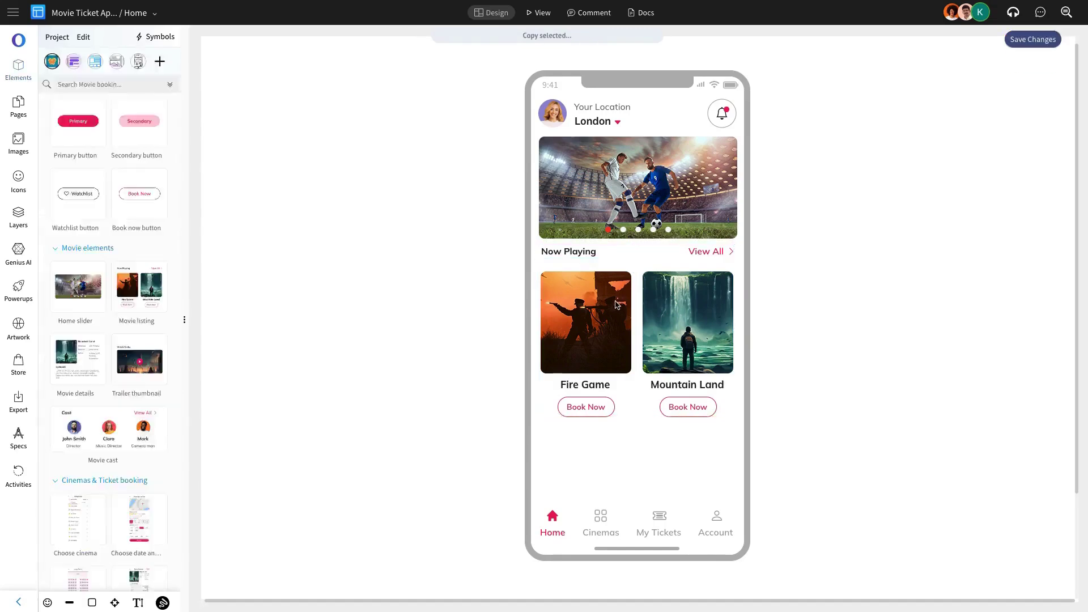
pyautogui.hotkey('ctrl', 'v')
pyautogui.moveTo(588, 256); pyautogui.dragTo(584, 428)
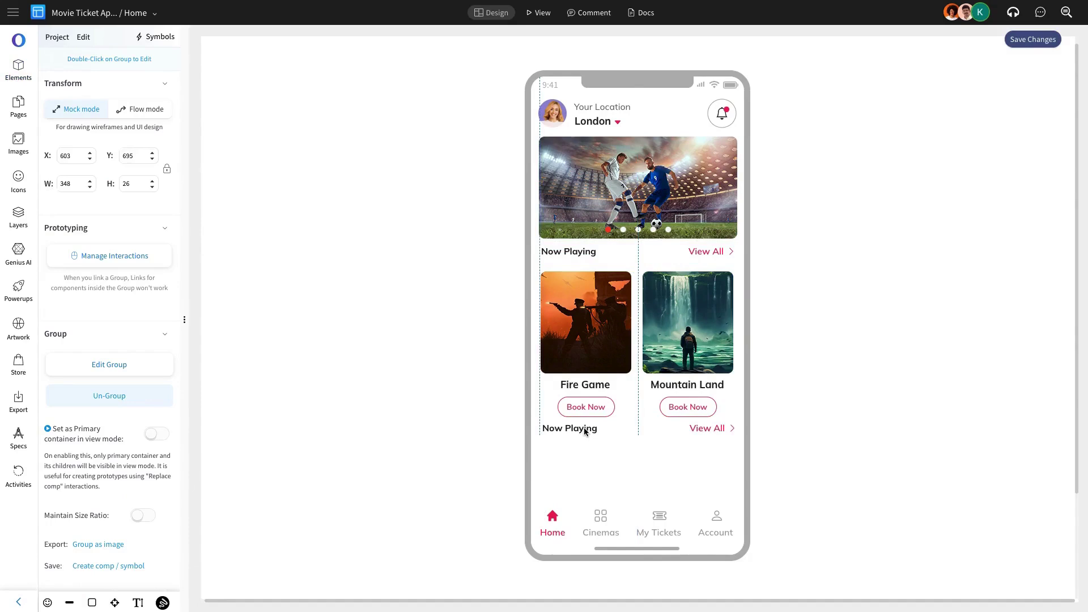
# Retitle the duplicated heading row 'Coming Soon'
pyautogui.doubleClick(583, 430)
pyautogui.click(590, 433)
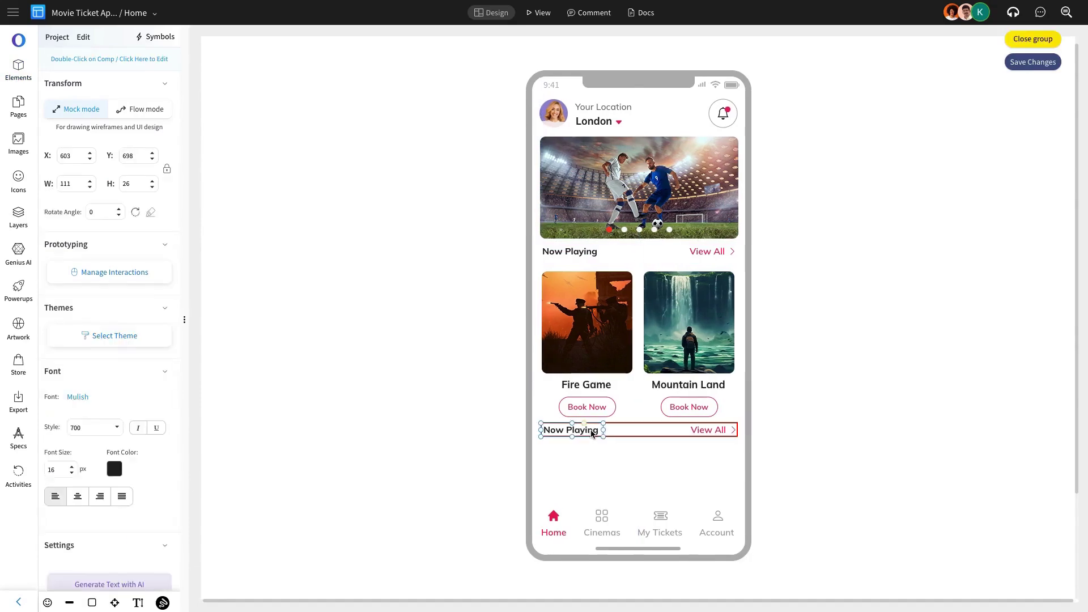
pyautogui.doubleClick(590, 432)
pyautogui.write('Coming Soon')
# Place a dark city image and a football image side by side under Coming Soon
pyautogui.click(18, 142)
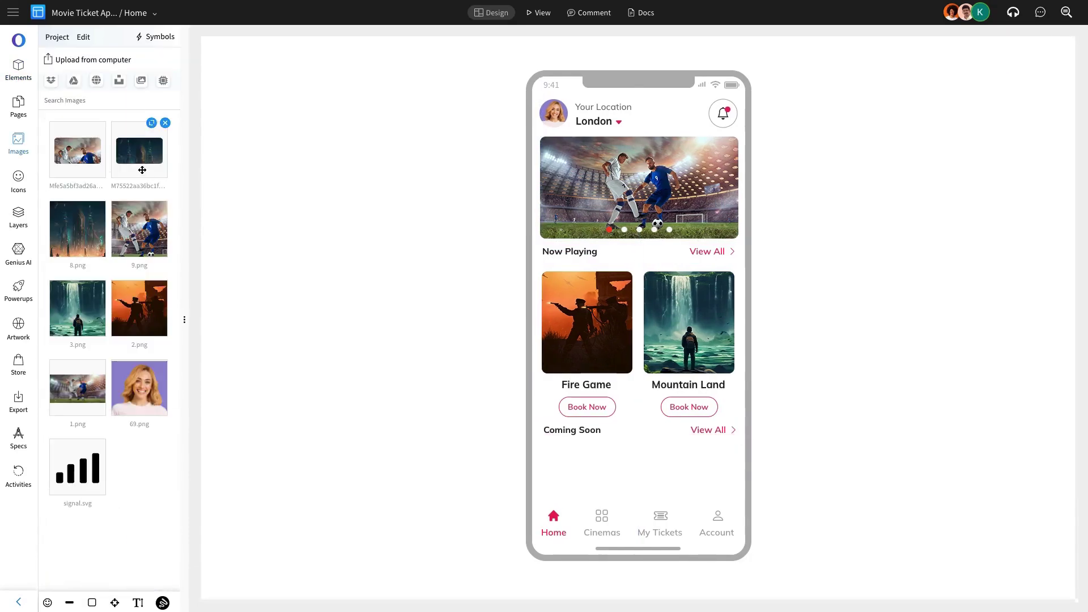
pyautogui.moveTo(140, 152); pyautogui.dragTo(561, 467)
pyautogui.moveTo(140, 227); pyautogui.dragTo(678, 445)
pyautogui.click(819, 453)
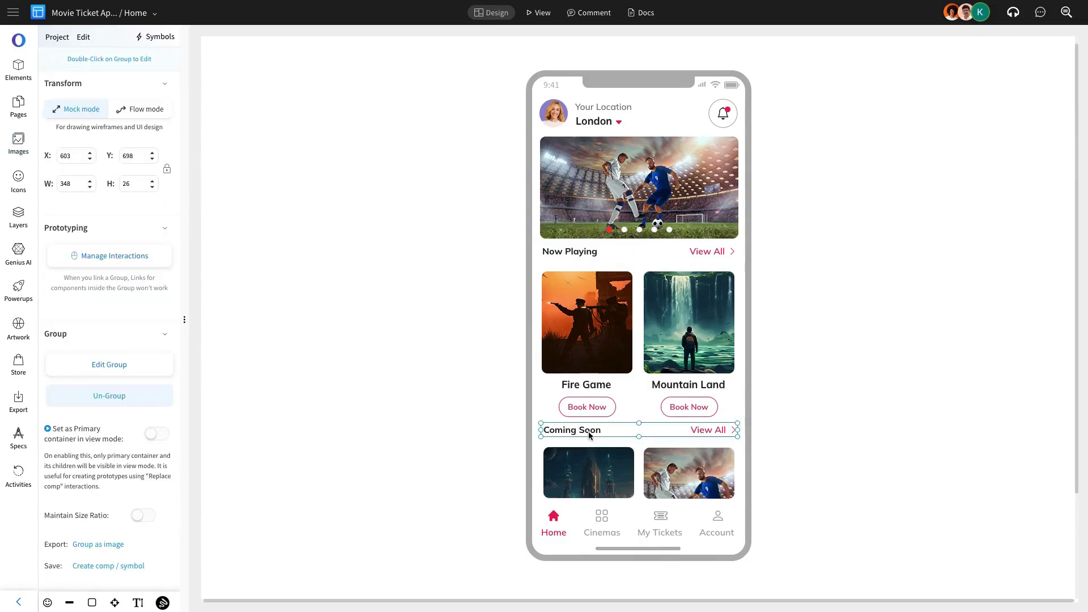
pyautogui.moveTo(589, 438); pyautogui.dragTo(590, 439)
pyautogui.click(617, 352)
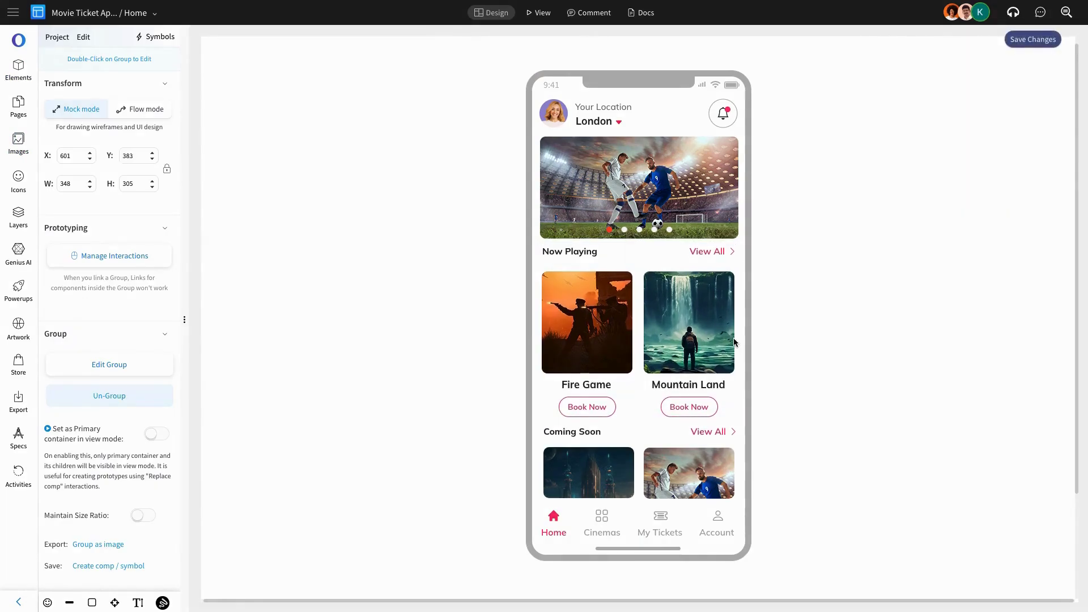
# Add a third page named Cinemas and apply the Frame phone outline as its master
pyautogui.click(18, 105)
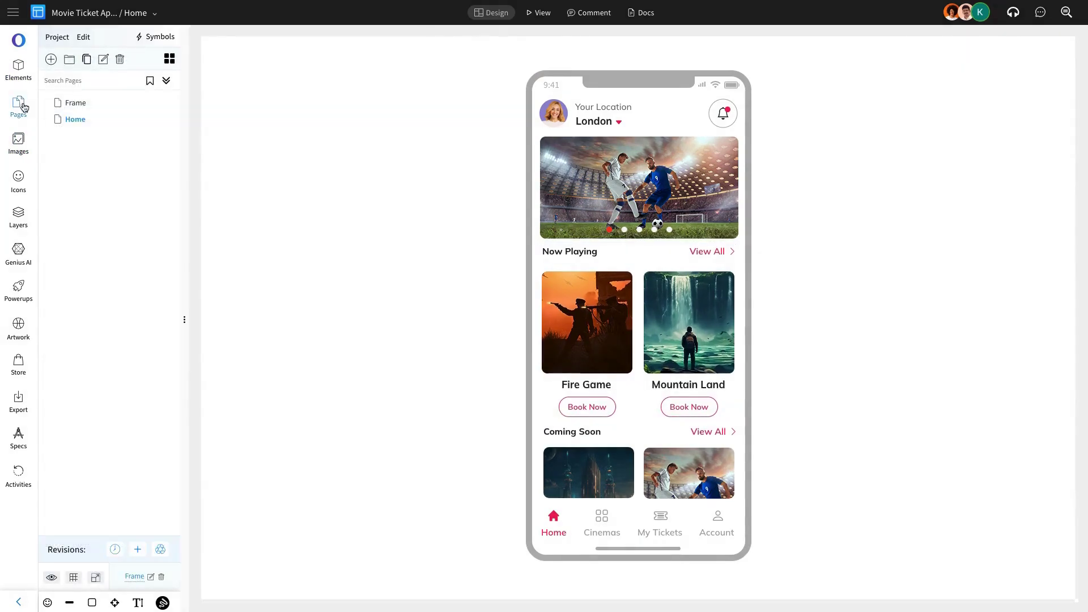
pyautogui.click(51, 59)
pyautogui.doubleClick(73, 136)
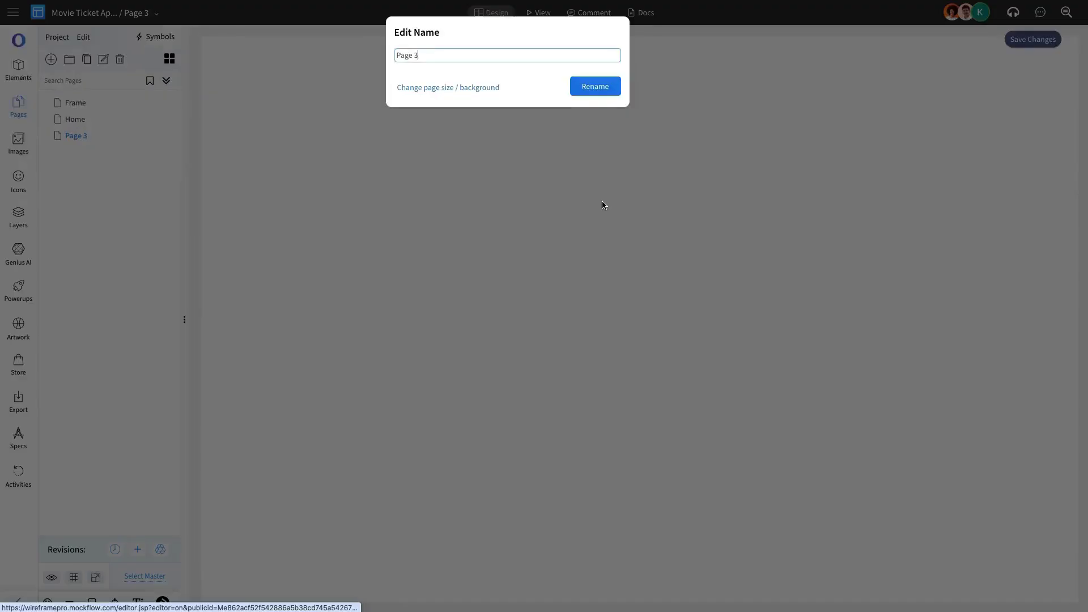
pyautogui.write('Cinemas')
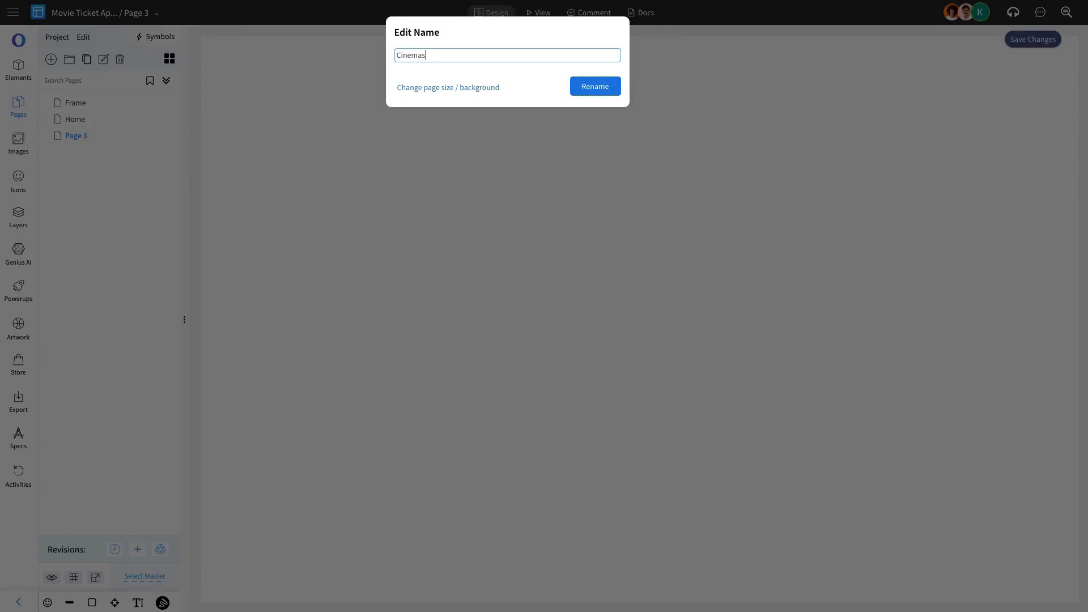
pyautogui.press('Return')
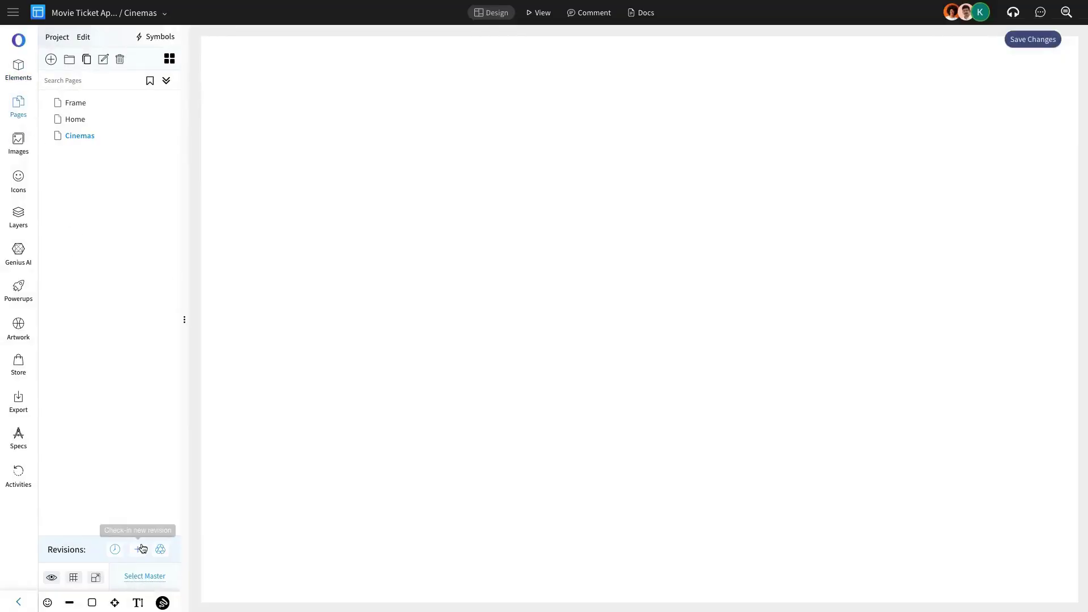
pyautogui.click(145, 576)
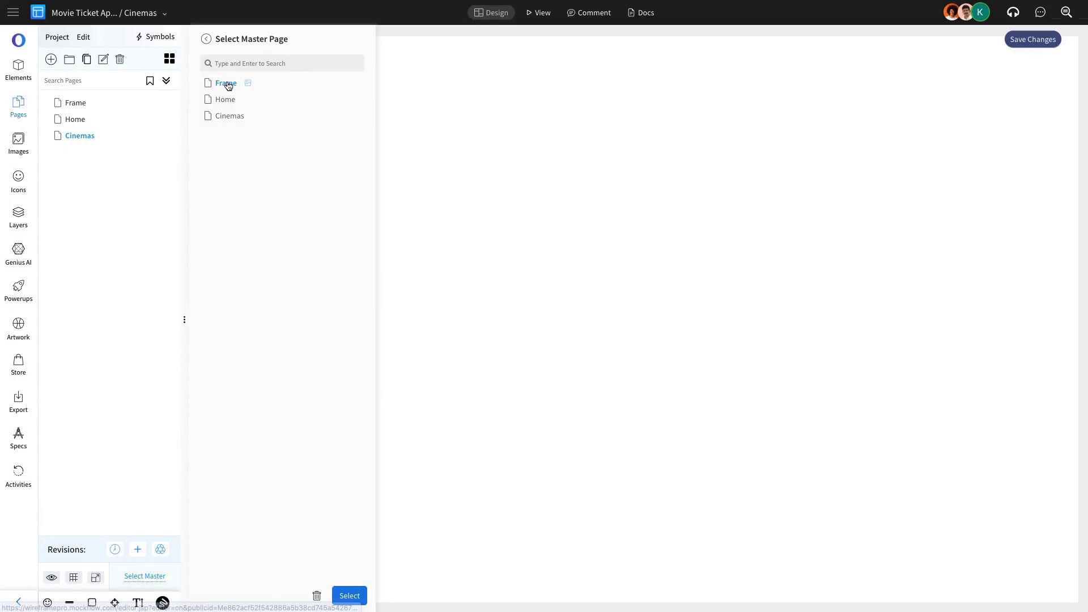
pyautogui.click(356, 601)
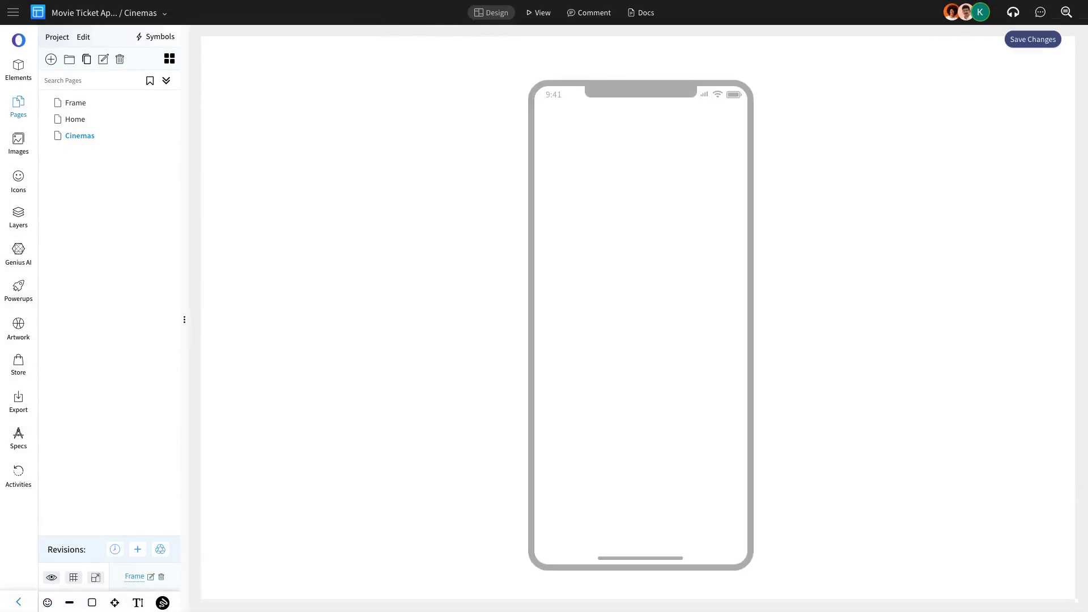
# Place the Choose Cinema list of eight London cinemas and a bottom navigation bar in the phone
pyautogui.click(18, 83)
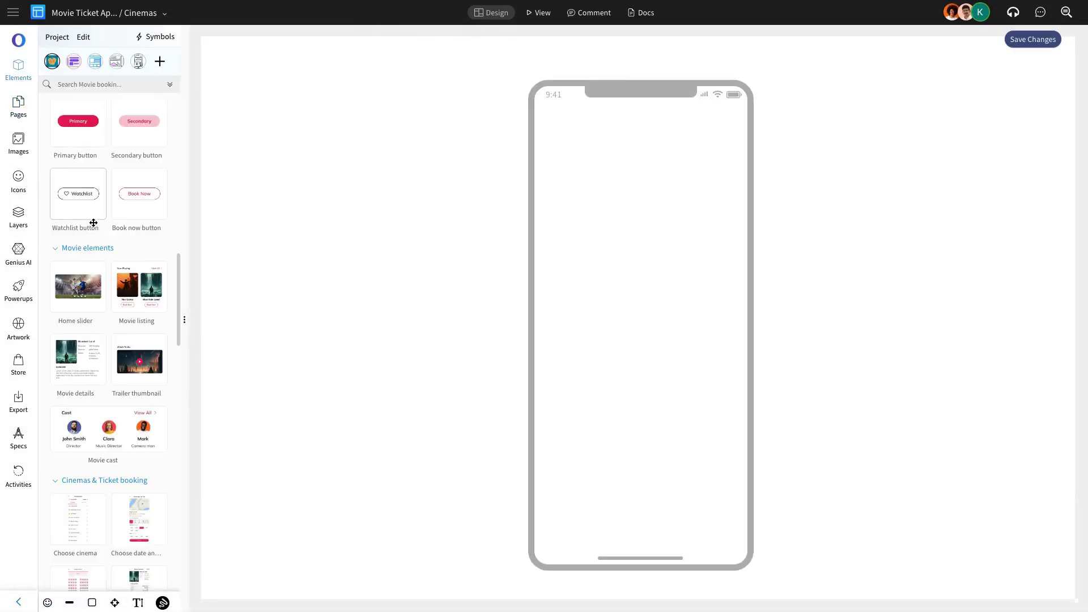
pyautogui.scroll(-10, 92, 220)
pyautogui.scroll(3, 93, 223)
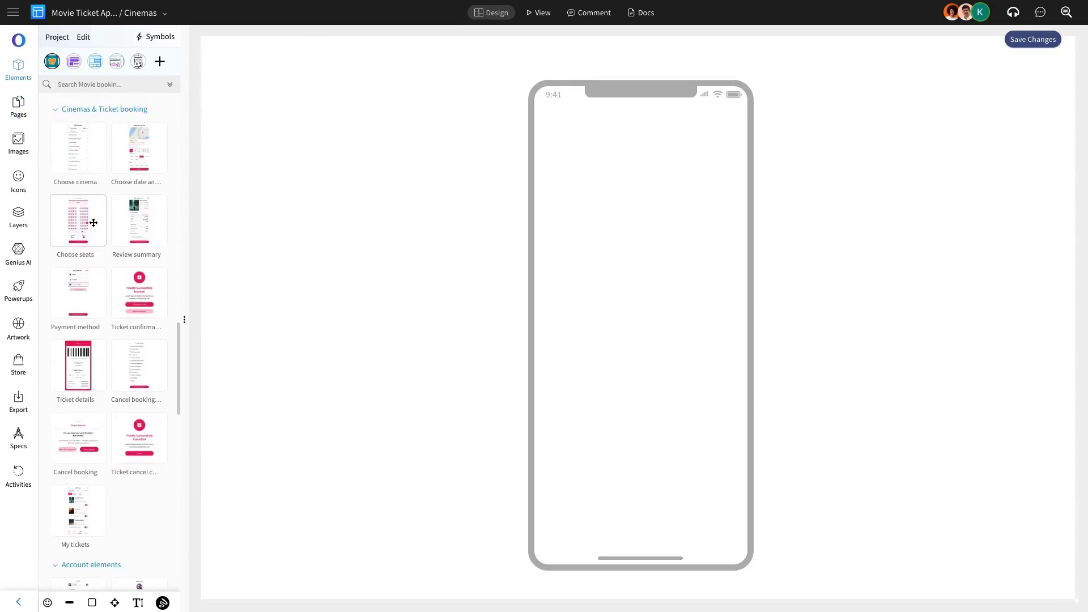
pyautogui.moveTo(132, 145); pyautogui.dragTo(573, 215)
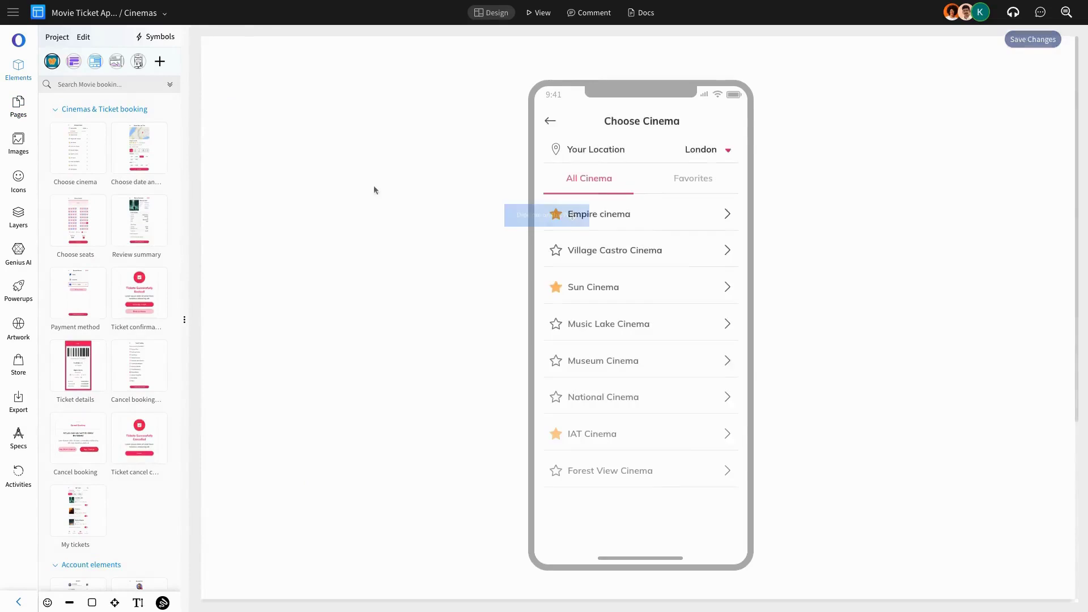
pyautogui.scroll(-15, 131, 209)
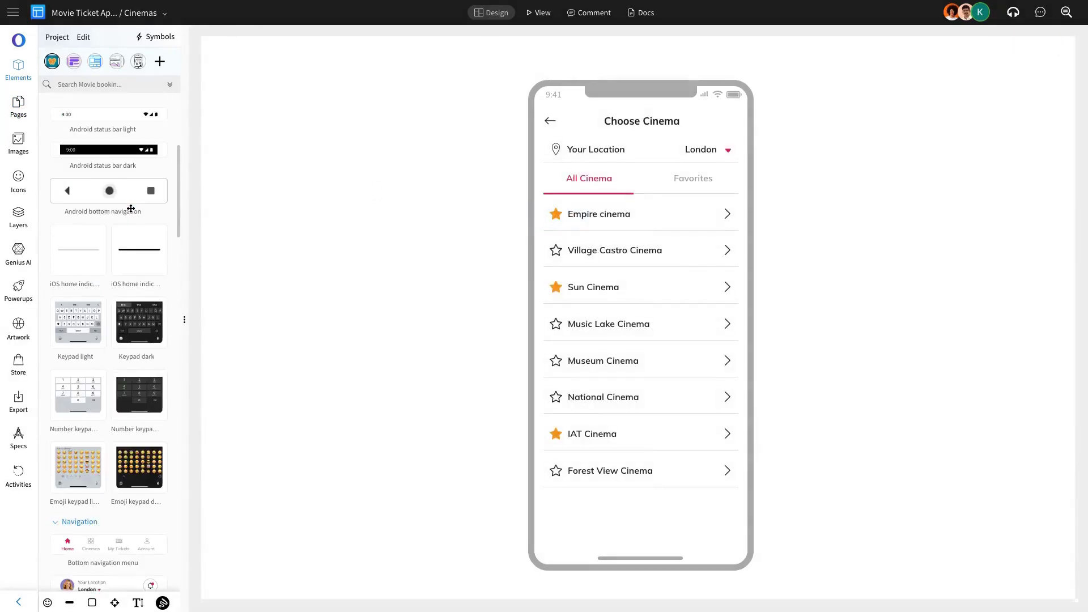
pyautogui.moveTo(119, 403); pyautogui.dragTo(616, 516)
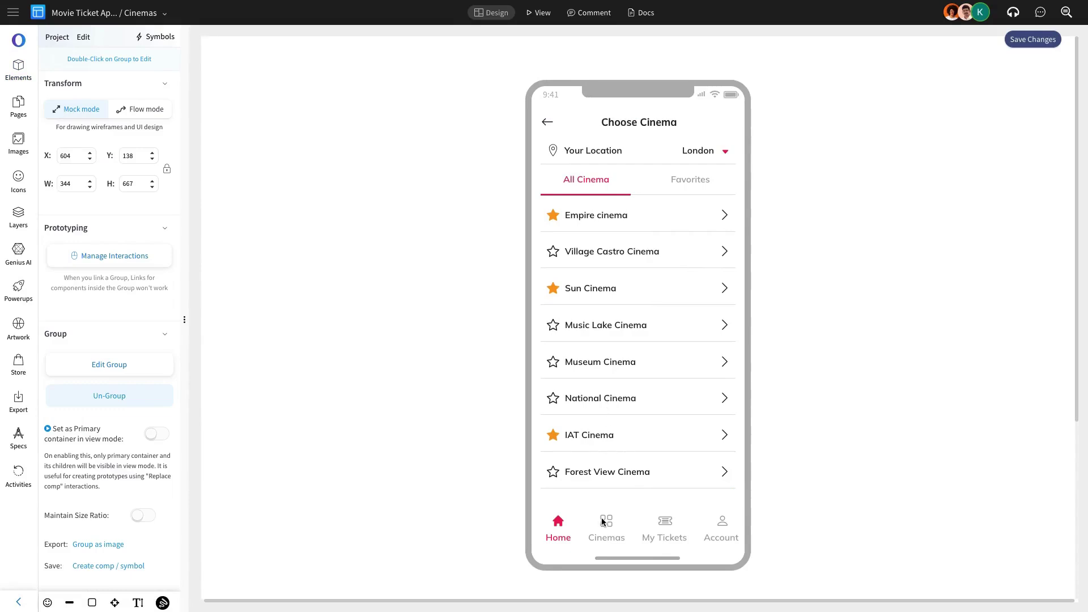
# In the bottom navigation bar, recolour the Cinemas icon, saving grey as a favourite colour
pyautogui.click(896, 470)
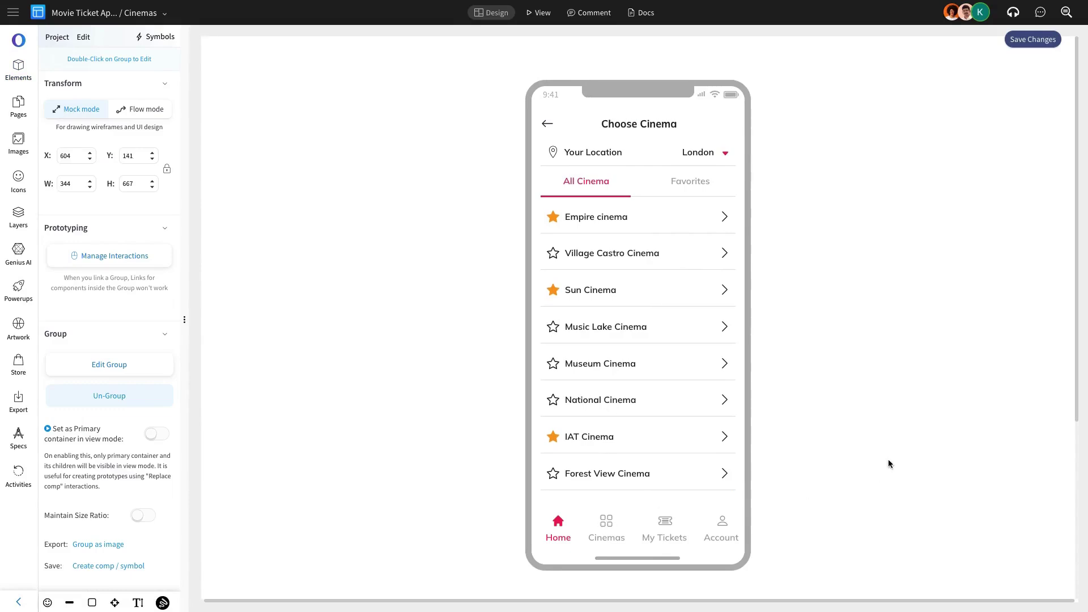
pyautogui.click(605, 526)
pyautogui.doubleClick(605, 526)
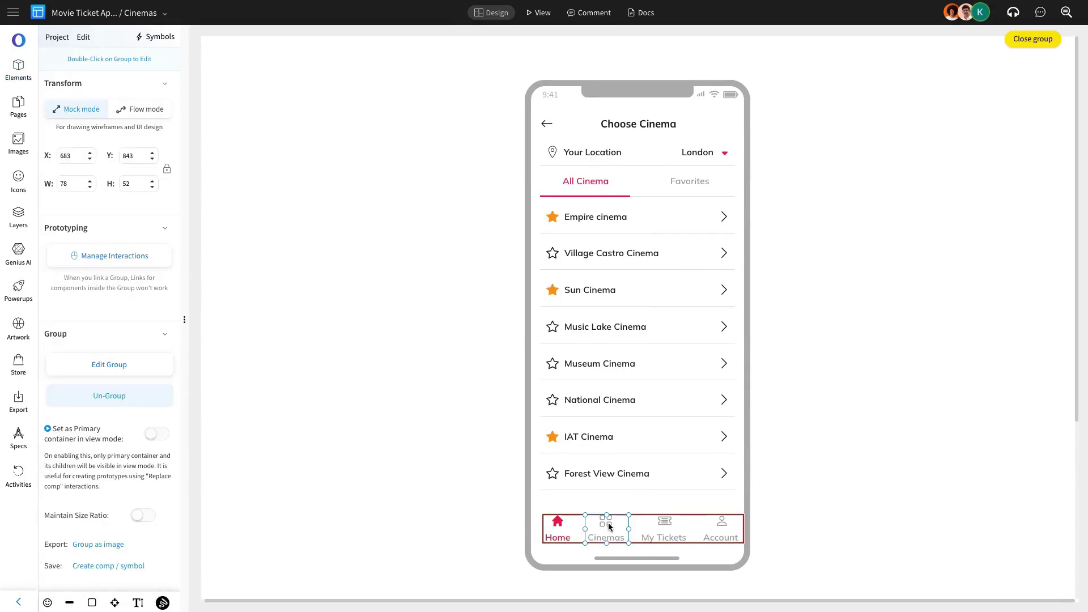
pyautogui.click(607, 522)
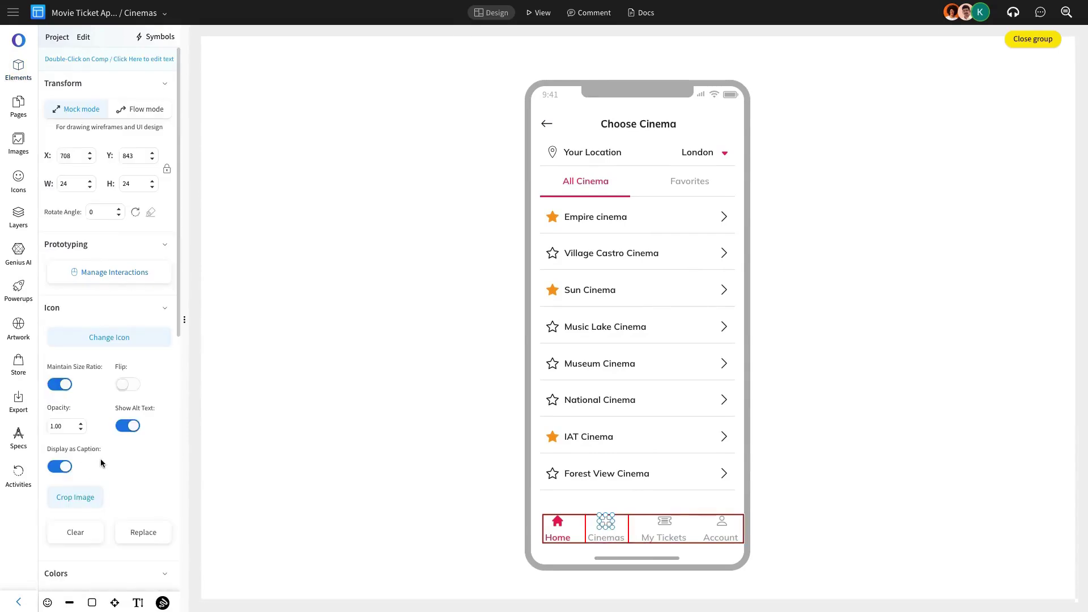
pyautogui.scroll(-3, 101, 457)
pyautogui.click(54, 437)
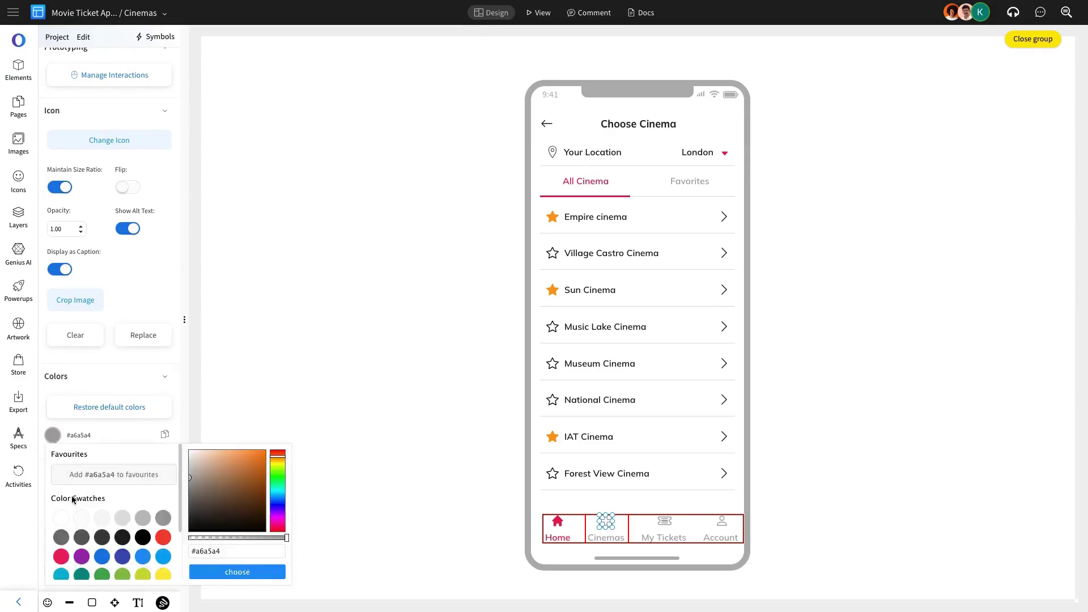
pyautogui.click(119, 482)
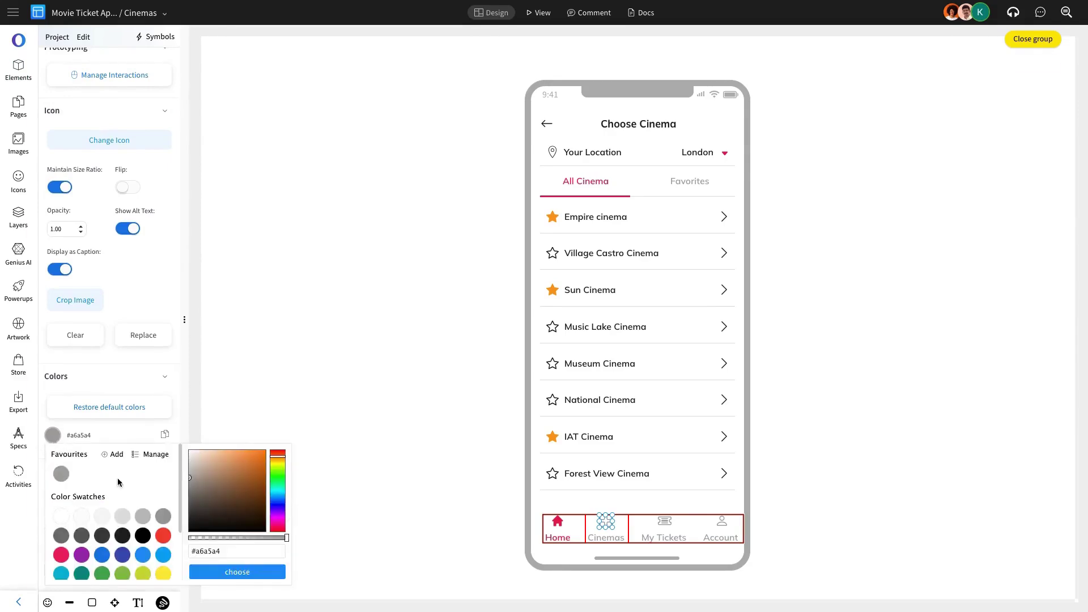
pyautogui.click(560, 528)
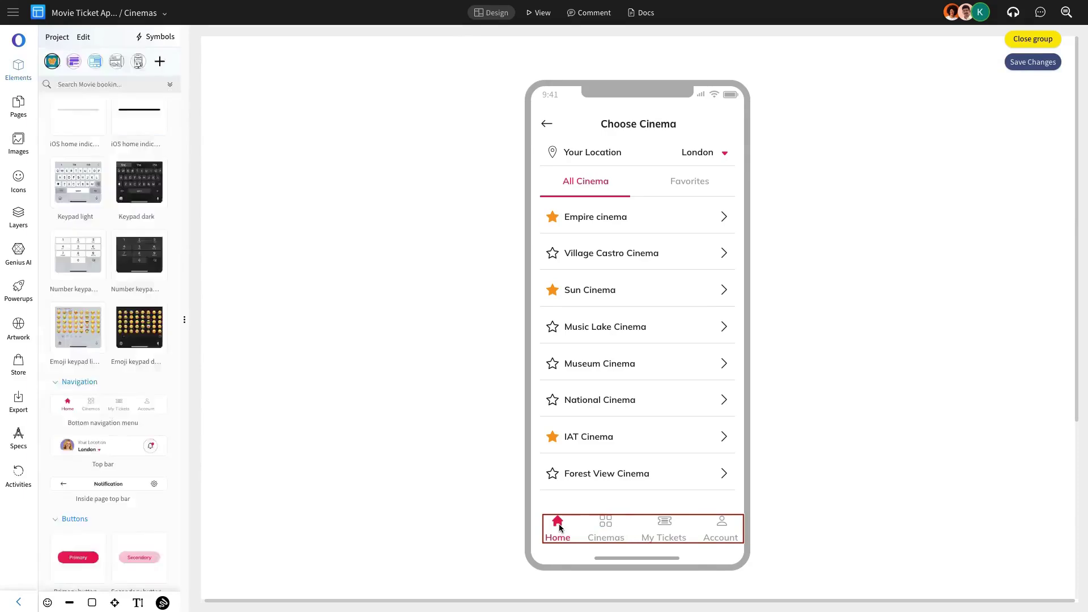
# Recolour the Home icon and Cinemas label so Cinemas shows as the active tab, saving red #e91957
pyautogui.click(559, 522)
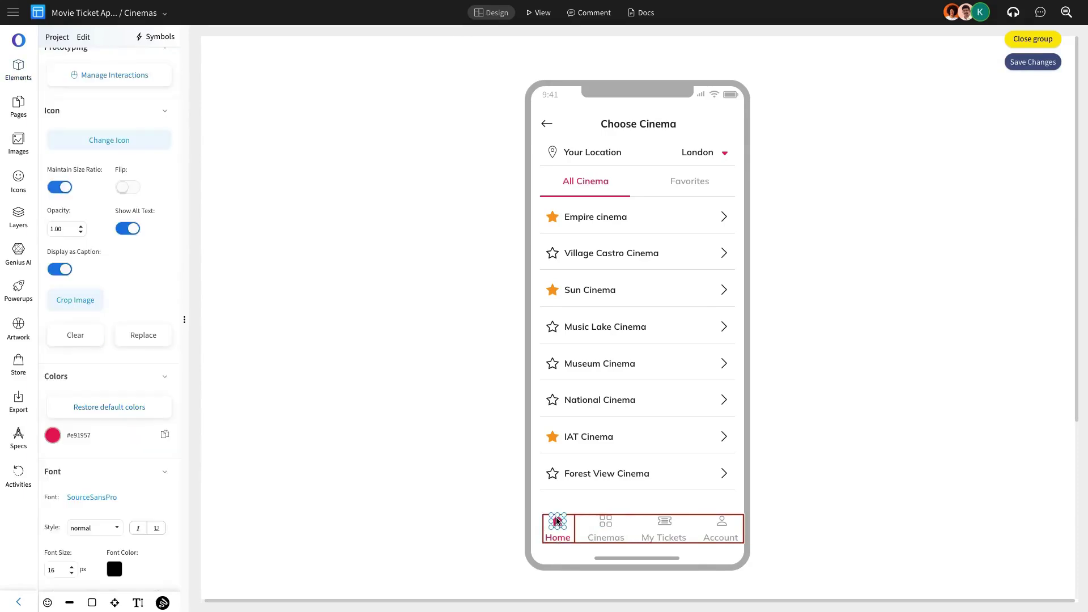
pyautogui.click(53, 436)
pyautogui.click(112, 453)
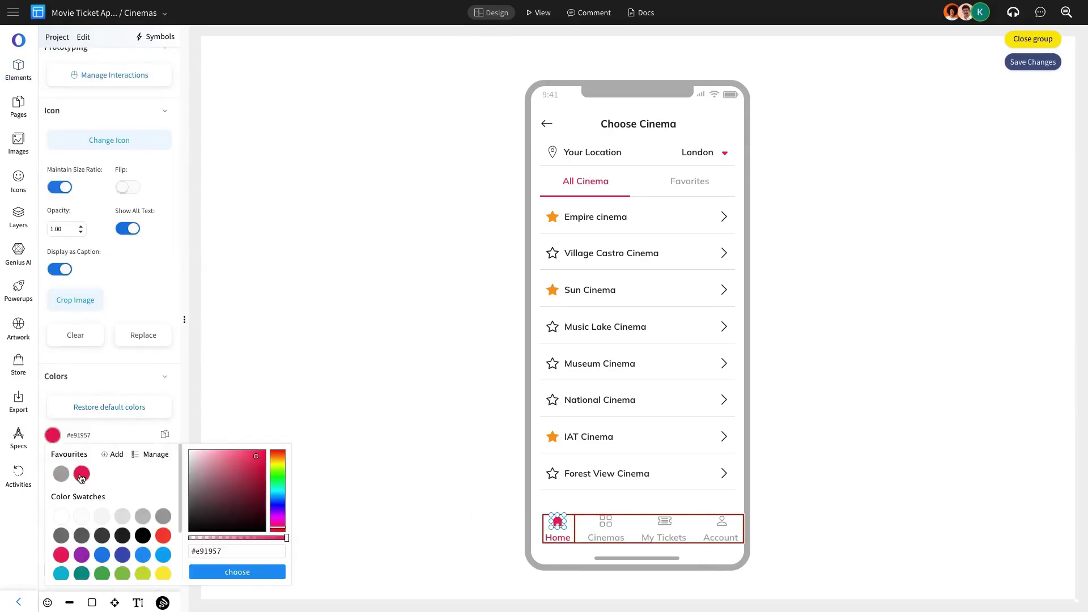
pyautogui.click(606, 537)
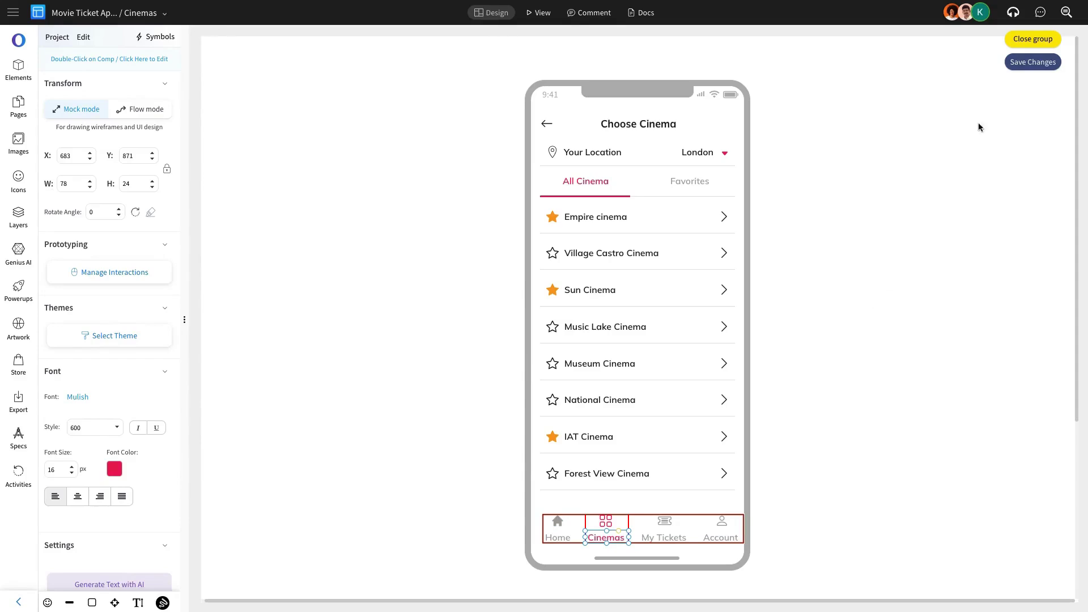
pyautogui.click(1033, 39)
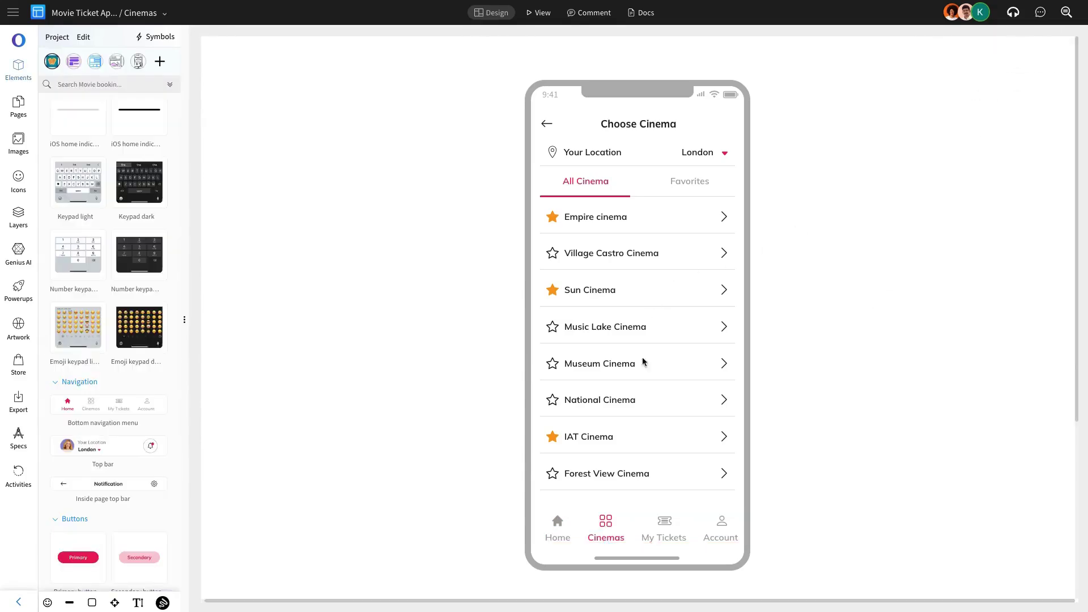
# Nudge the cinema list group down 1 px and save the Cinemas page
pyautogui.click(617, 486)
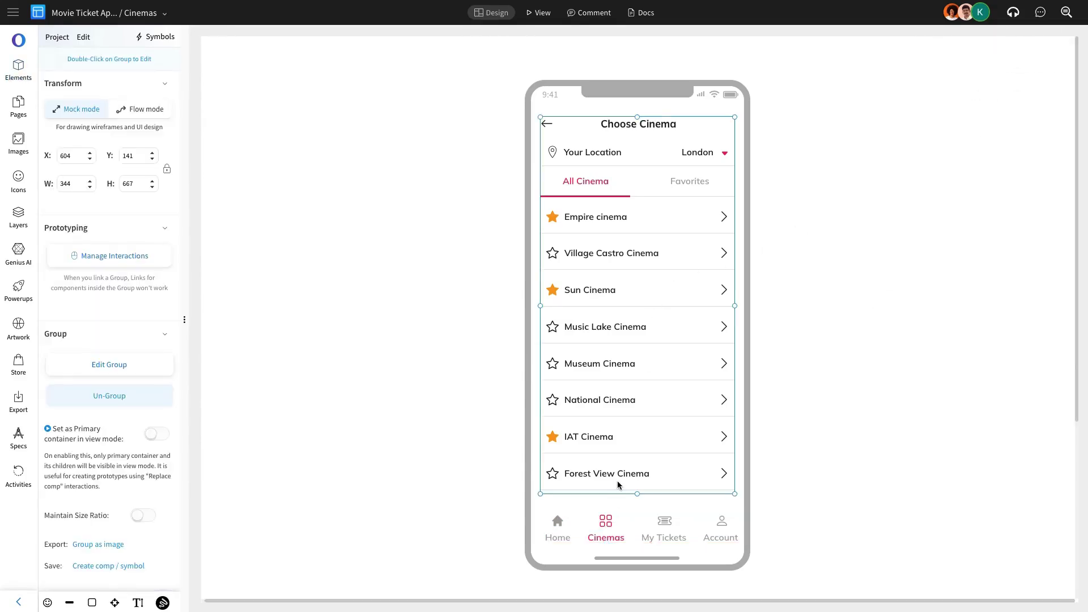
pyautogui.moveTo(617, 486); pyautogui.dragTo(617, 486)
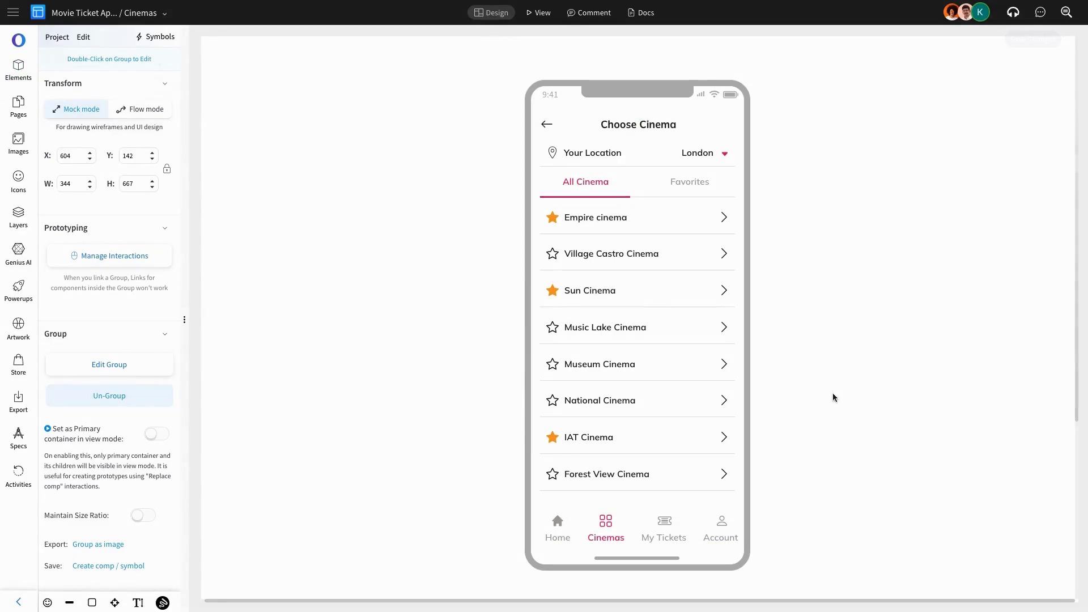
pyautogui.click(18, 105)
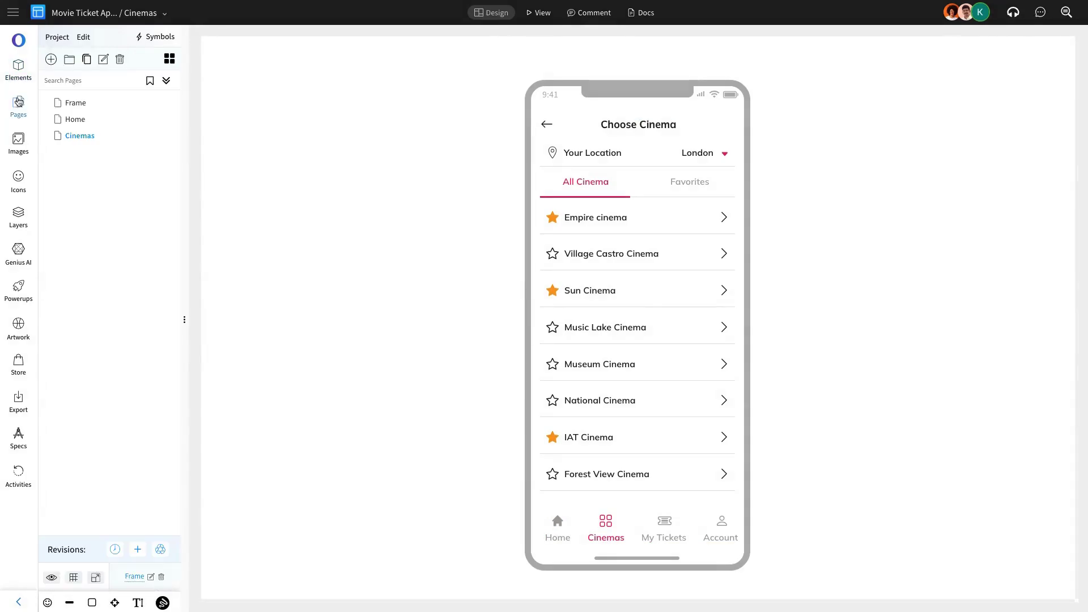
# Add a new page named Seat with Frame as its master
pyautogui.click(51, 60)
pyautogui.doubleClick(76, 152)
pyautogui.write('Seat')
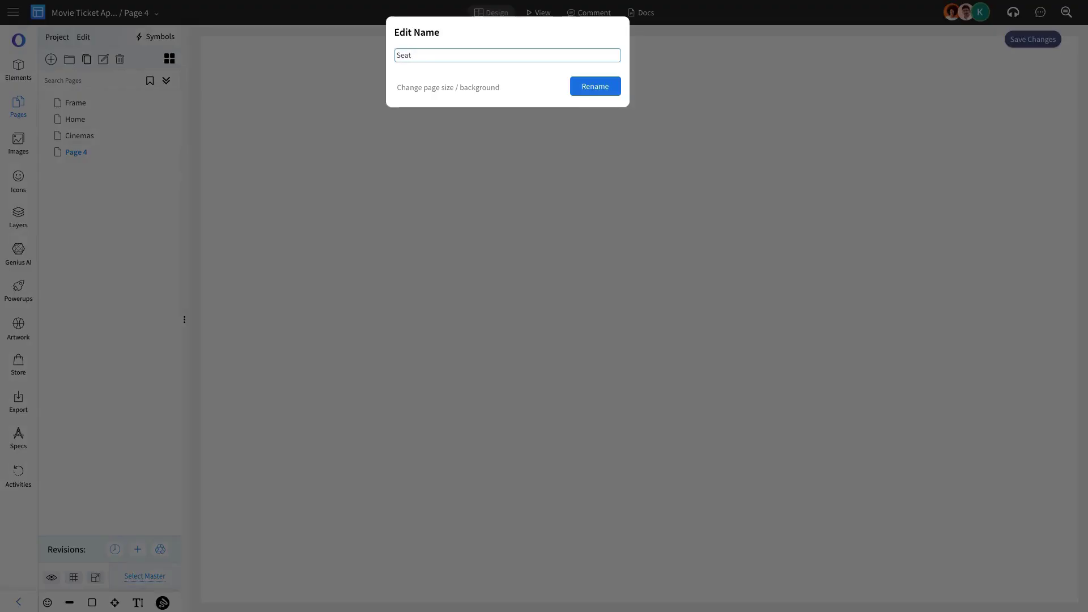
pyautogui.press('Return')
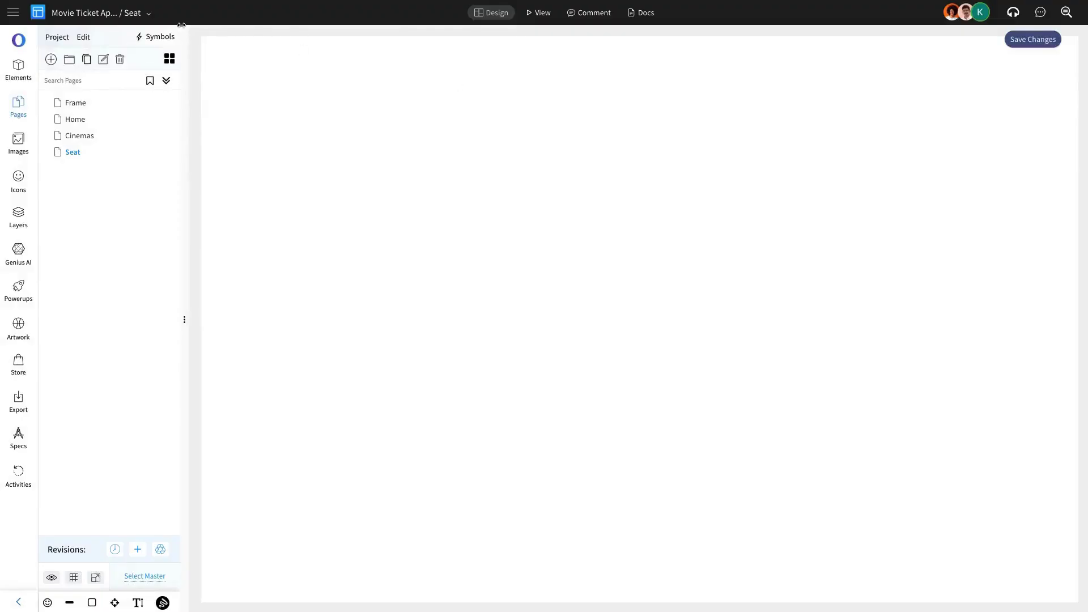
pyautogui.click(139, 575)
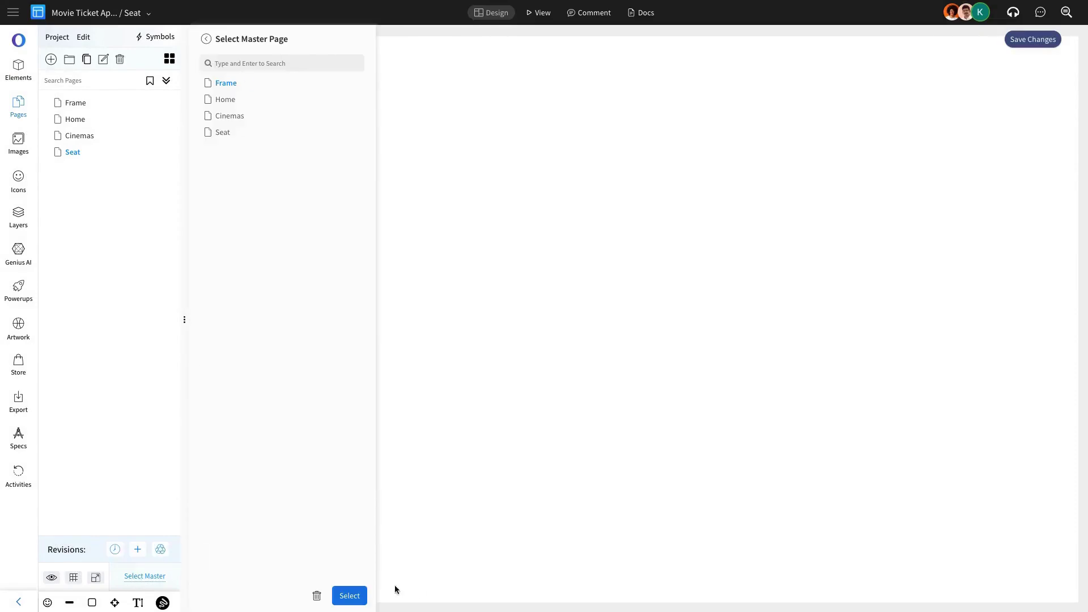
pyautogui.click(350, 596)
# Place the Choose Seat(s) picker, with F8 selected for $10 and a Continue button, and save
pyautogui.click(18, 71)
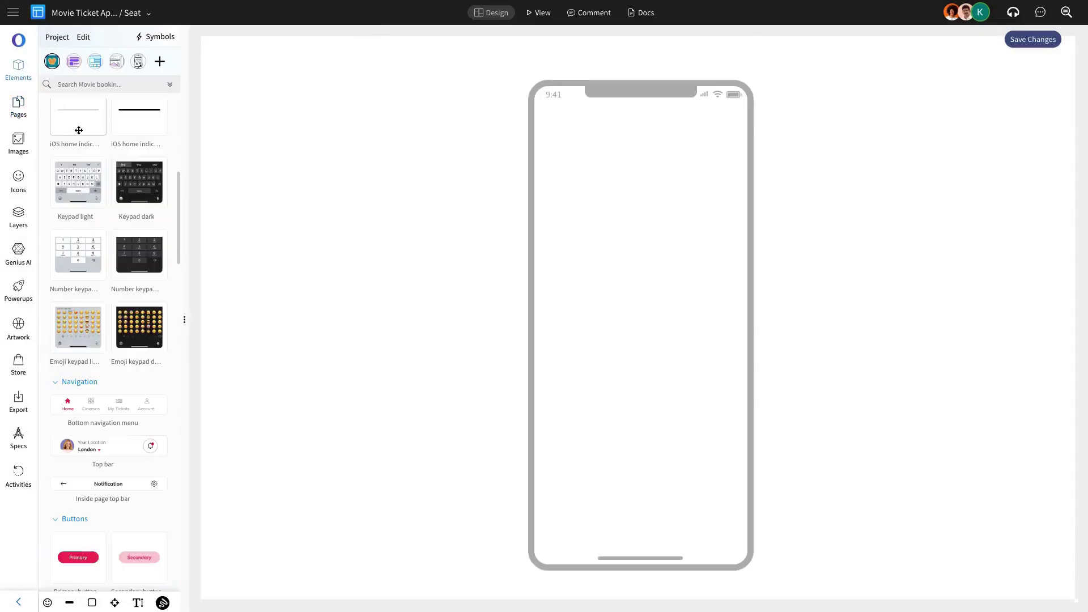
pyautogui.scroll(-15, 106, 207)
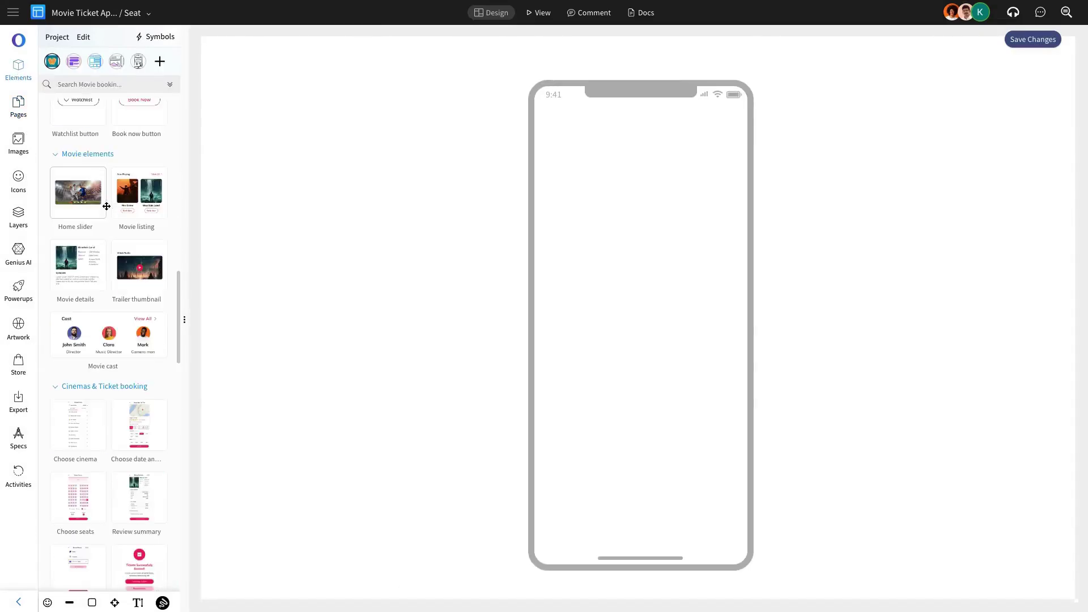
pyautogui.scroll(1, 107, 206)
pyautogui.moveTo(79, 266); pyautogui.dragTo(611, 169)
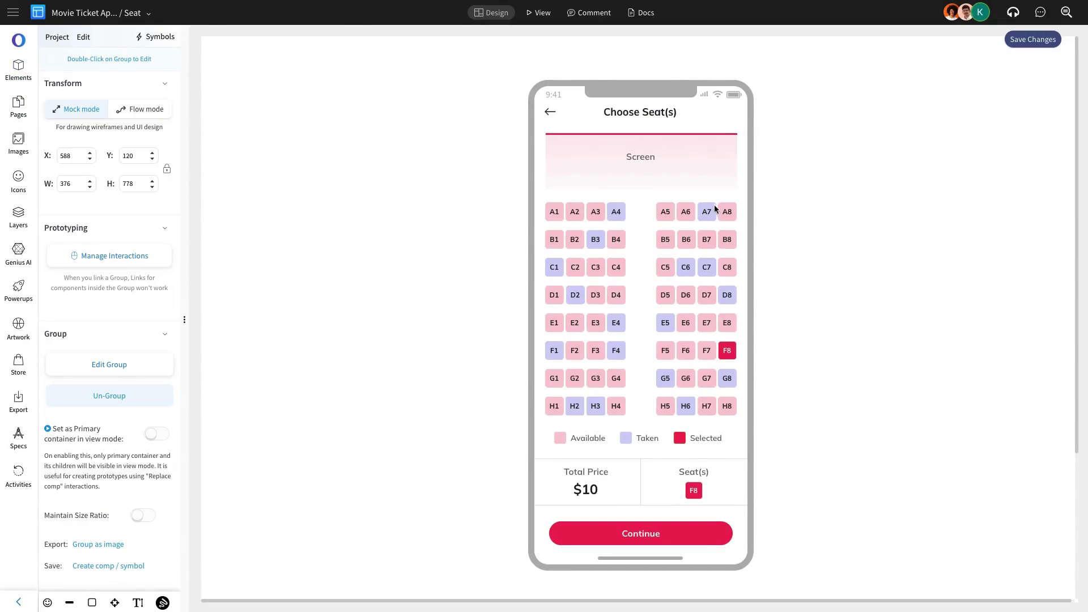
pyautogui.click(702, 161)
pyautogui.click(845, 210)
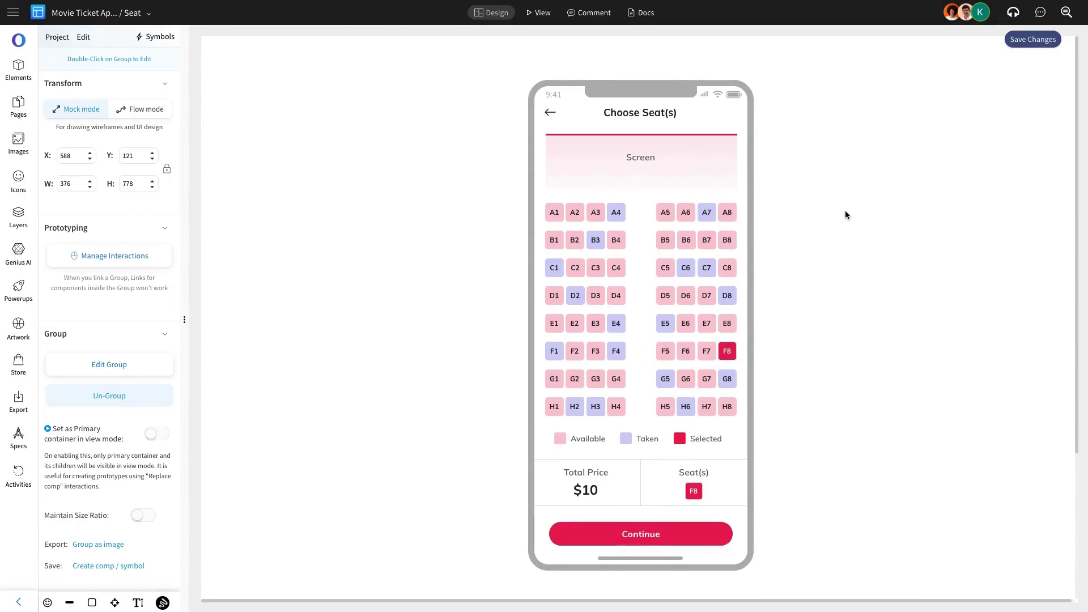
pyautogui.click(18, 105)
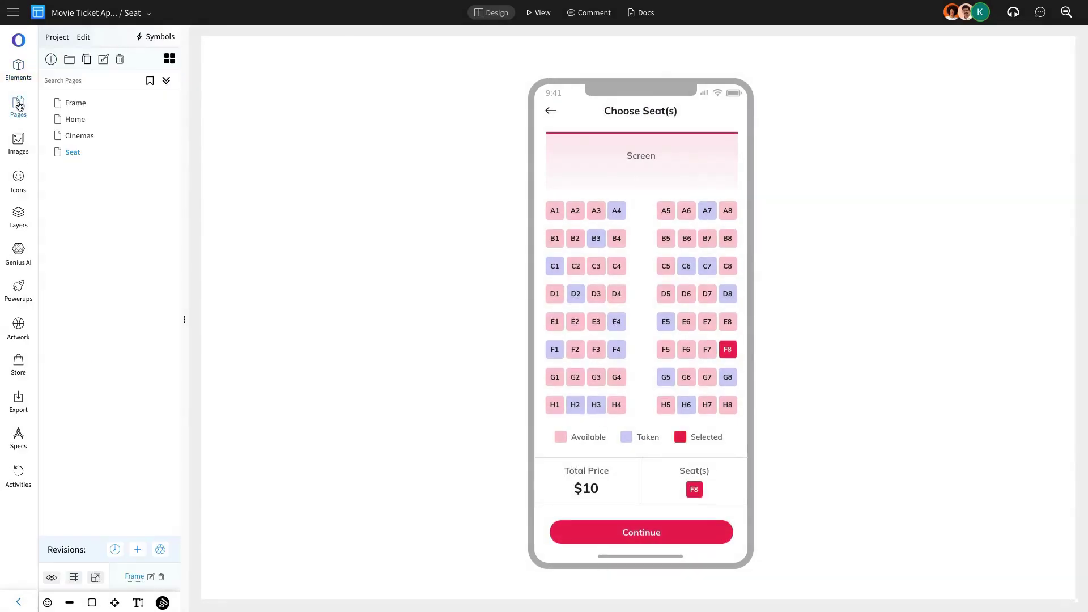
# Create a Detail page on the Frame master holding Mountain Land's $12.00 Review Summary screen
pyautogui.click(52, 60)
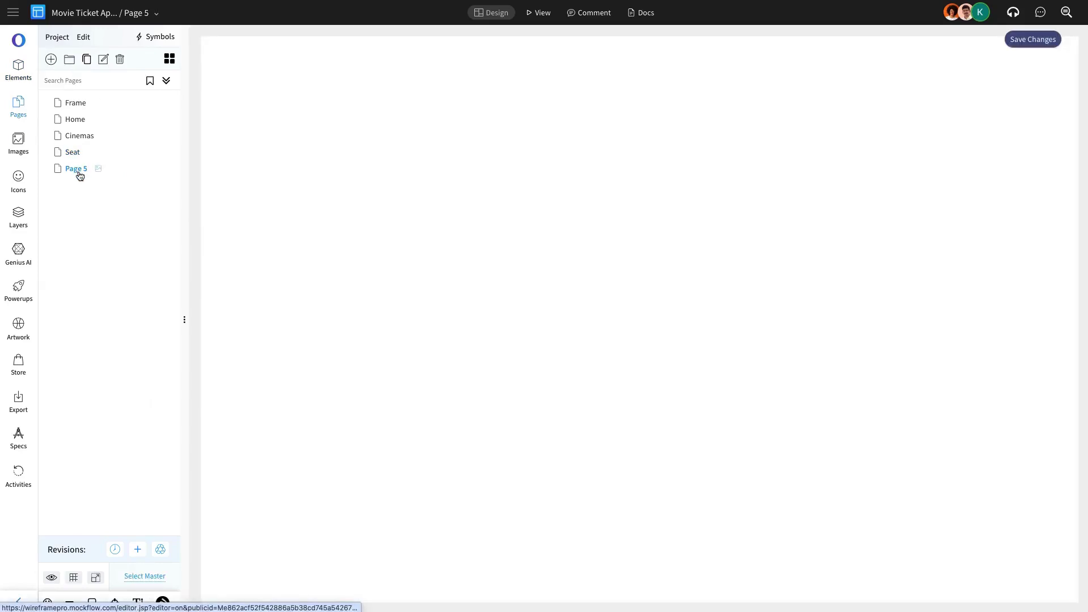
pyautogui.doubleClick(78, 175)
pyautogui.write('Detail')
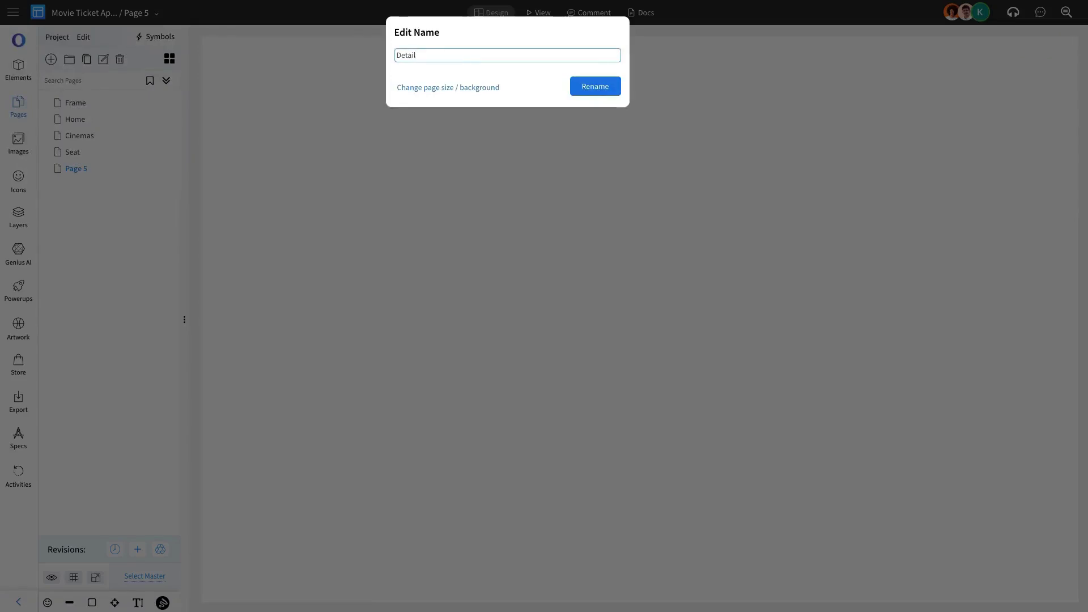
pyautogui.press('Return')
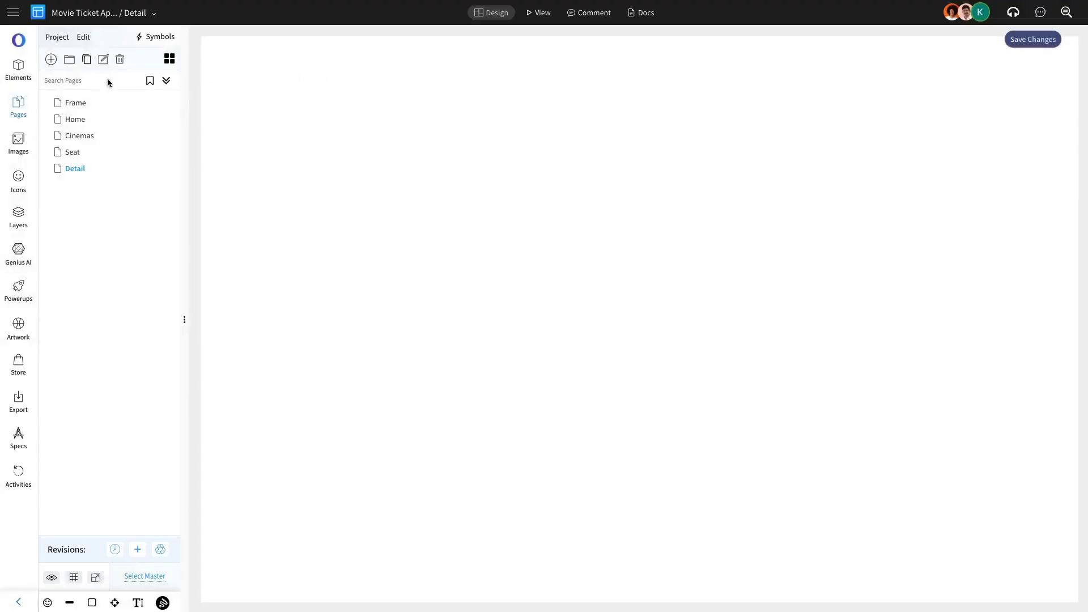
pyautogui.click(142, 576)
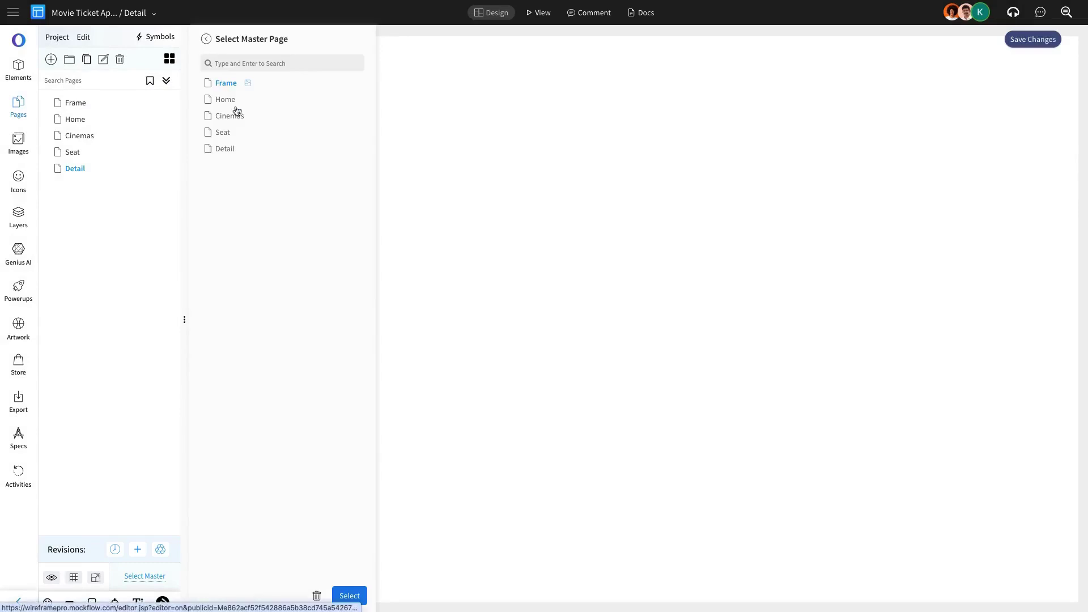
pyautogui.click(14, 62)
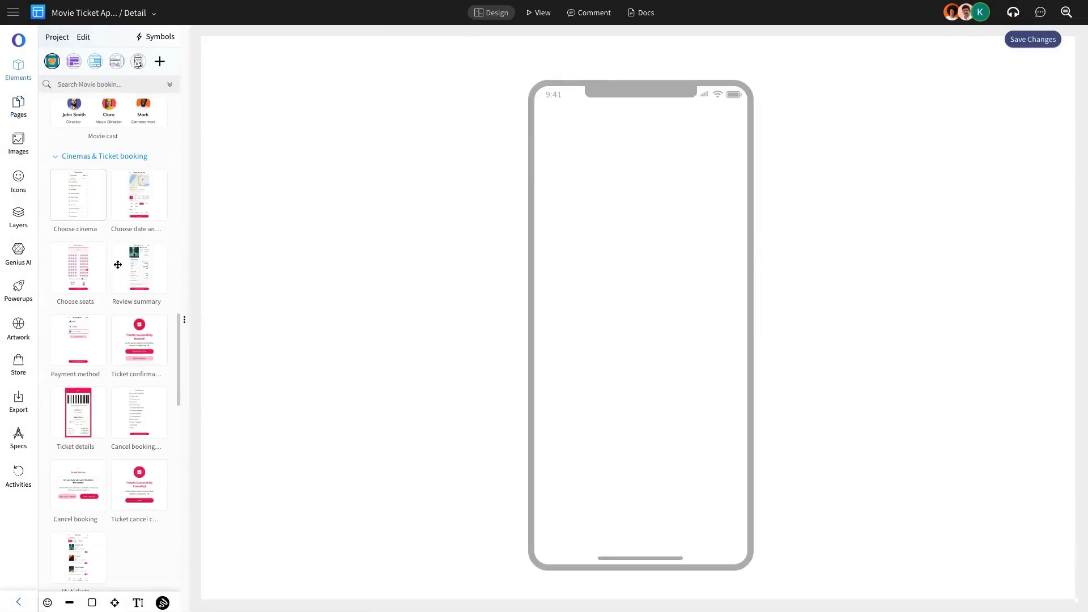
pyautogui.moveTo(118, 258); pyautogui.dragTo(611, 205)
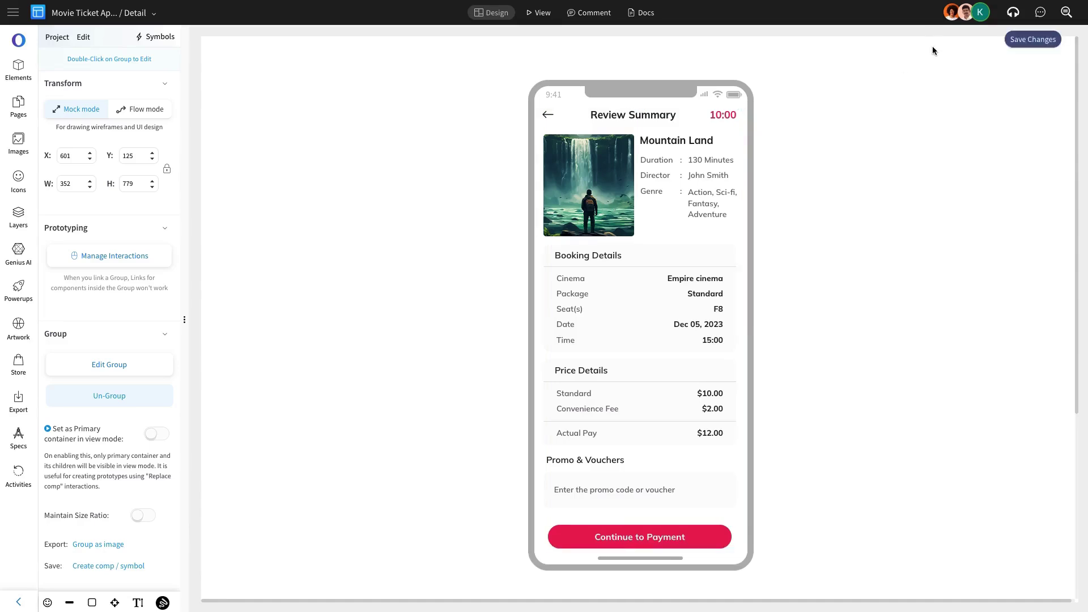
pyautogui.click(1023, 38)
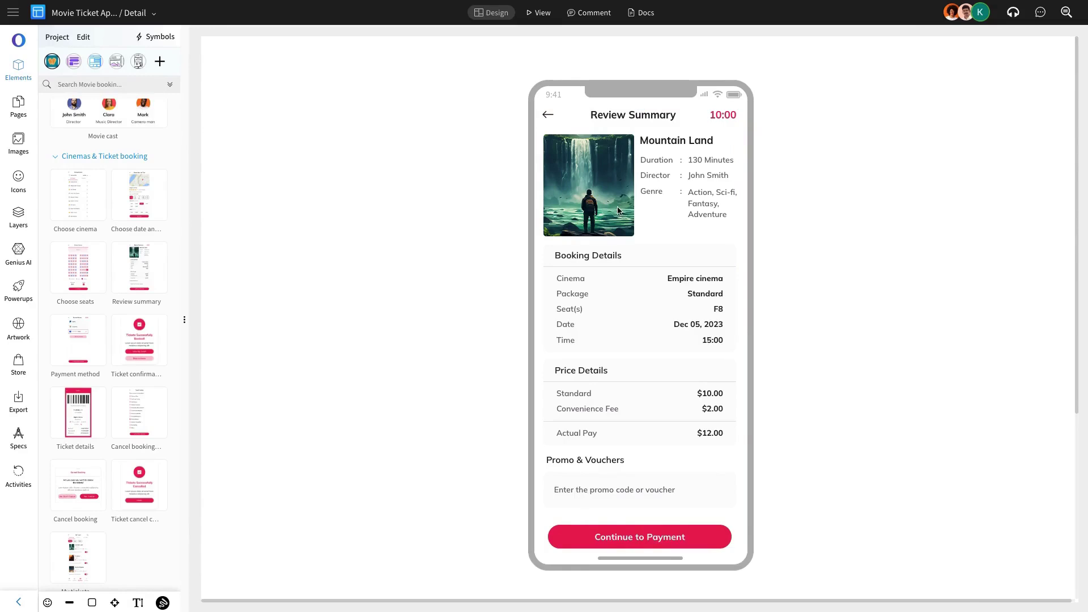
# Create a Payment page on the Frame master with the Payment Method screen and $12.00 confirm button
pyautogui.click(19, 105)
pyautogui.click(51, 59)
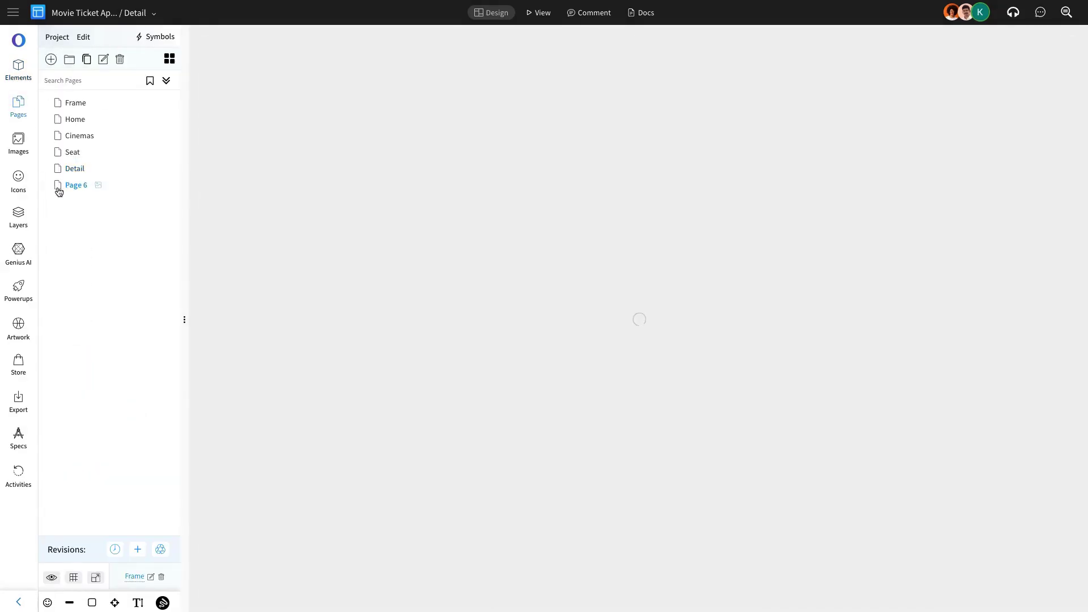
pyautogui.doubleClick(81, 187)
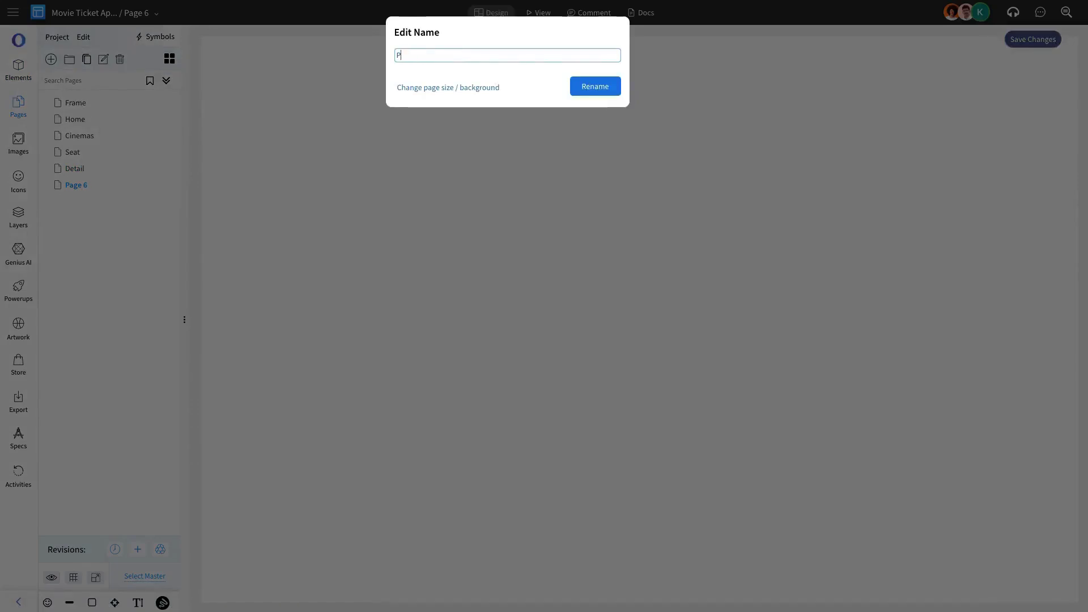
pyautogui.press('Return')
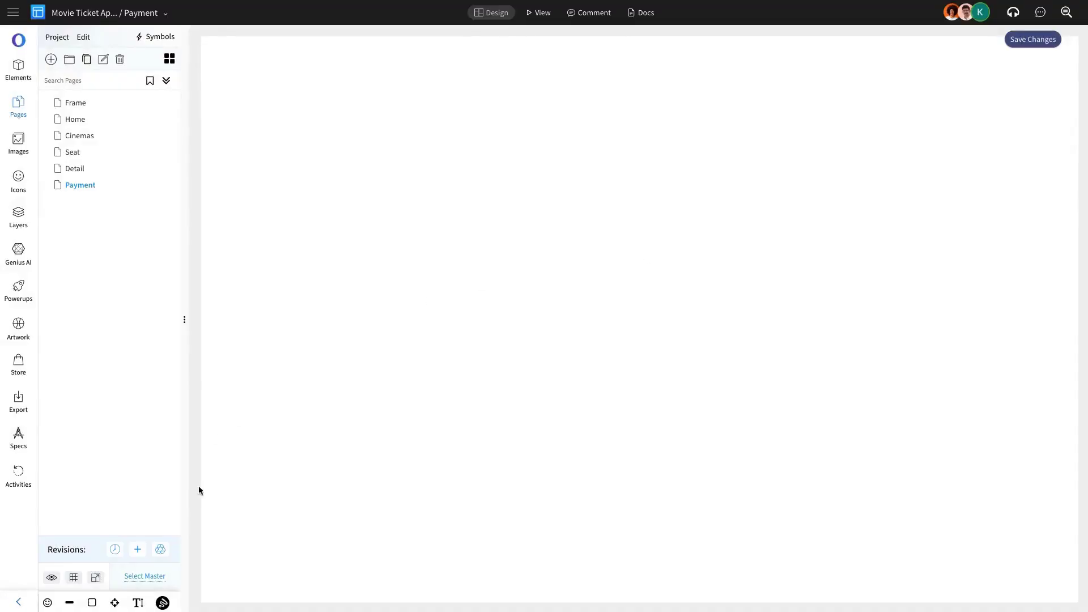
pyautogui.click(145, 577)
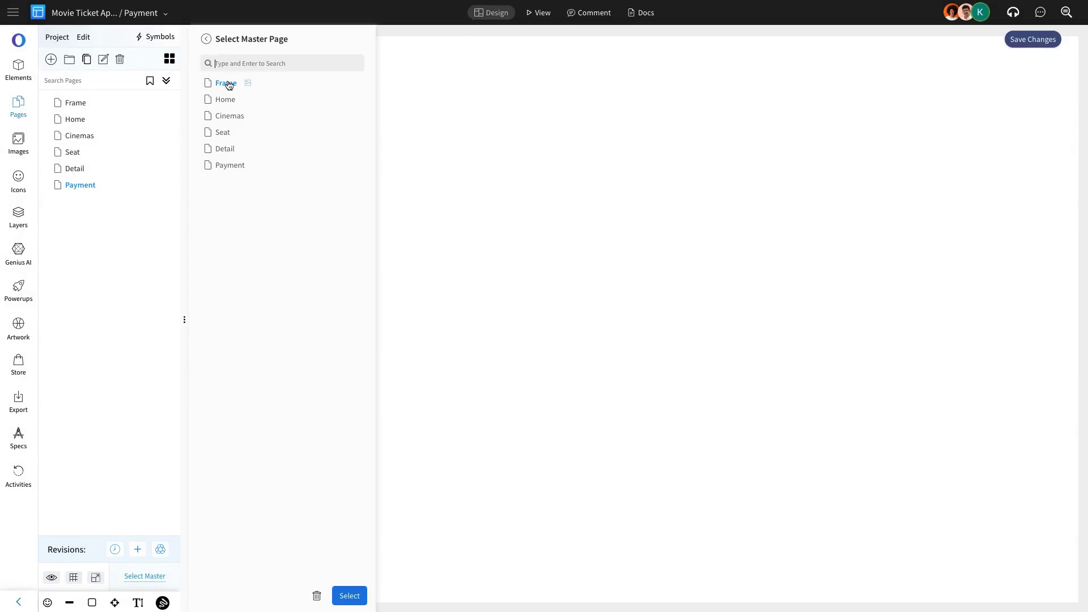
pyautogui.click(349, 595)
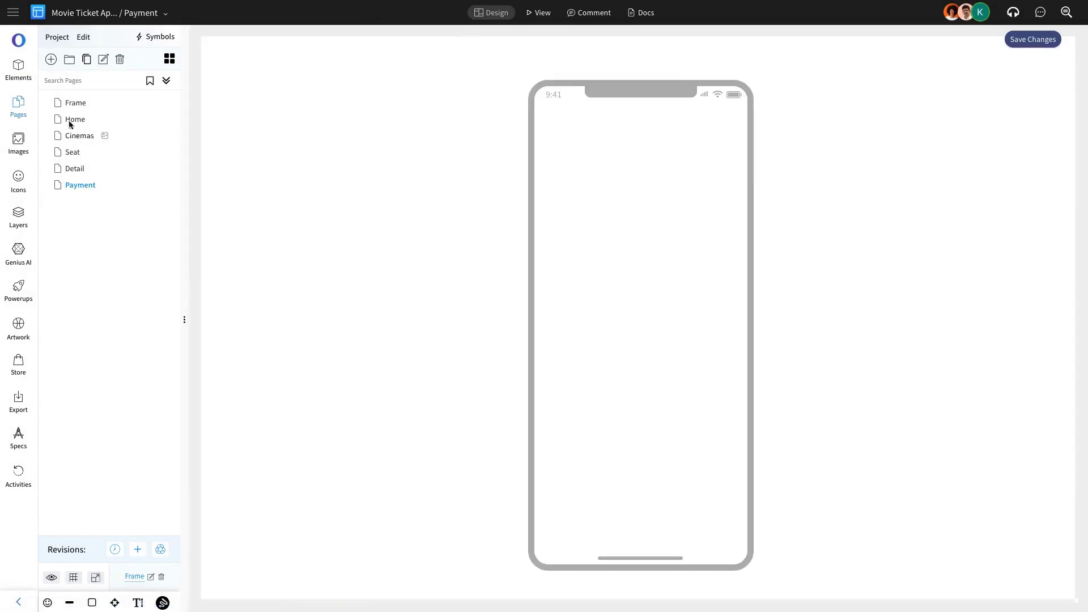
pyautogui.click(17, 73)
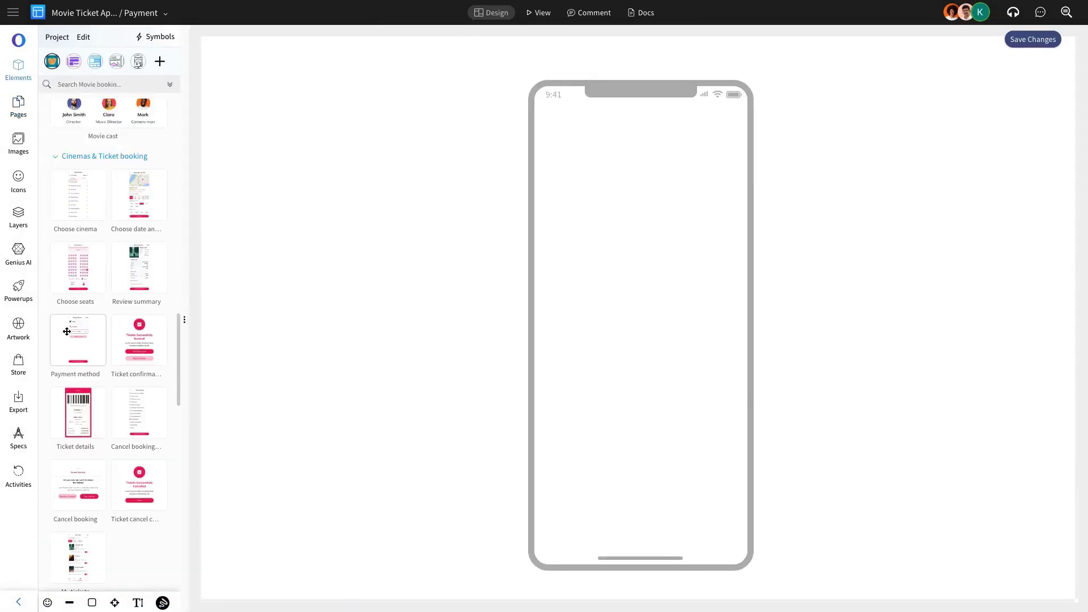
pyautogui.moveTo(67, 332); pyautogui.dragTo(677, 177)
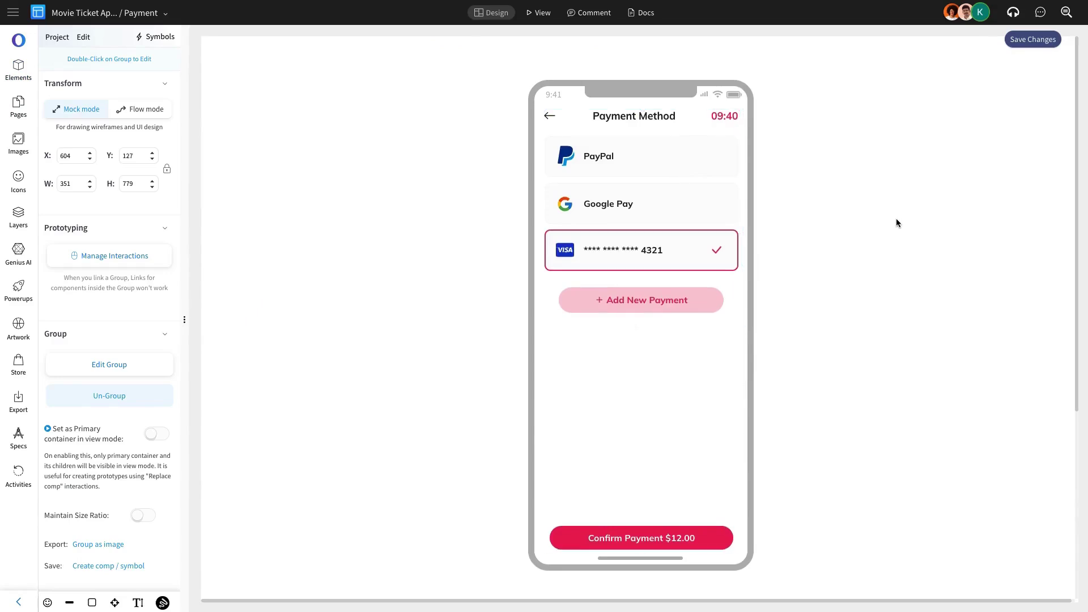
pyautogui.click(1033, 39)
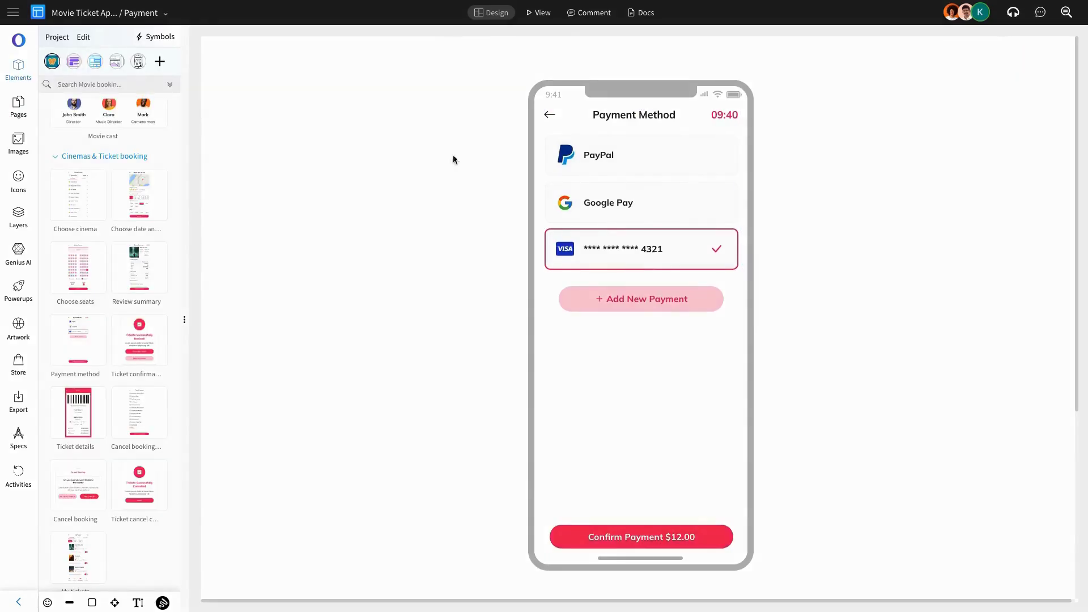
# On the Home page, link Mountain Land's Book Now button to the Cinemas page on click
pyautogui.click(18, 106)
pyautogui.click(75, 120)
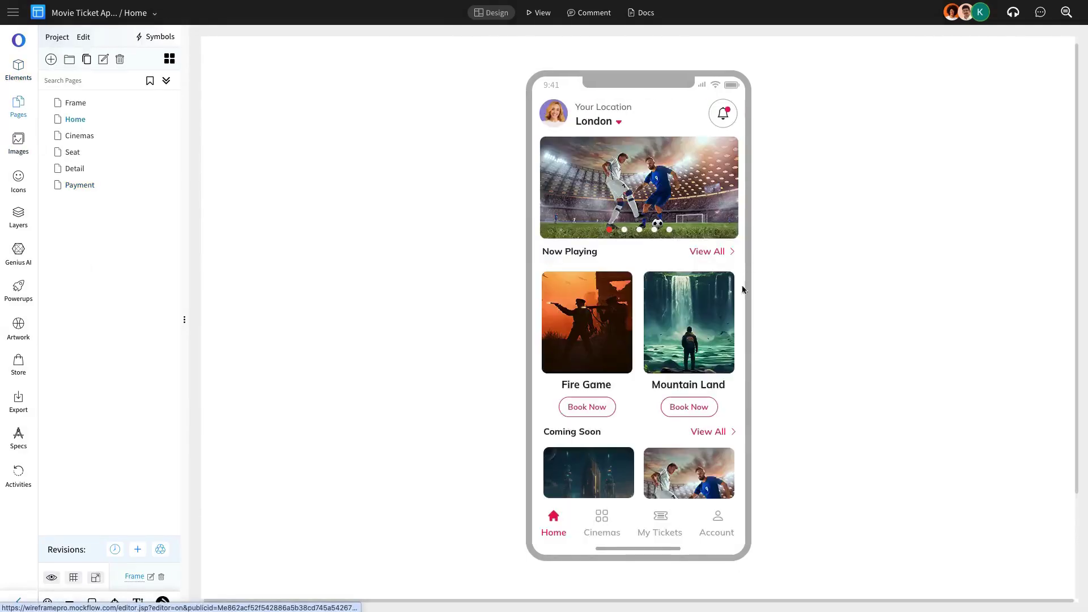
pyautogui.click(702, 410)
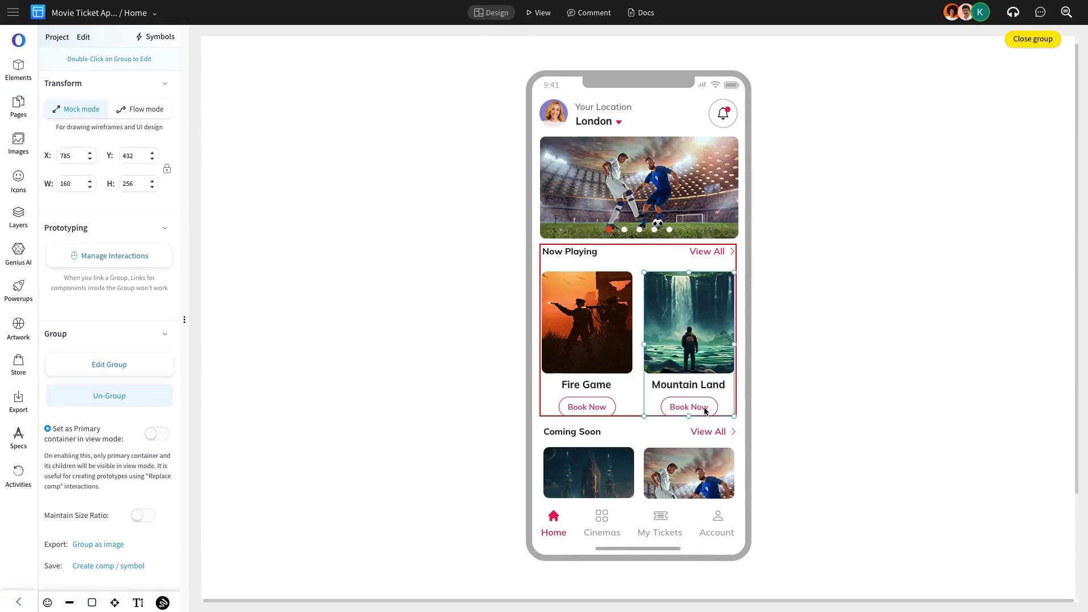
pyautogui.click(704, 411)
pyautogui.click(136, 273)
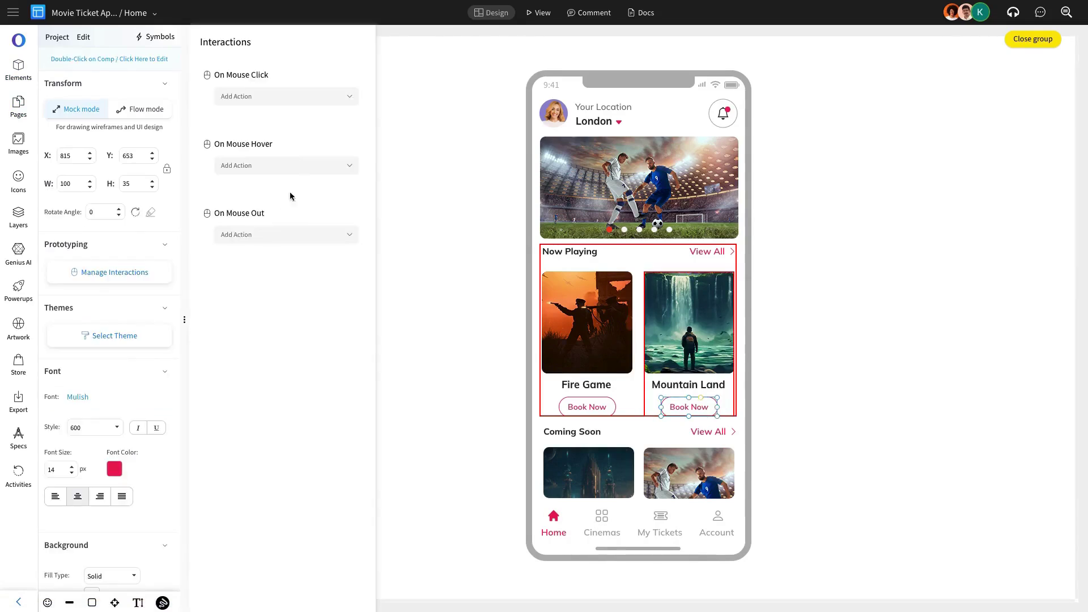
pyautogui.click(274, 101)
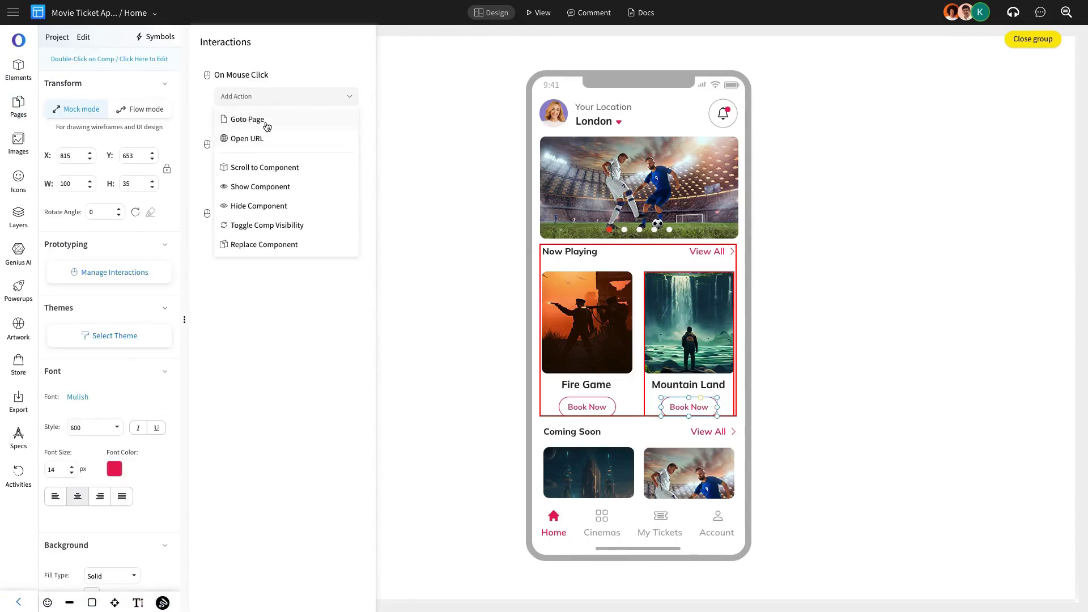
pyautogui.click(266, 120)
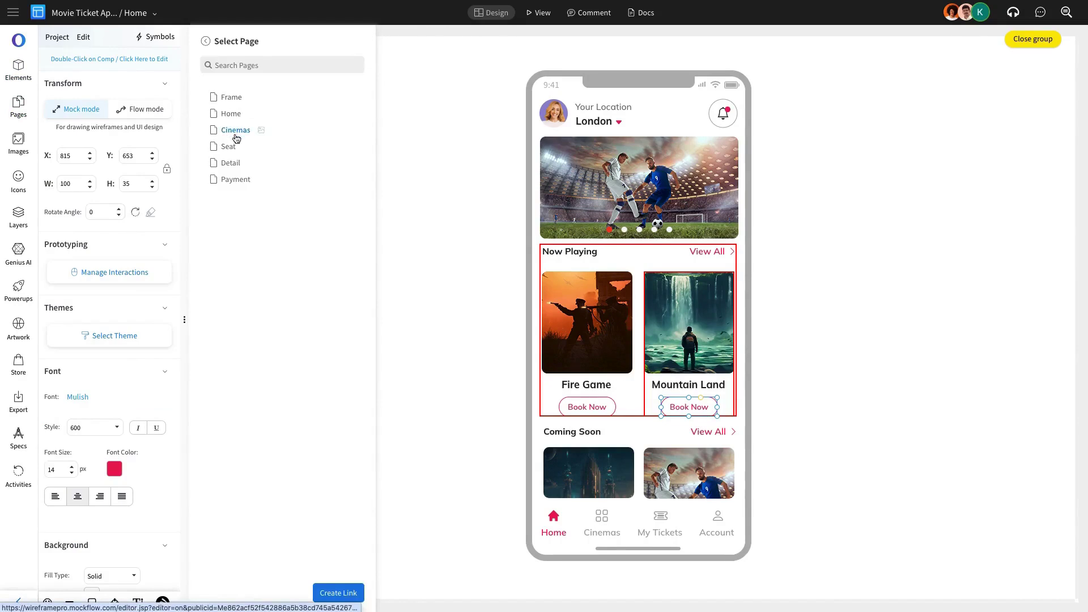
pyautogui.click(332, 591)
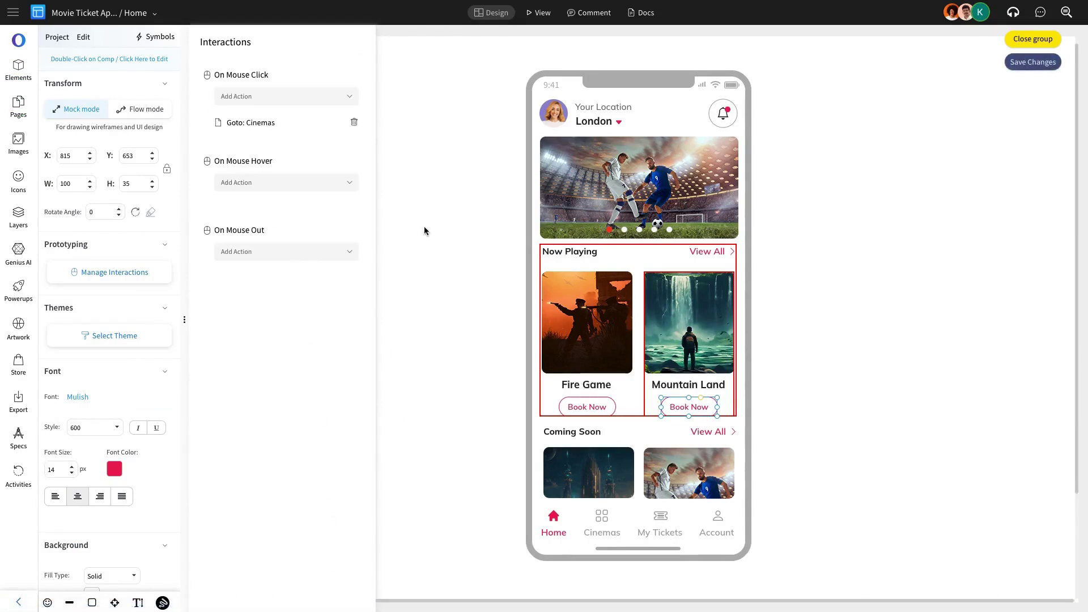
# Link the Empire cinema row's chevron on the Cinemas page to the Seat page on click
pyautogui.hotkey('ctrl', 's')
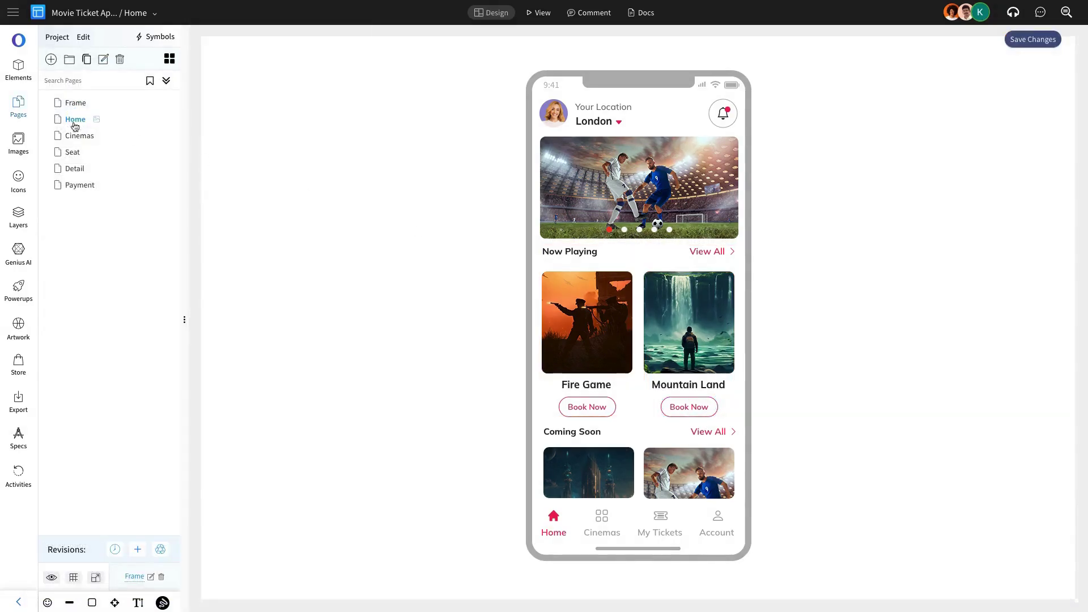
pyautogui.click(80, 139)
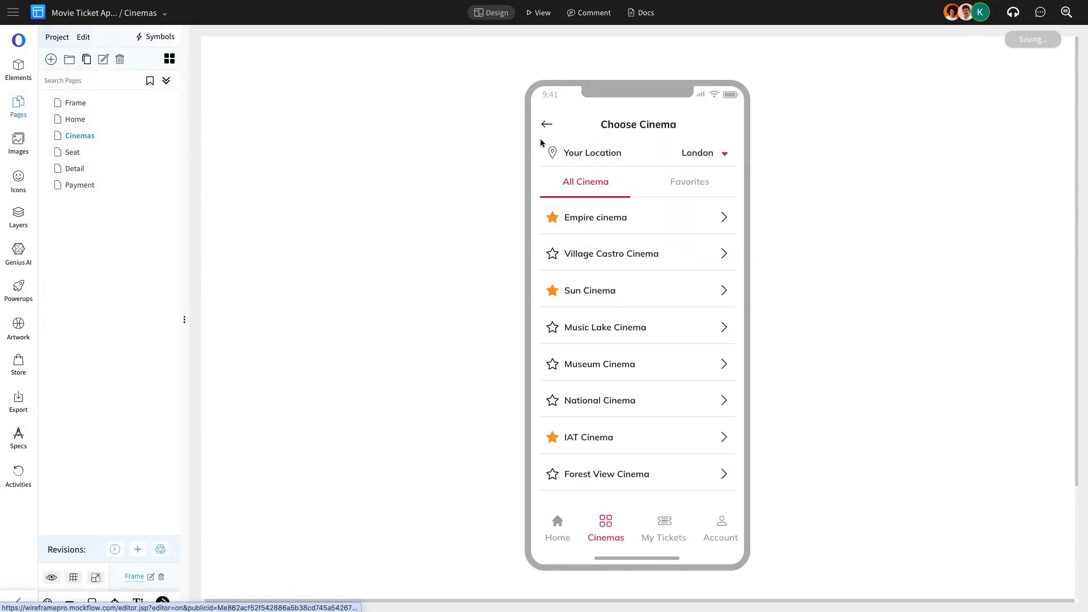
pyautogui.click(725, 221)
pyautogui.click(724, 219)
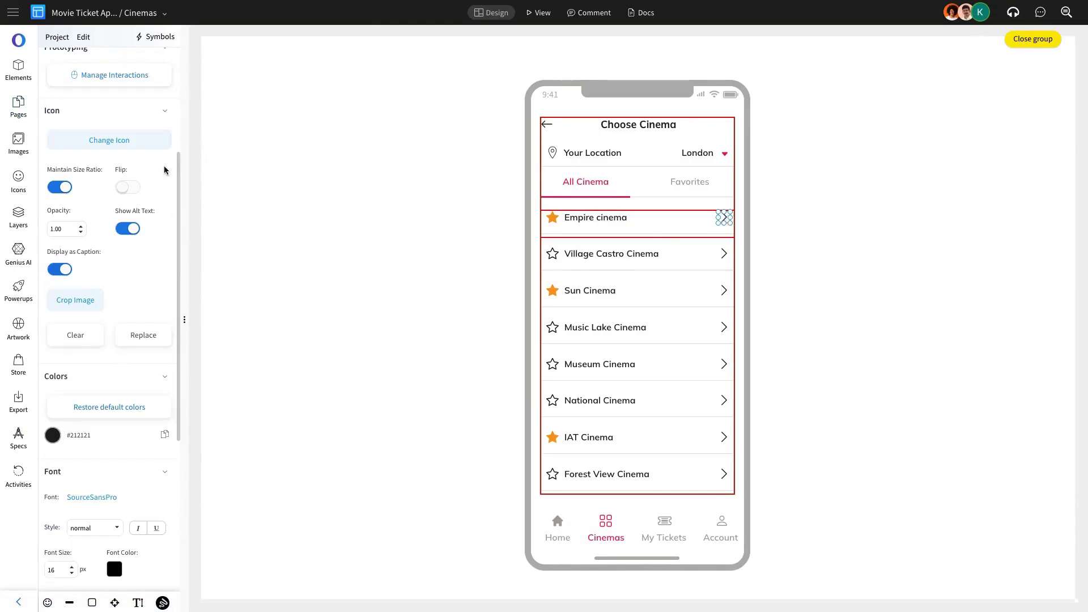
pyautogui.click(142, 79)
pyautogui.click(280, 97)
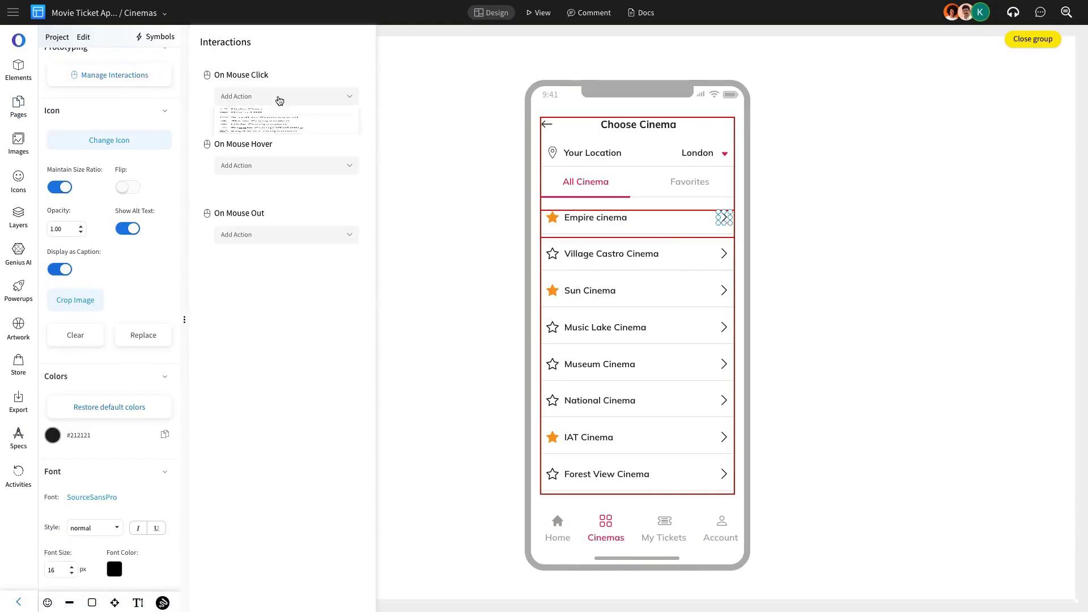
pyautogui.click(269, 121)
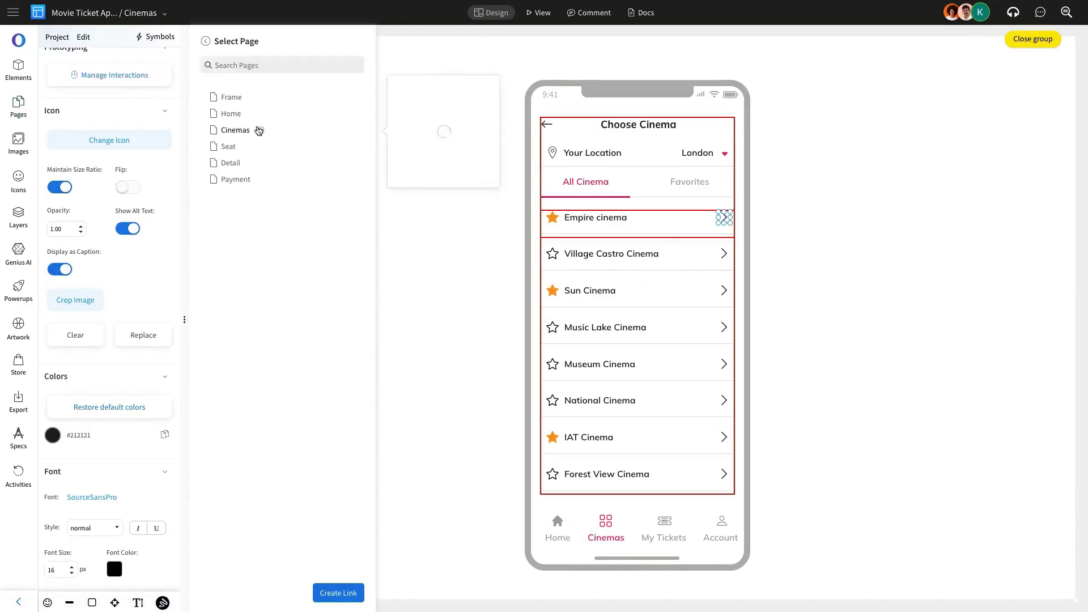
pyautogui.click(333, 595)
pyautogui.click(1028, 60)
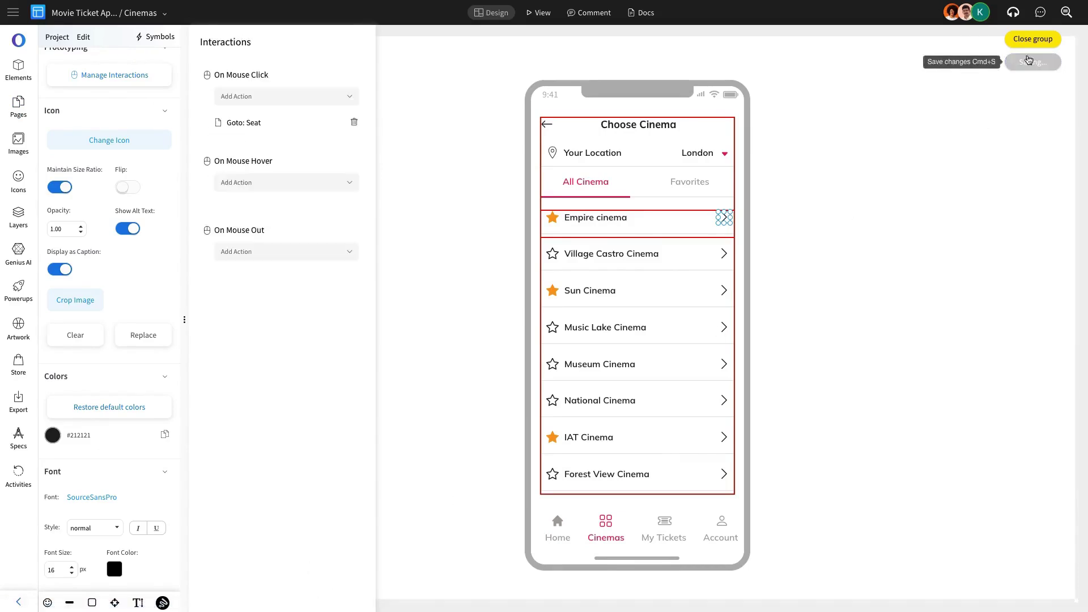
pyautogui.click(1032, 40)
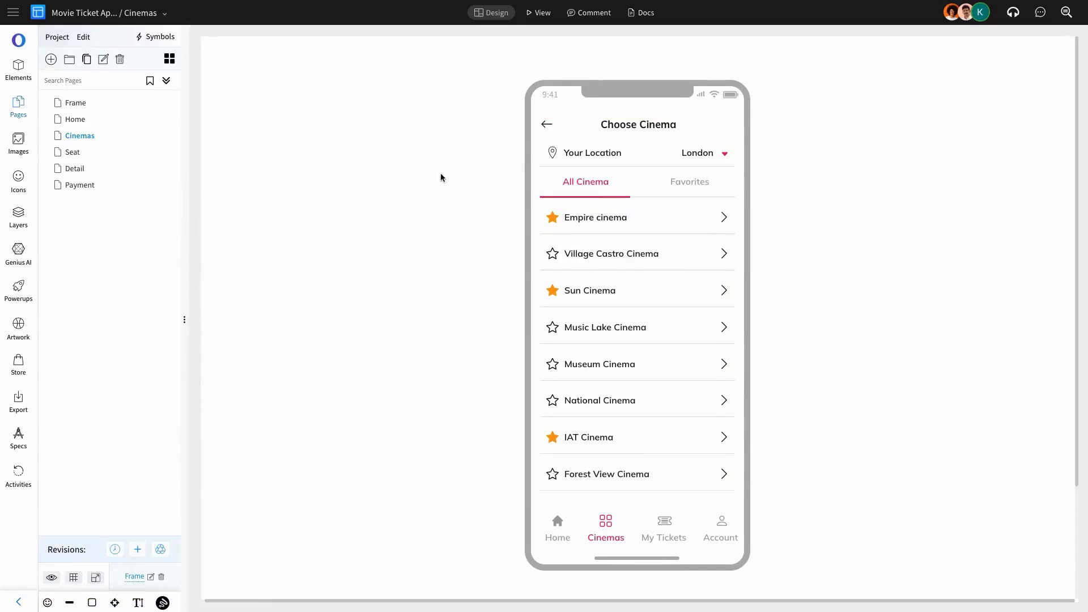
# On the Seat page, duplicate seat F8 and place the copy beside it in row F
pyautogui.click(77, 153)
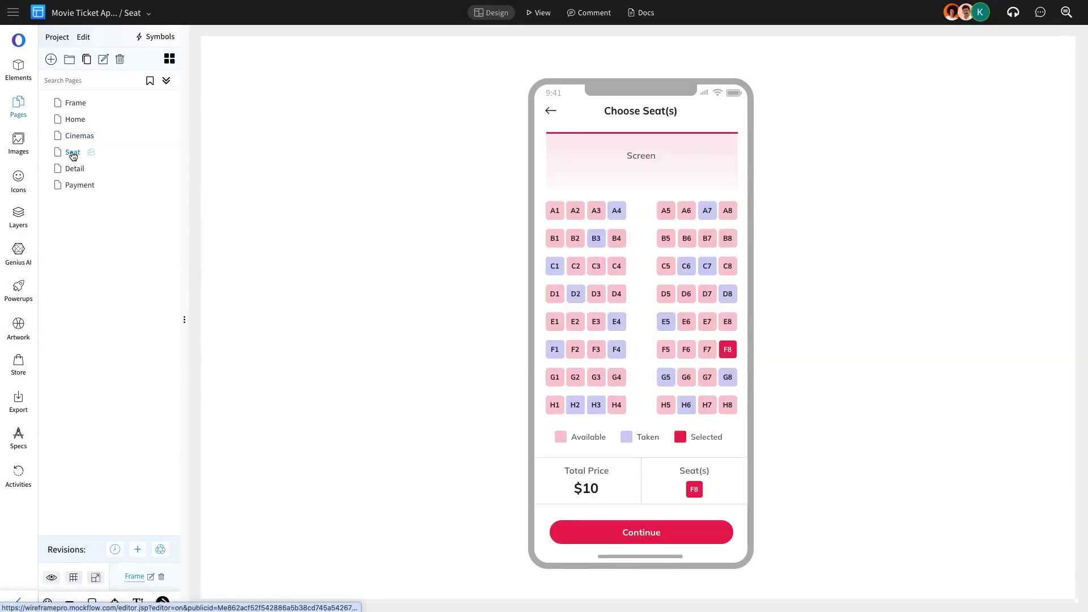
pyautogui.doubleClick(728, 349)
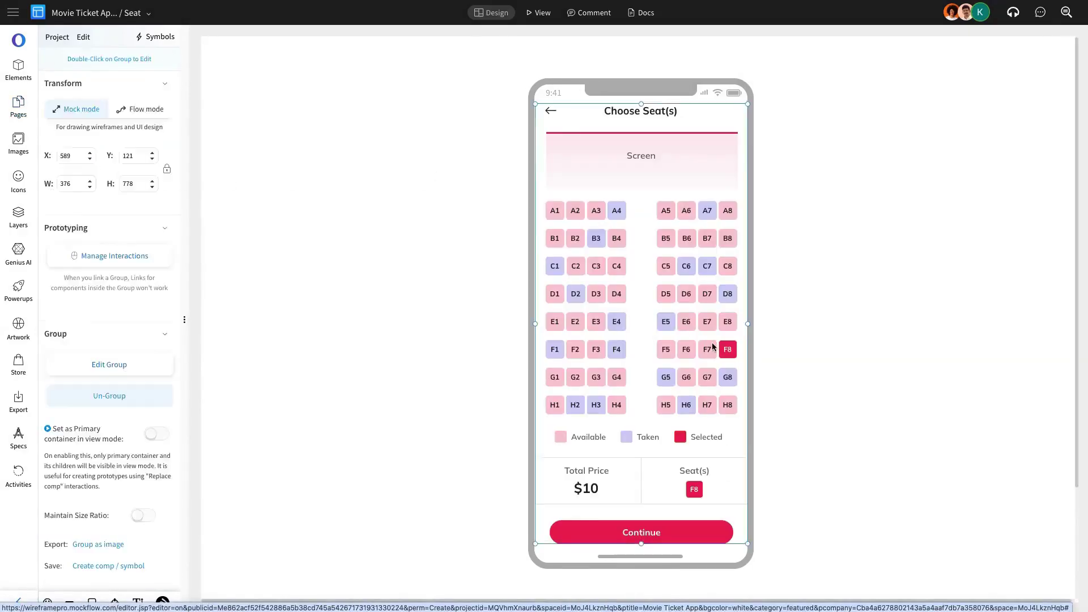
pyautogui.doubleClick(729, 350)
pyautogui.click(728, 352)
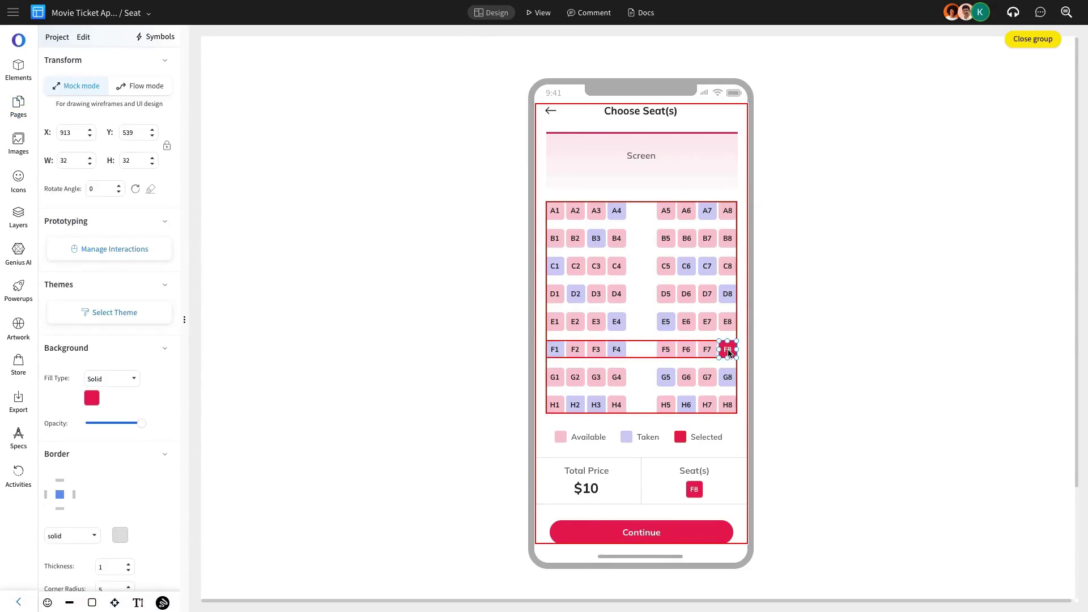
pyautogui.hotkey('ctrl', 'c')
pyautogui.hotkey('ctrl', 'v')
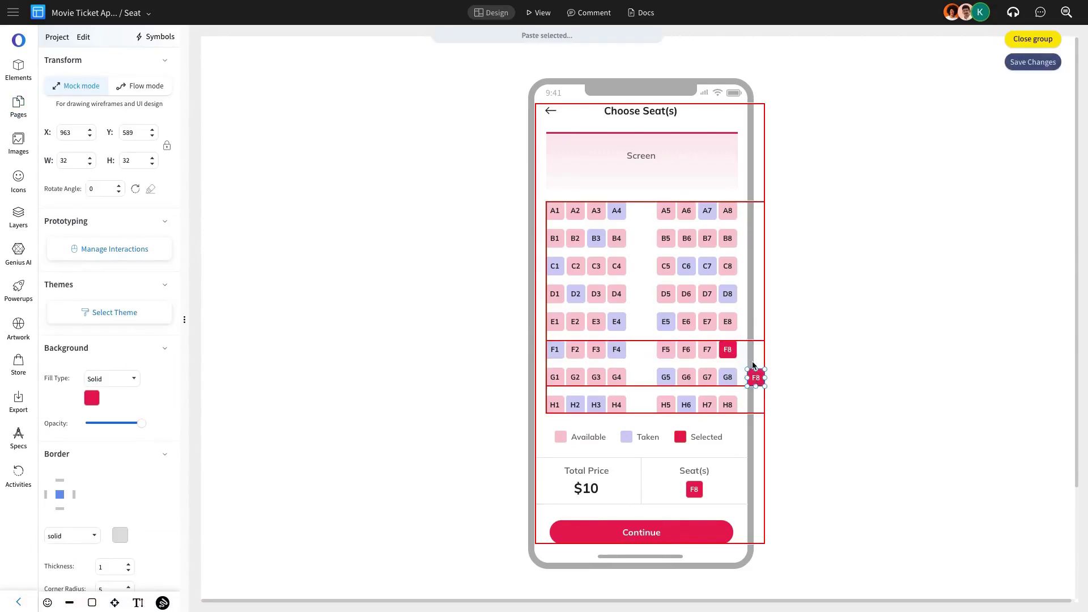
pyautogui.moveTo(754, 366); pyautogui.dragTo(750, 351)
# Restyle the original F8 seat with a light pink fill and a dark label
pyautogui.click(728, 352)
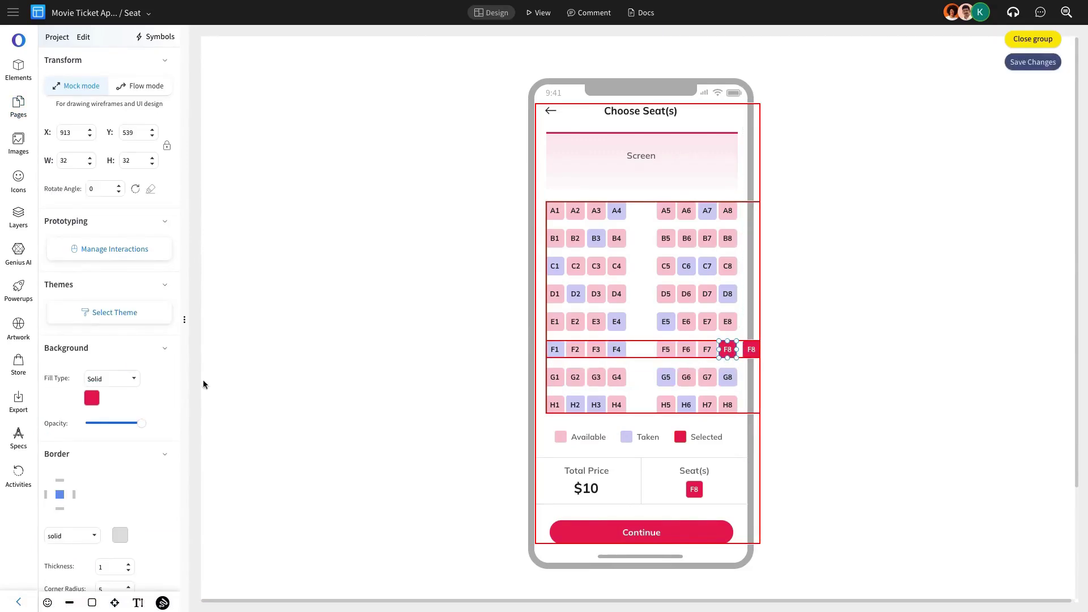
pyautogui.click(91, 397)
pyautogui.click(141, 437)
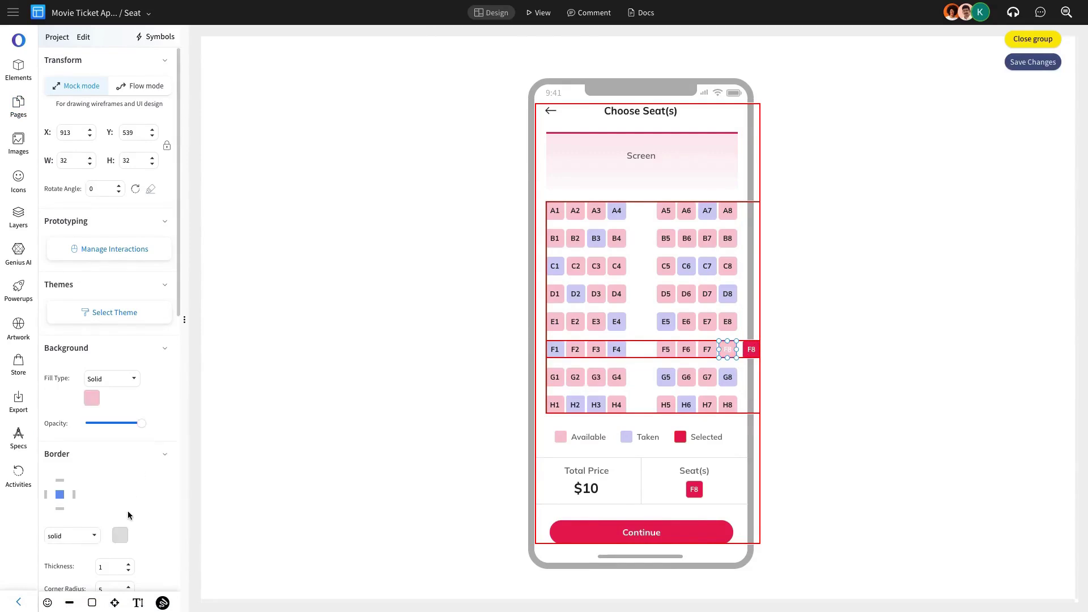
pyautogui.scroll(-8, 127, 511)
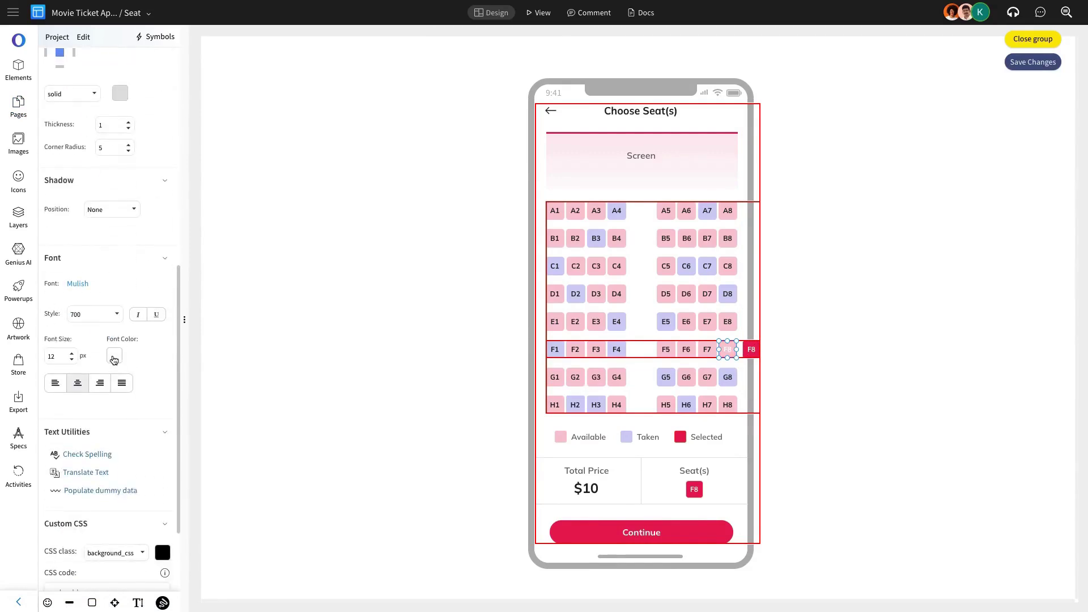
pyautogui.click(113, 357)
pyautogui.click(181, 460)
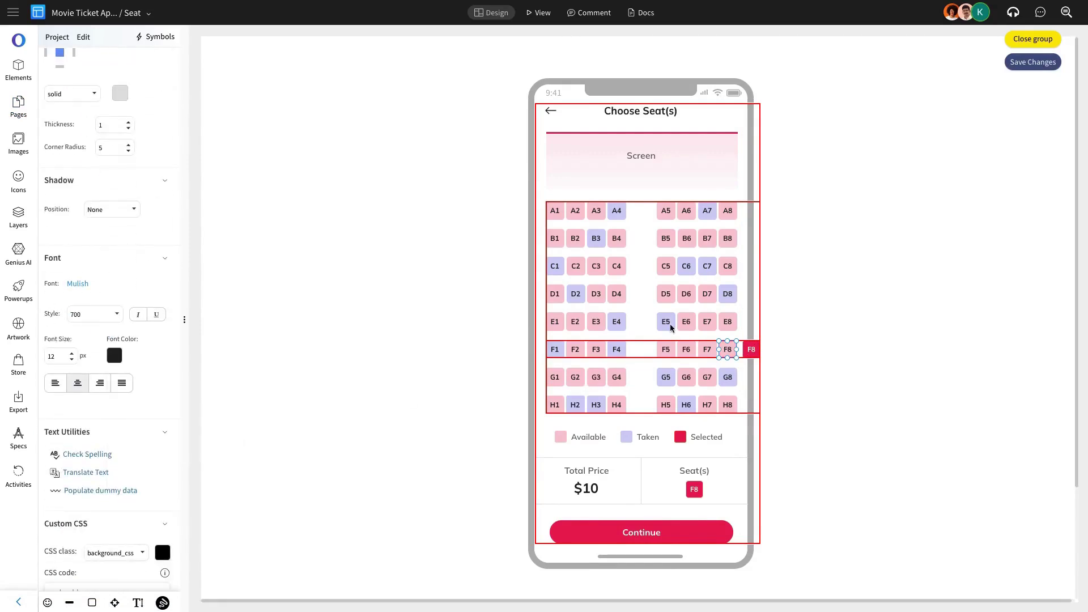
pyautogui.click(752, 353)
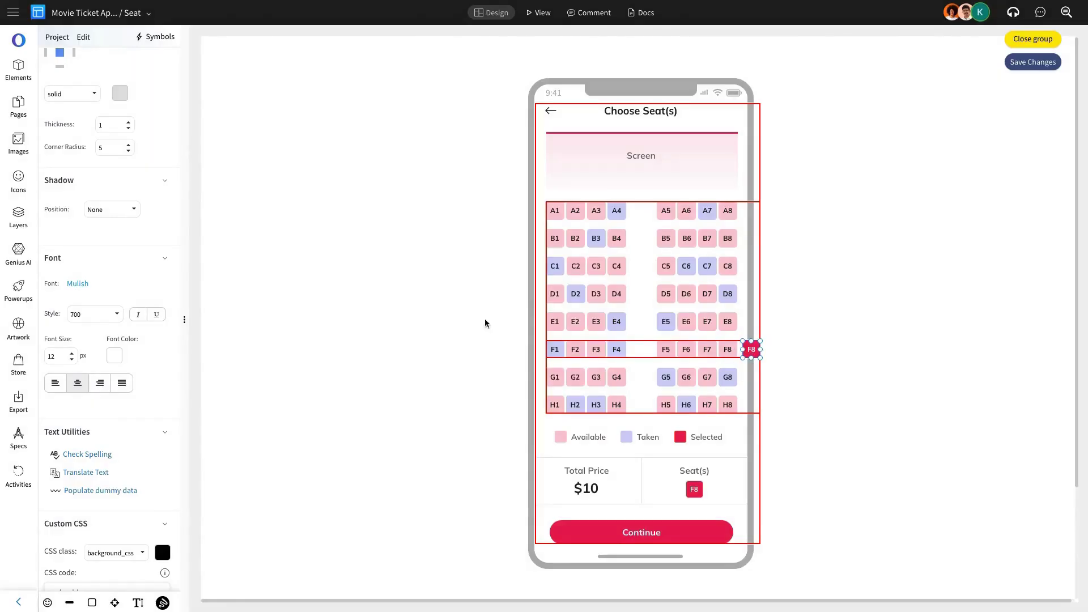
pyautogui.click(20, 214)
# Rename the red F8 copy's layer to 'F8 - select'
pyautogui.scroll(1, 1027, 91)
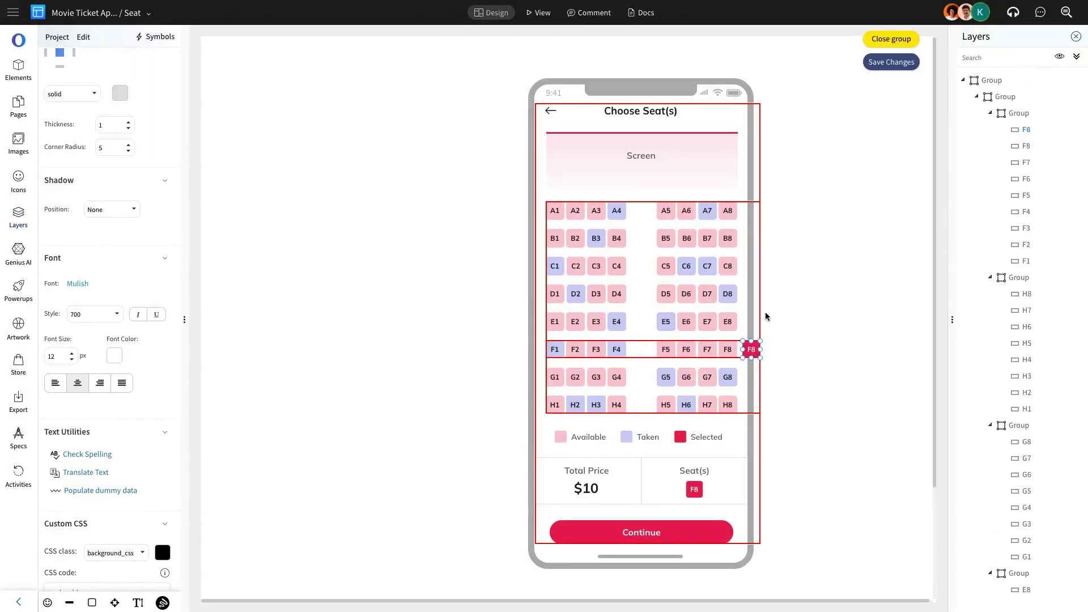
pyautogui.scroll(-1, 1033, 91)
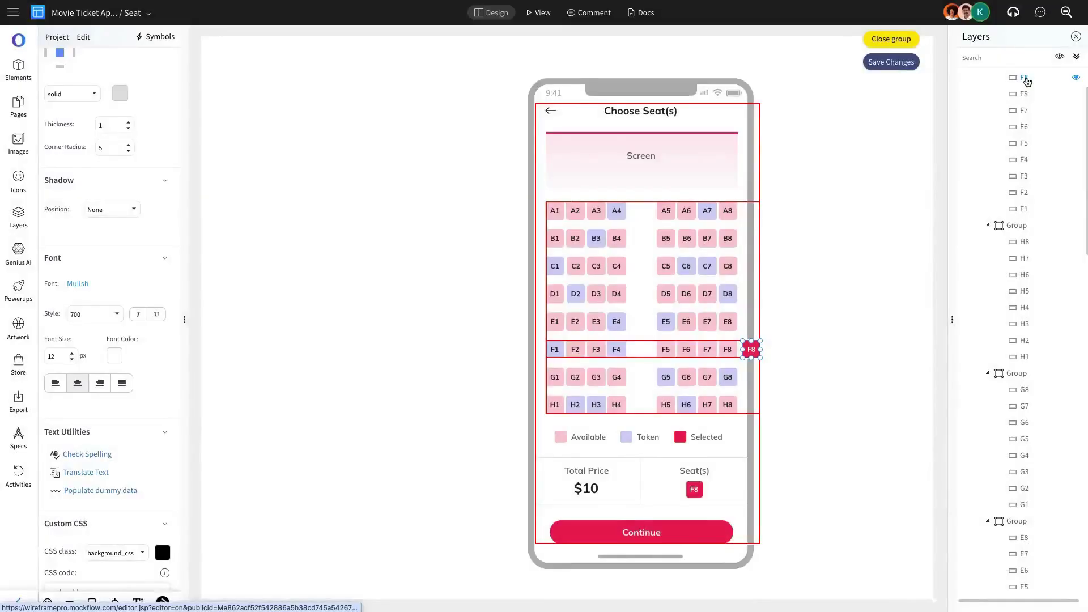
pyautogui.doubleClick(1028, 81)
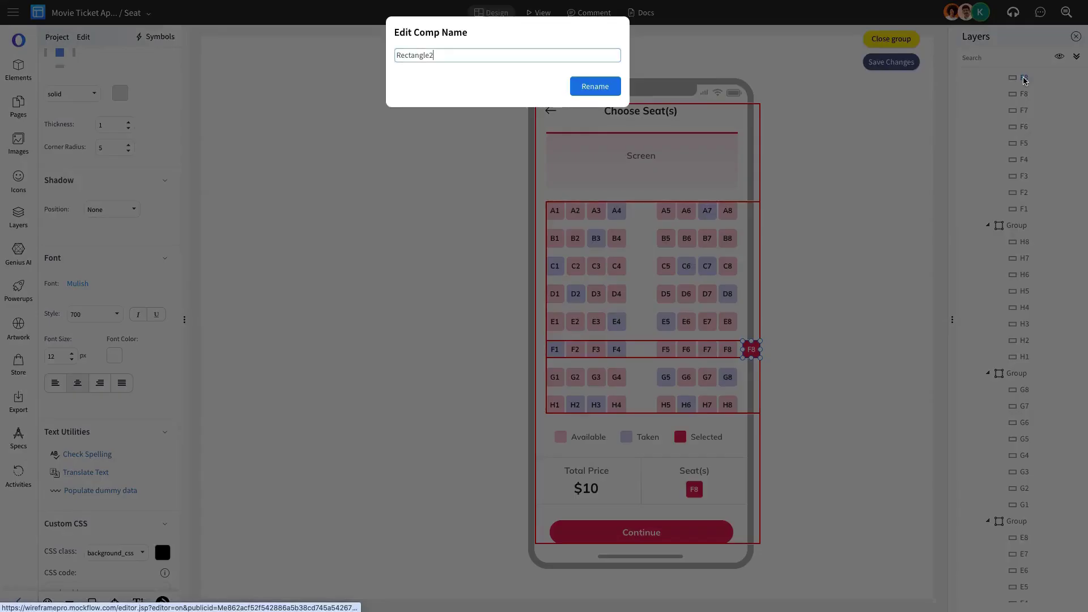
pyautogui.hotkey('ctrl', 'a')
pyautogui.write('F')
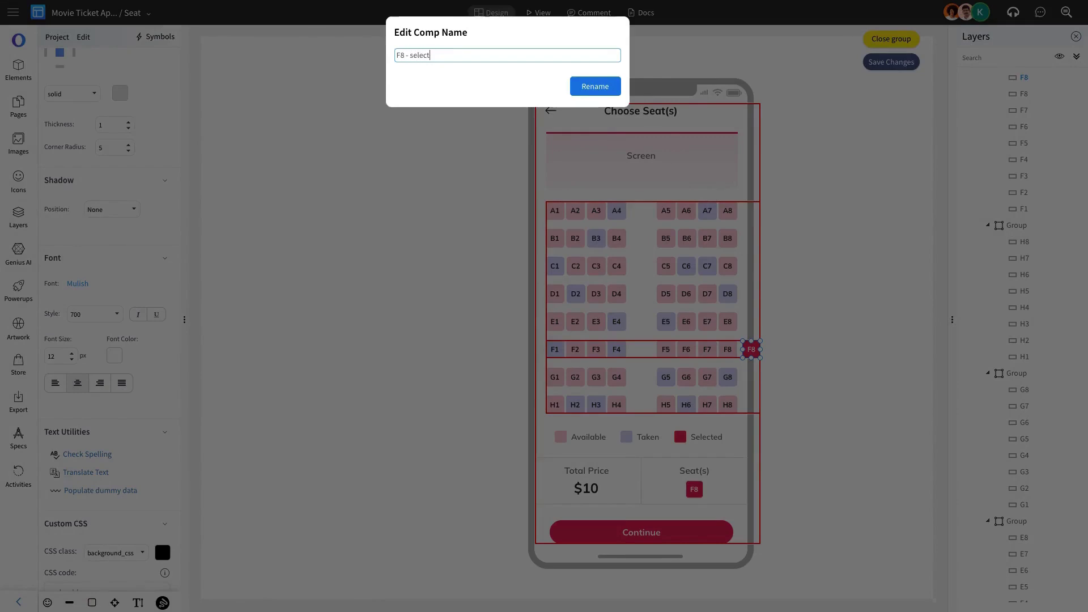
pyautogui.click(595, 86)
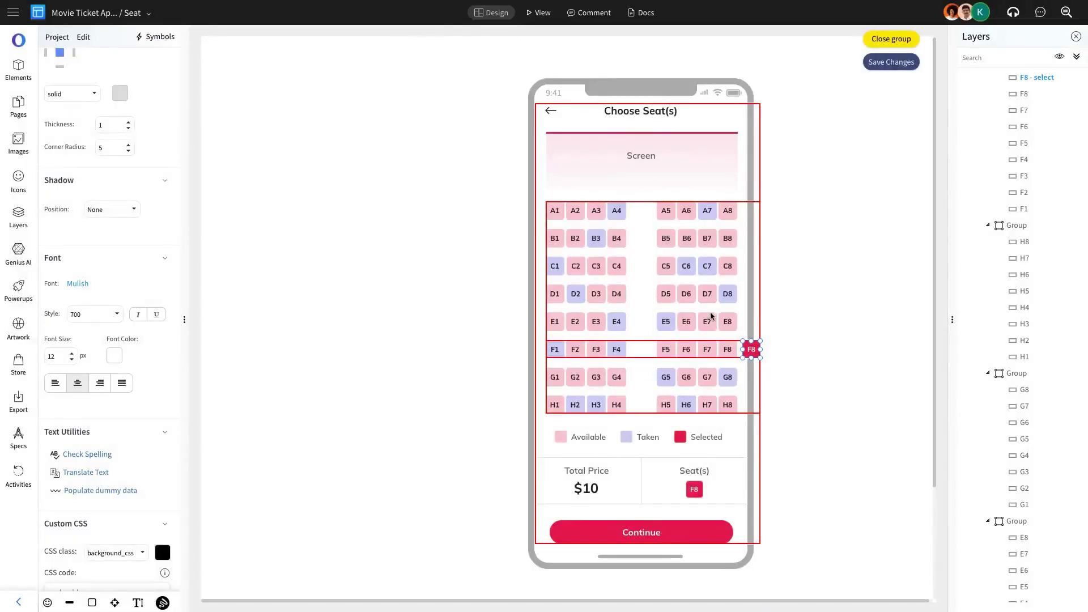
# Rename the F8 badge layer under Seat(s) from Rectangle2 to 'F8 - select 2'
pyautogui.scroll(-1, 735, 384)
pyautogui.click(696, 482)
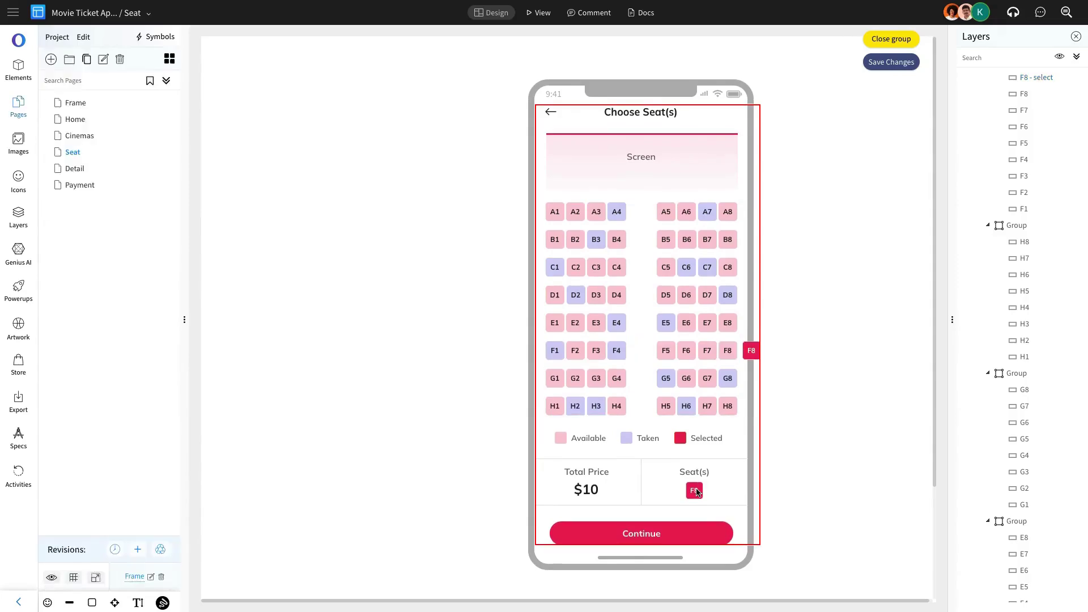
pyautogui.doubleClick(1009, 198)
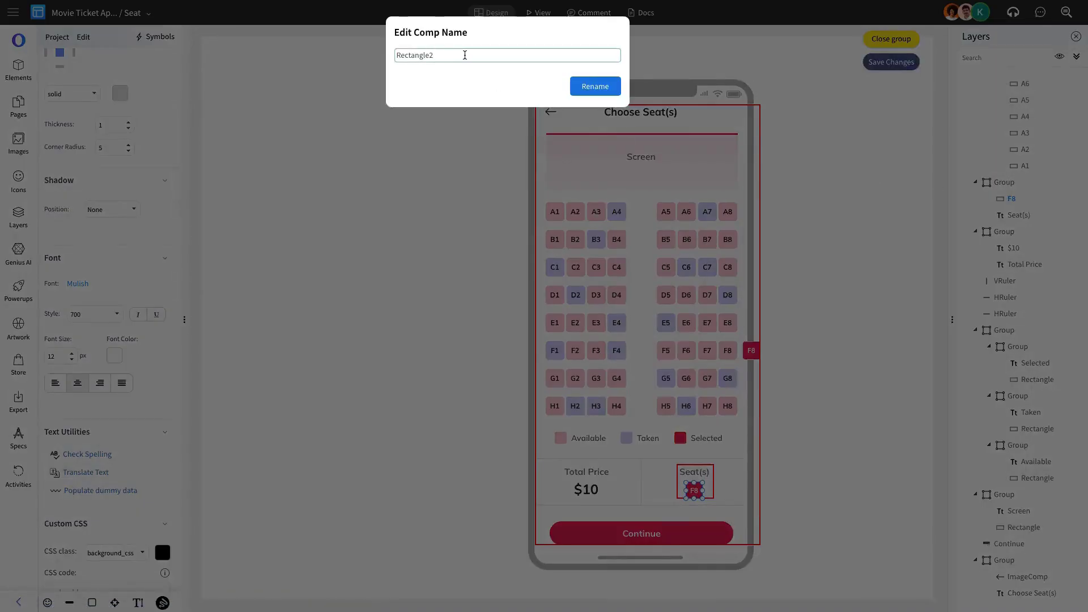
pyautogui.doubleClick(465, 55)
pyautogui.write('F8 - select 2')
pyautogui.press('Return')
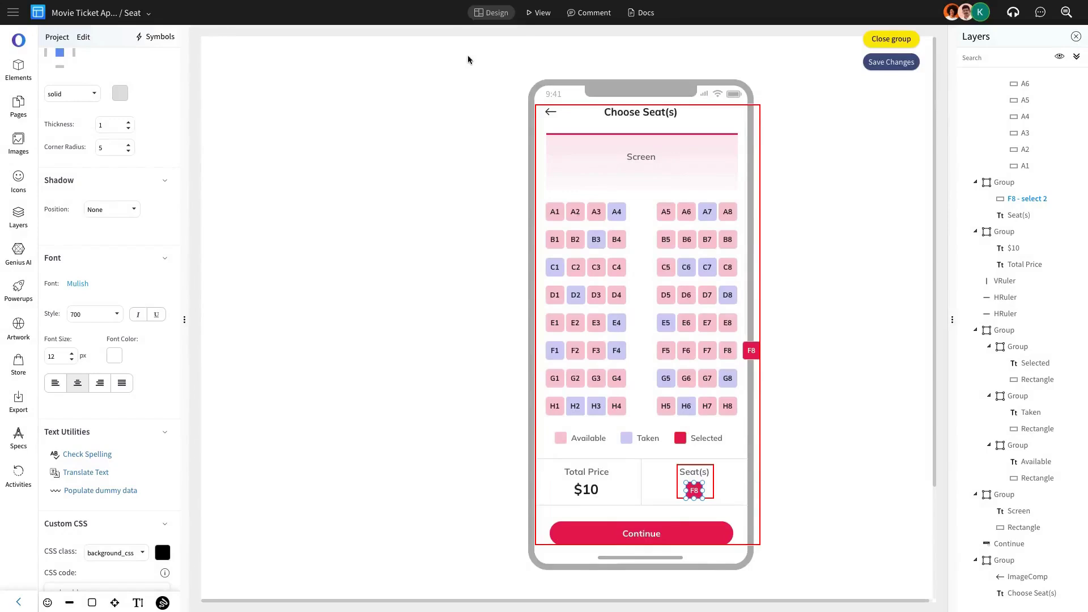
# Give pink seat F8 an on-click Replace Component action swapping in 'F8 - select'
pyautogui.click(730, 355)
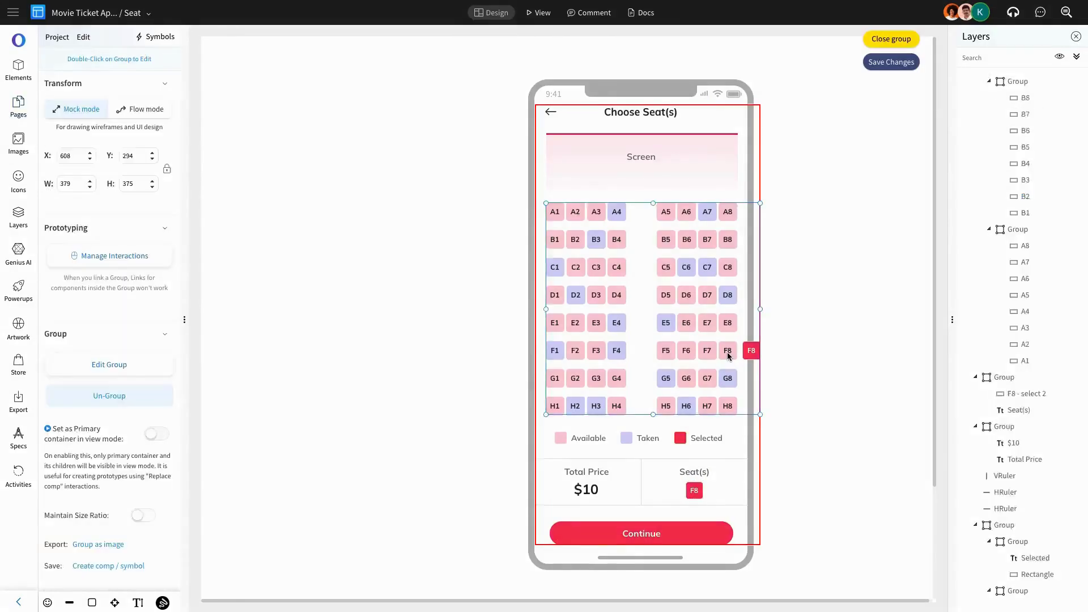
pyautogui.doubleClick(730, 356)
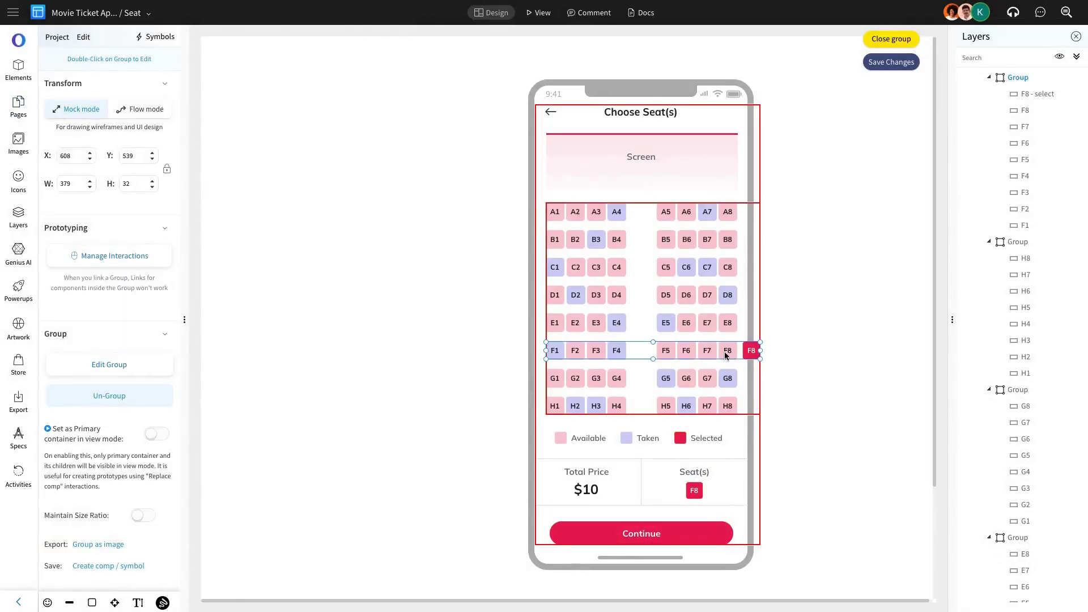
pyautogui.doubleClick(730, 356)
pyautogui.scroll(3, 138, 222)
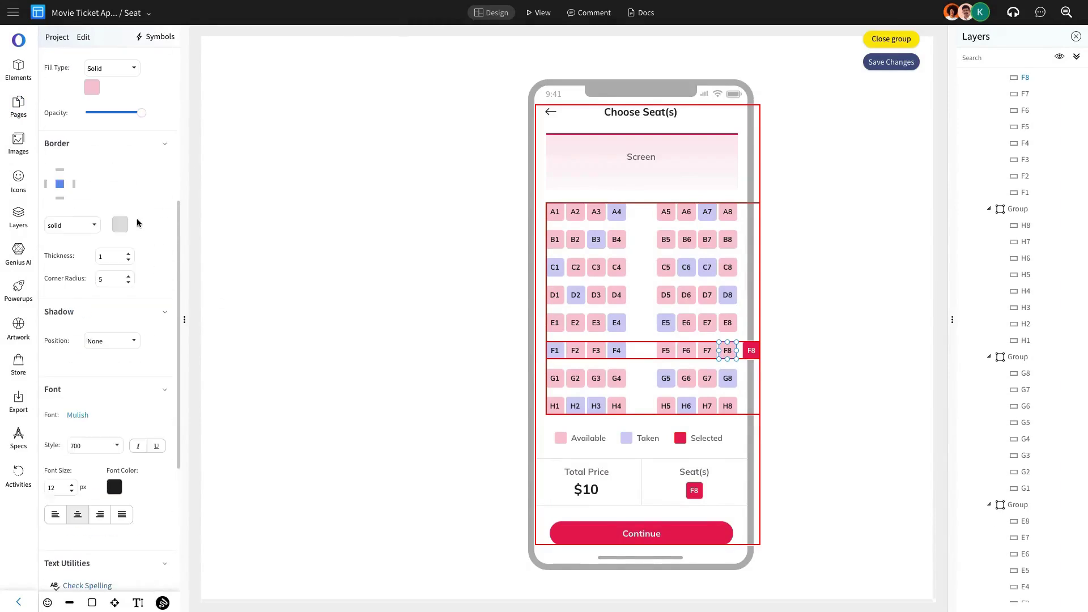
pyautogui.scroll(5, 138, 223)
pyautogui.click(114, 186)
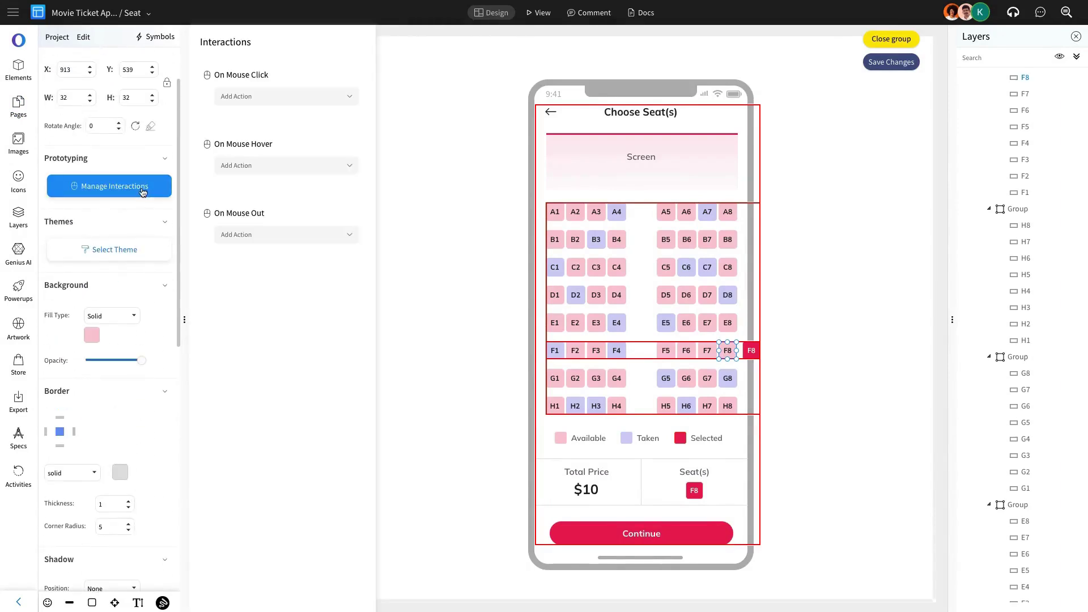
pyautogui.click(277, 102)
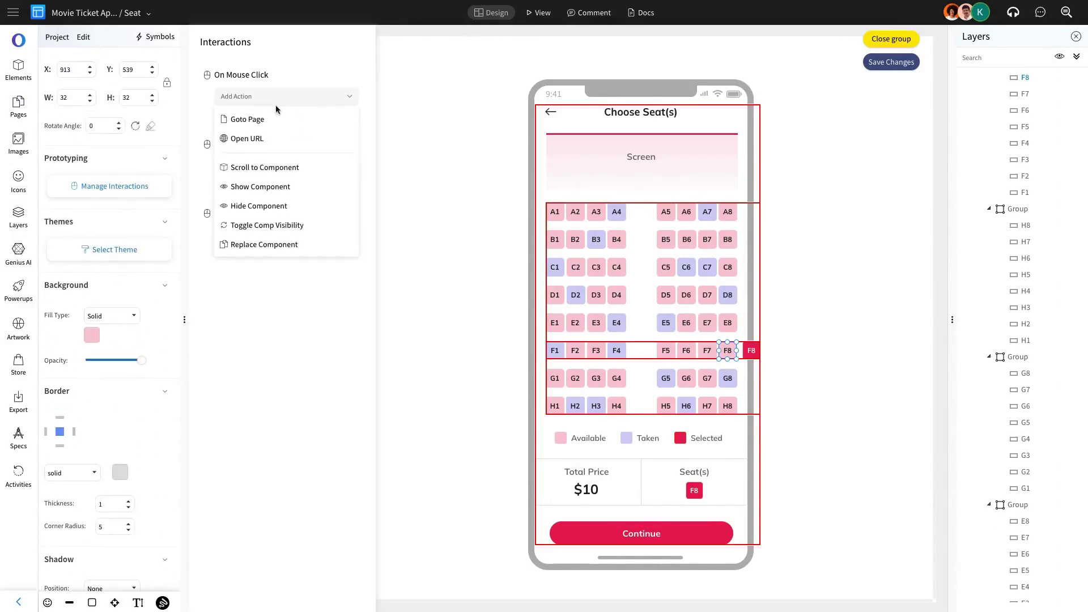
pyautogui.click(264, 244)
pyautogui.click(314, 100)
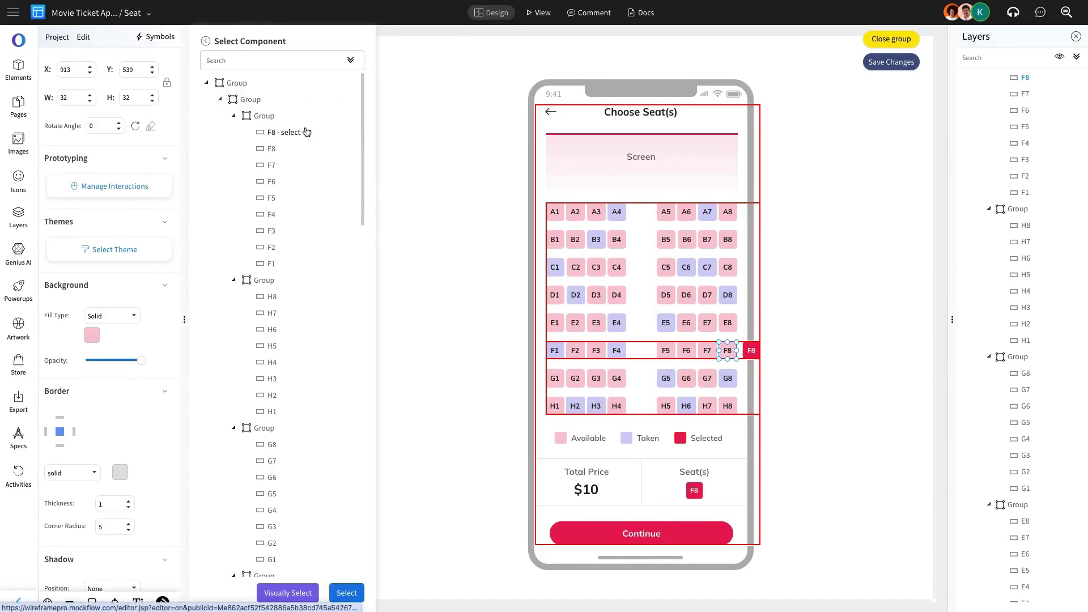
pyautogui.click(272, 150)
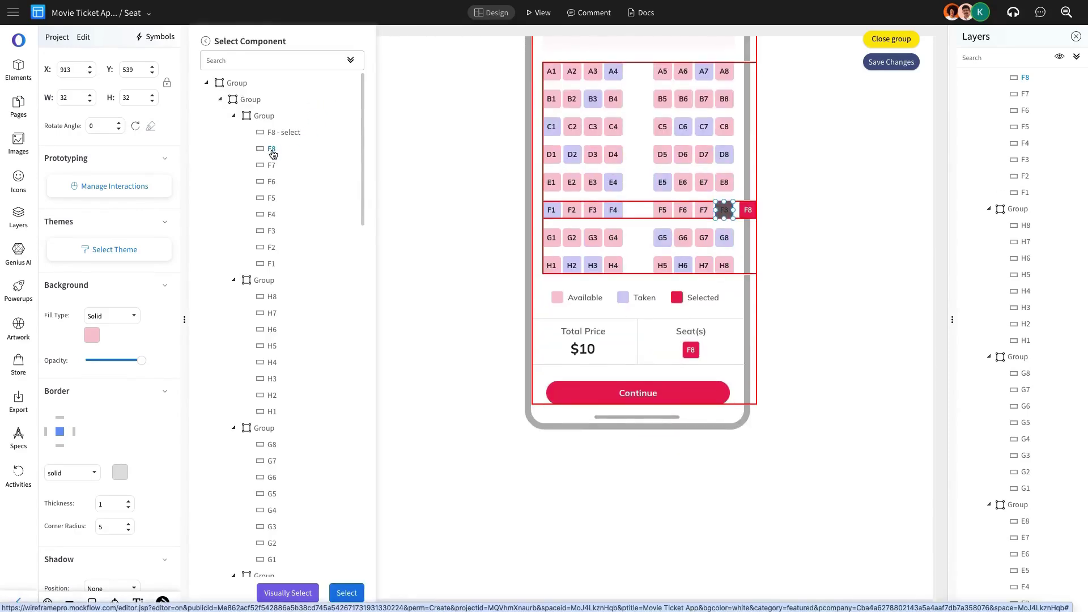
pyautogui.click(346, 592)
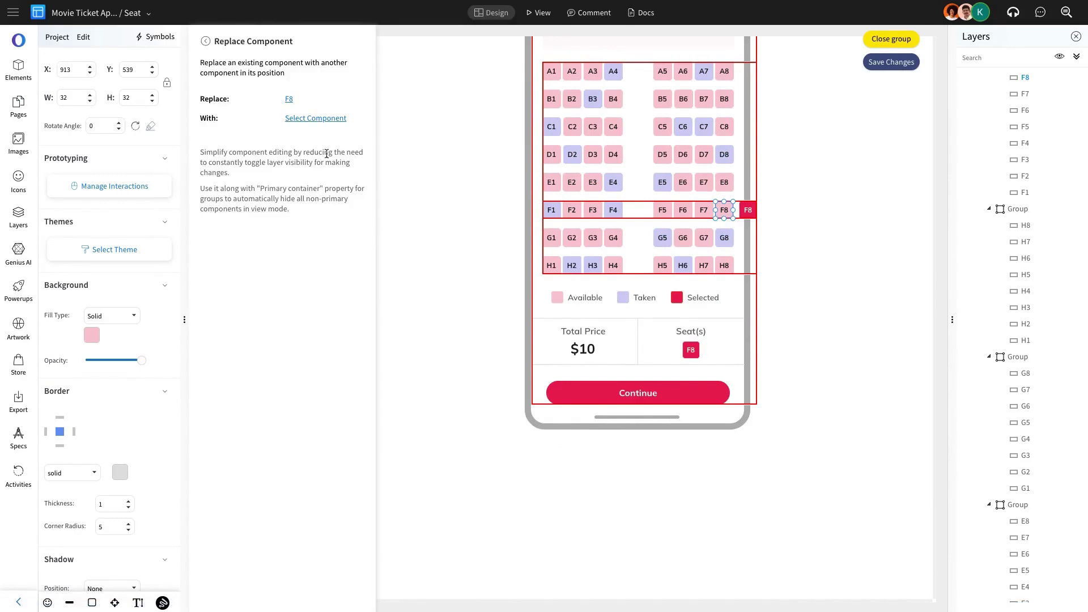
pyautogui.click(316, 117)
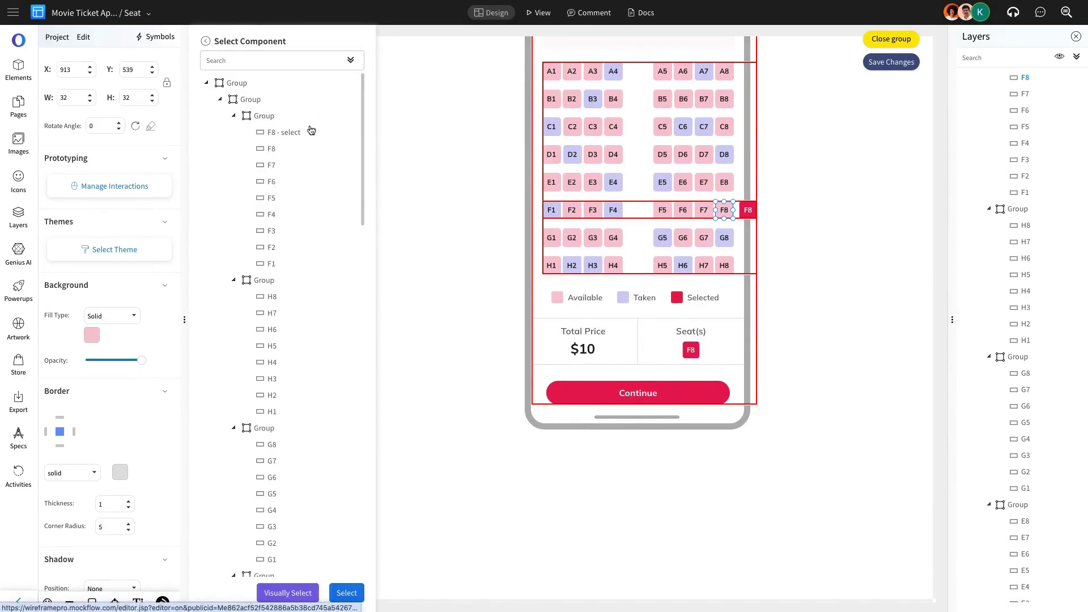
pyautogui.click(346, 592)
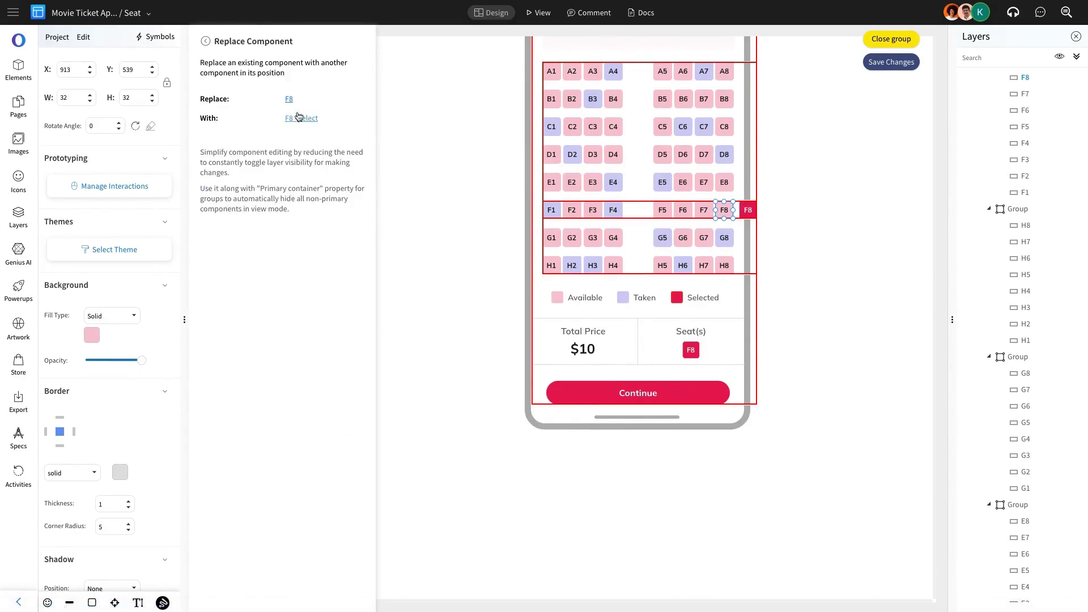
pyautogui.click(206, 42)
# Add a Show Component click action revealing 'F8 - select 2', then close the seat group
pyautogui.click(279, 95)
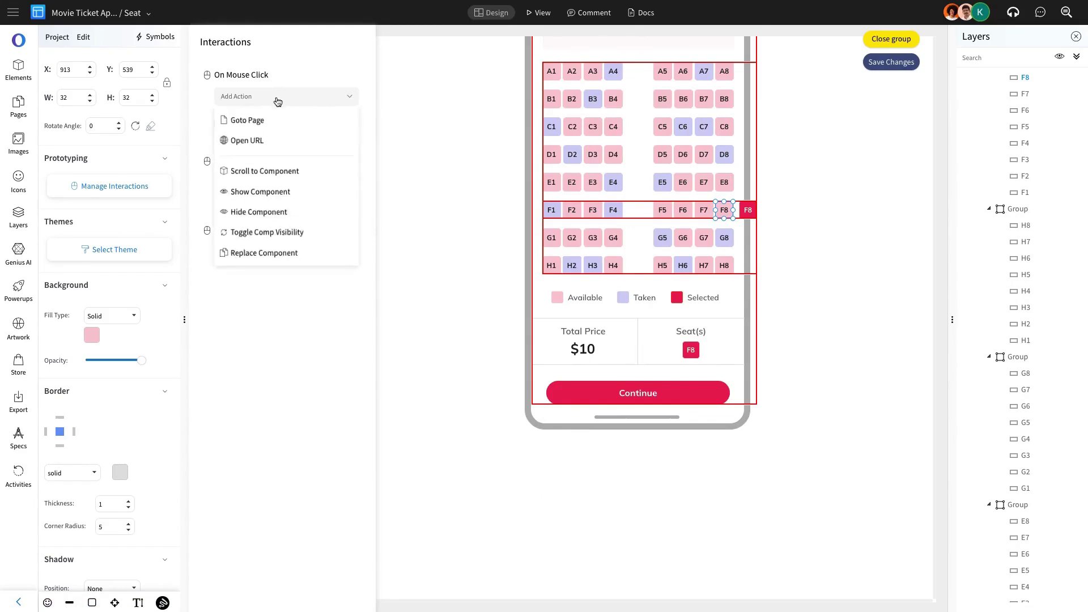
pyautogui.click(269, 194)
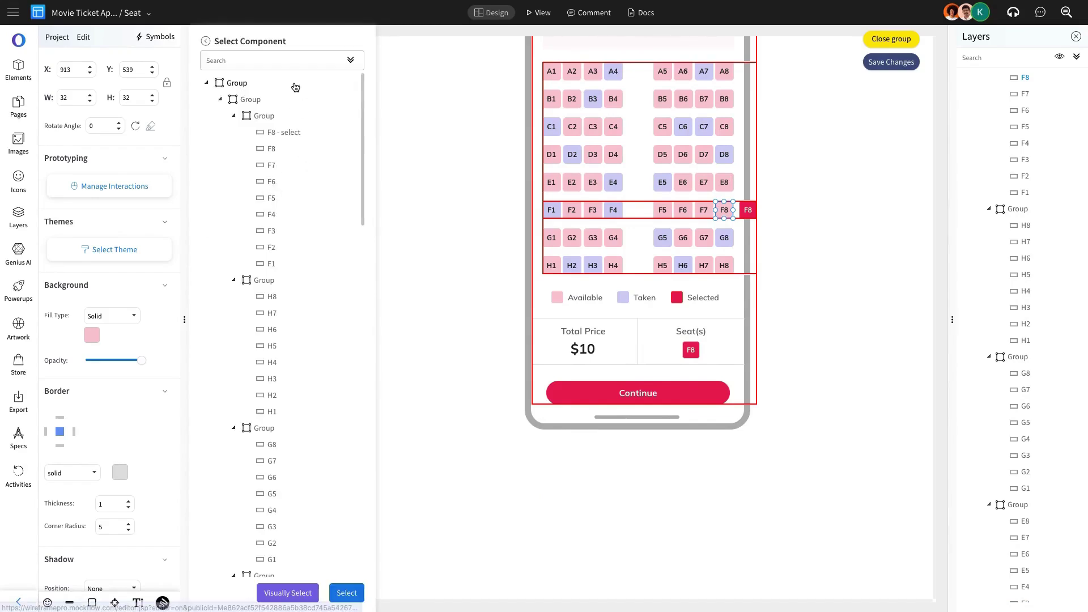
pyautogui.click(297, 60)
pyautogui.write('f8')
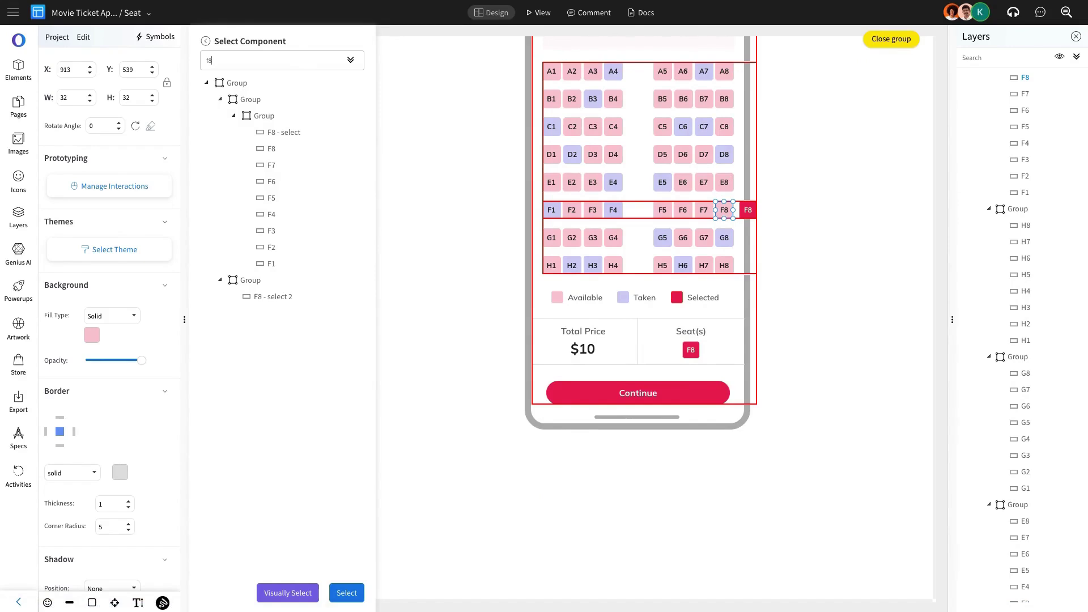
pyautogui.click(278, 181)
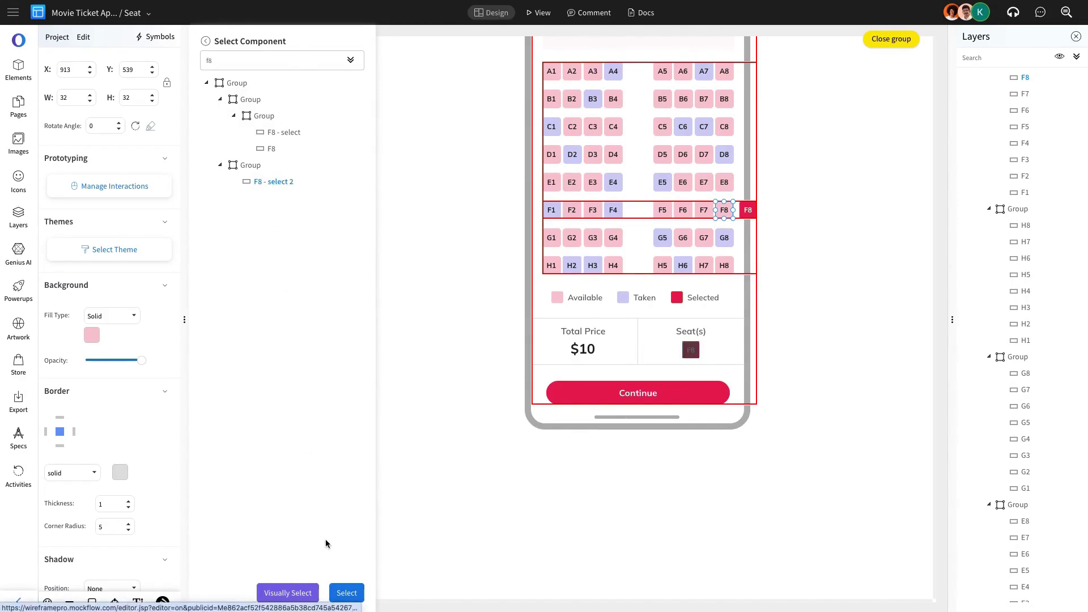
pyautogui.click(344, 590)
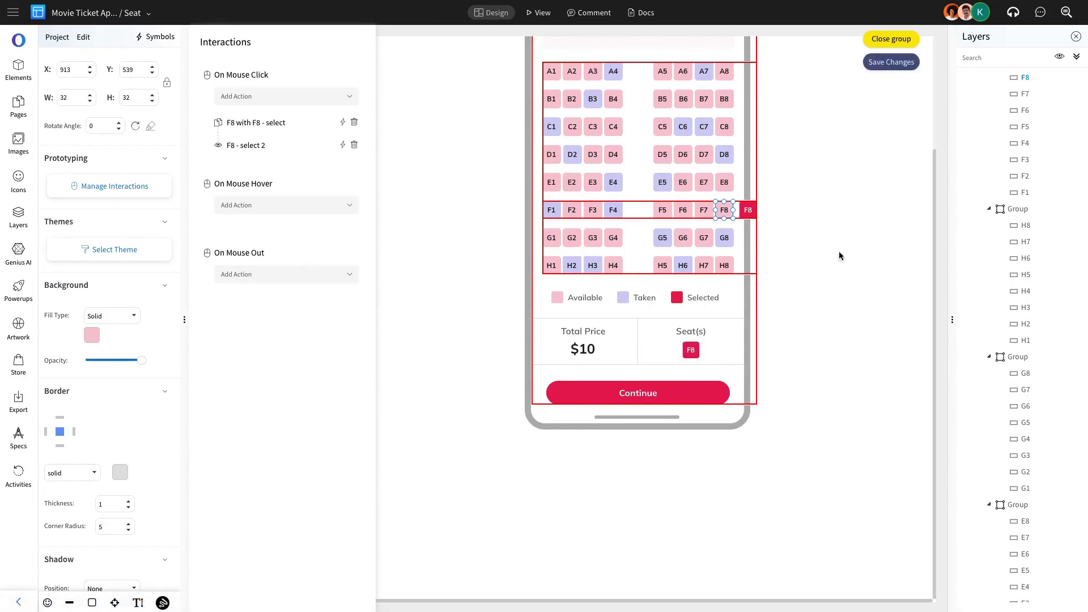
pyautogui.click(891, 38)
# Hide the 'F8 - select' red seat and the 'F8 - select 2' badge in Layers
pyautogui.doubleClick(748, 282)
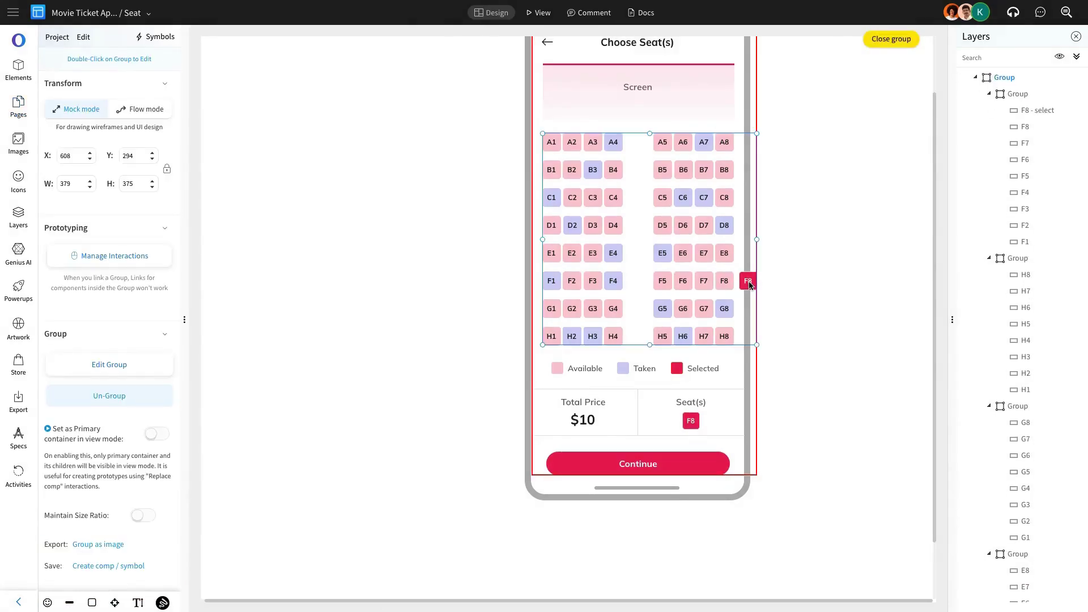
pyautogui.doubleClick(747, 283)
pyautogui.click(749, 285)
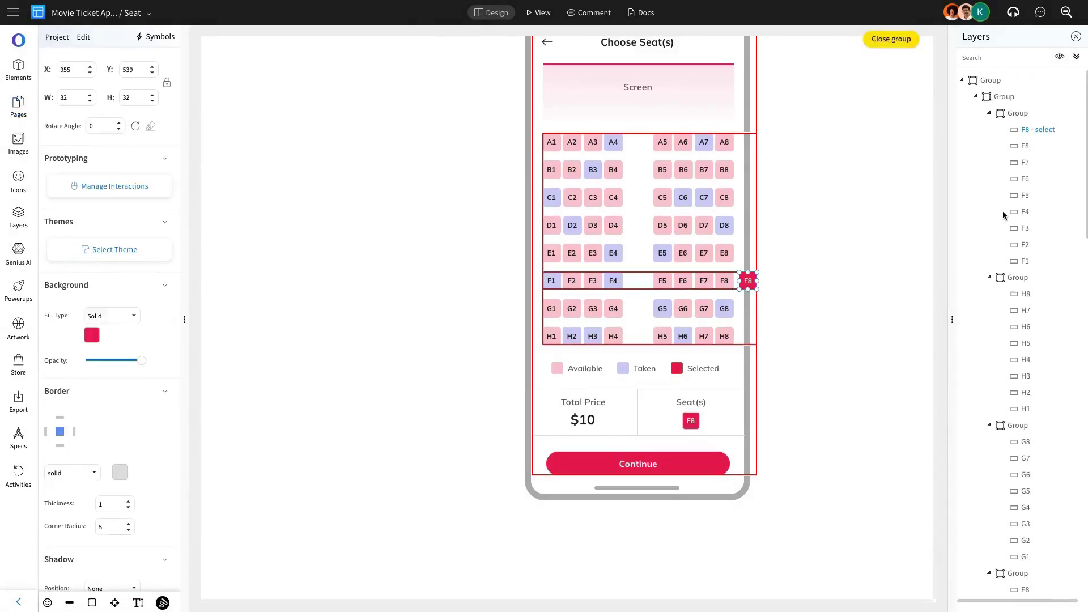
pyautogui.click(1078, 132)
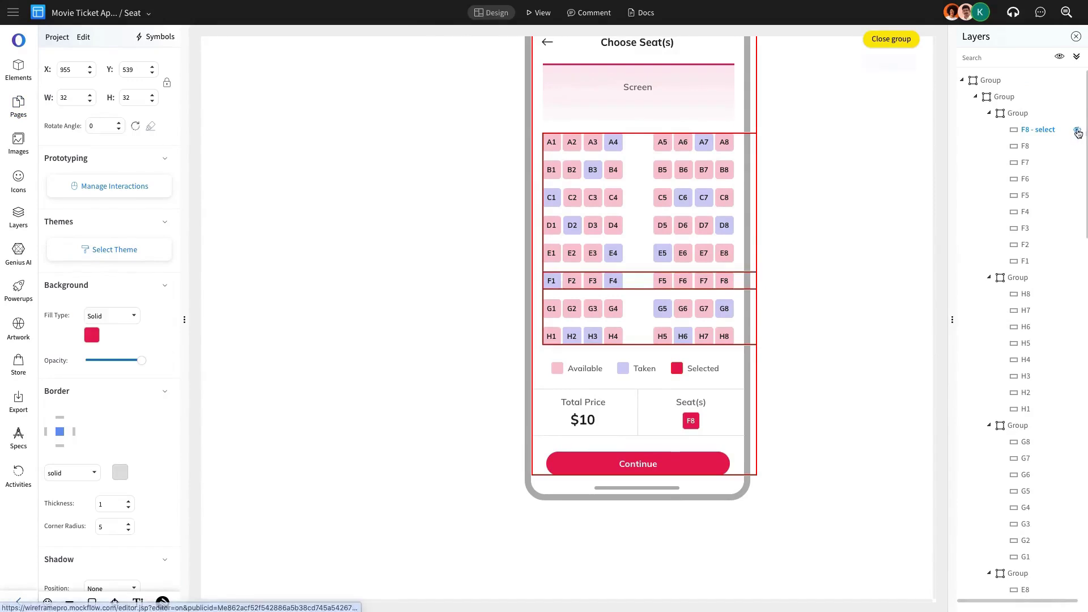
pyautogui.doubleClick(691, 422)
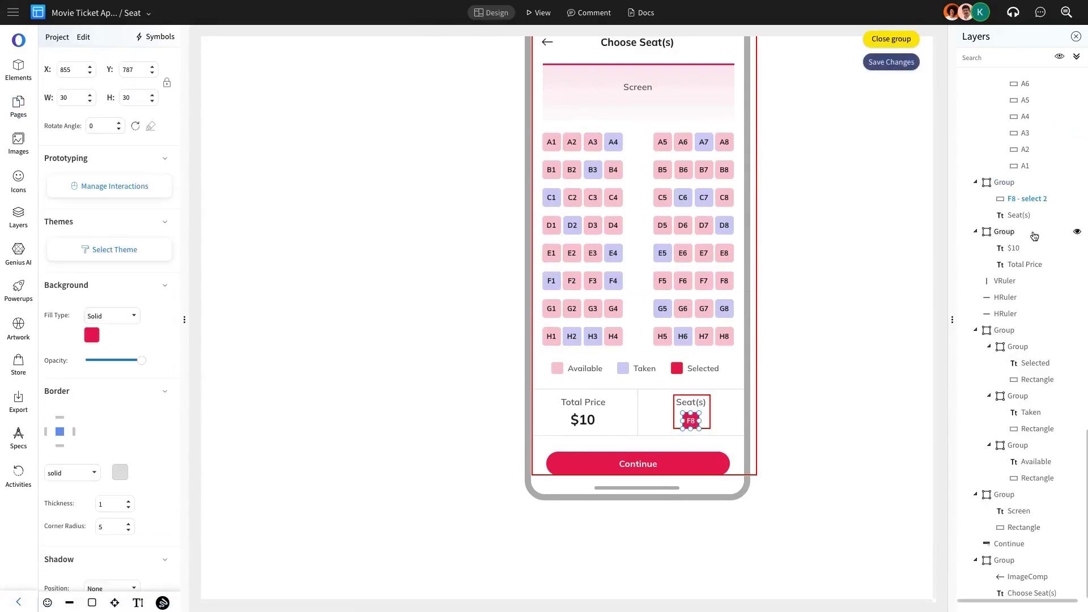
pyautogui.click(1078, 203)
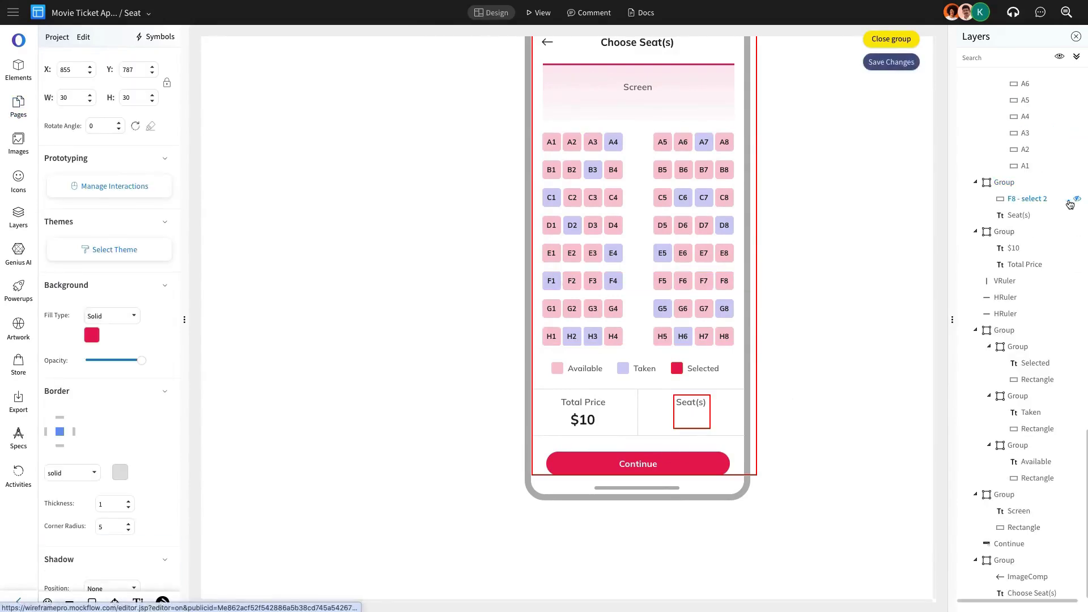
pyautogui.click(1075, 36)
pyautogui.click(1017, 60)
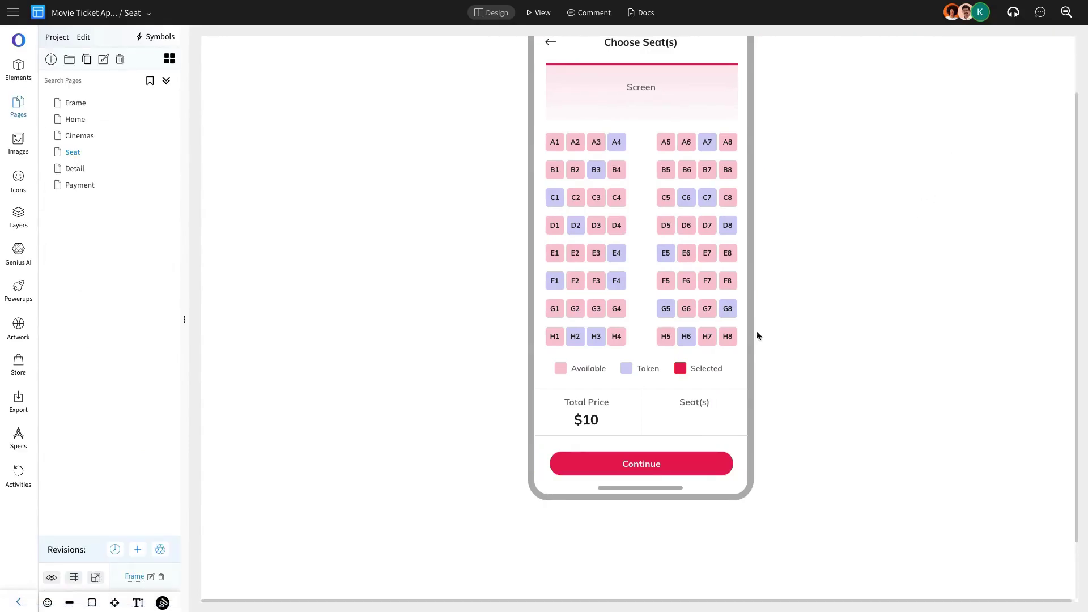
# Check the hidden F8 badge in the Seat(s) group, then close the group
pyautogui.doubleClick(694, 419)
pyautogui.click(1080, 37)
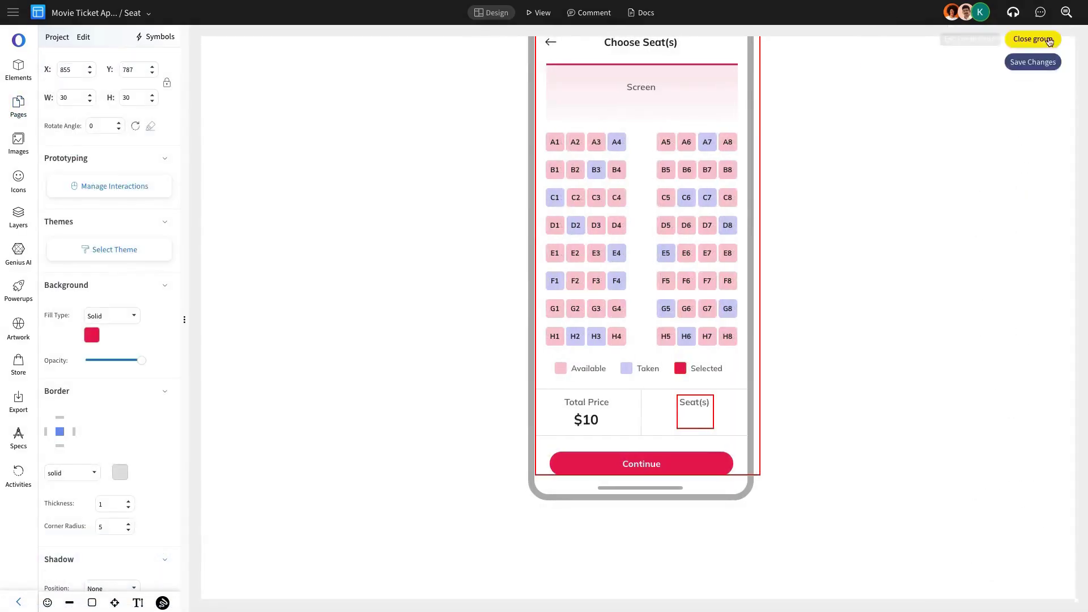
pyautogui.click(1048, 39)
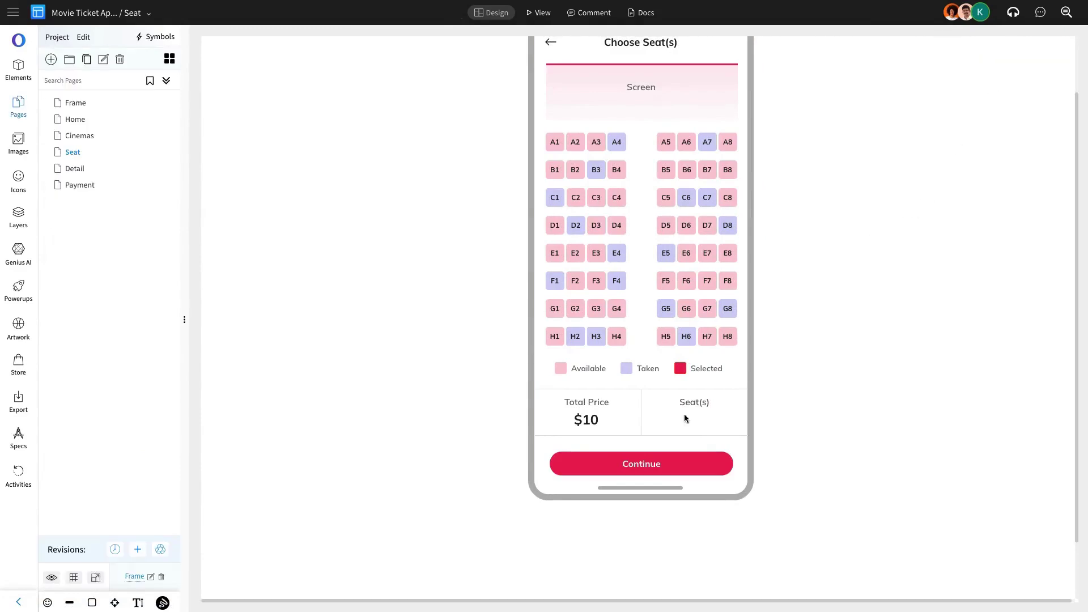
# Link the Seat page's Continue button to the Detail page on click
pyautogui.doubleClick(658, 468)
pyautogui.click(115, 272)
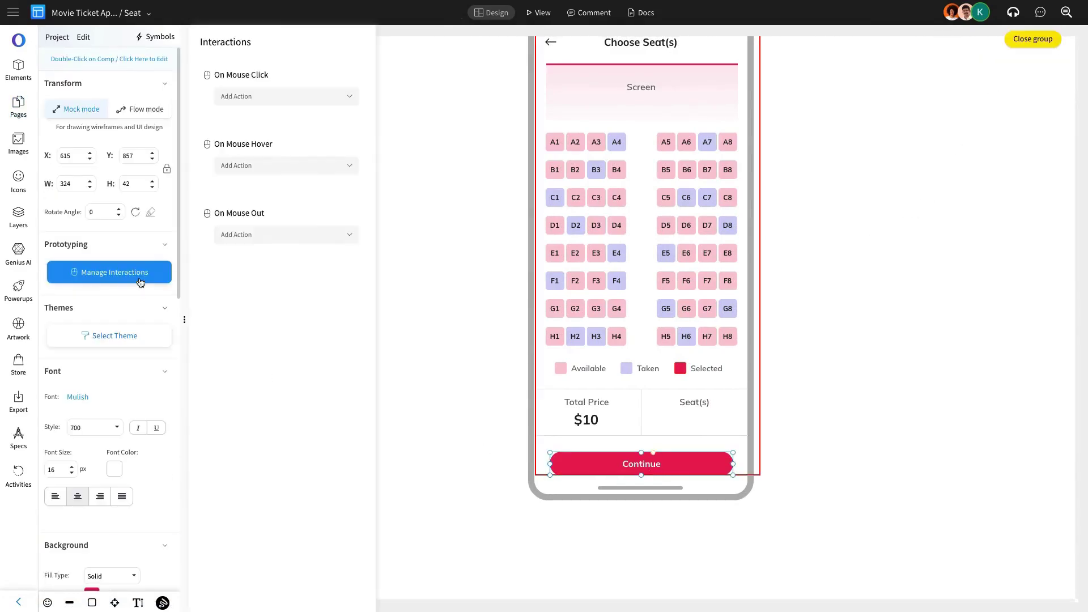
pyautogui.click(290, 100)
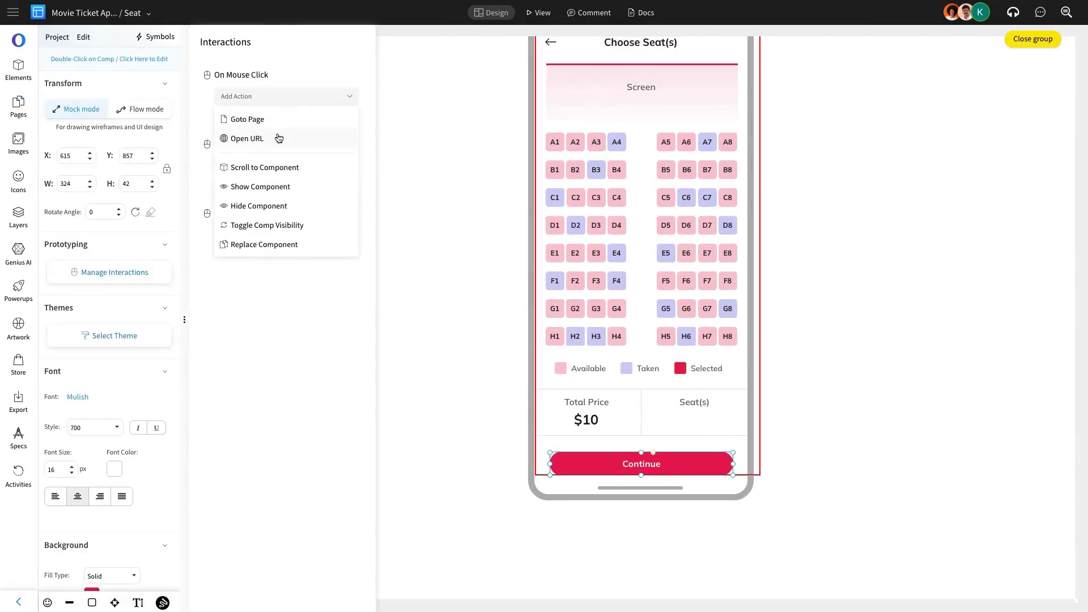
pyautogui.click(278, 124)
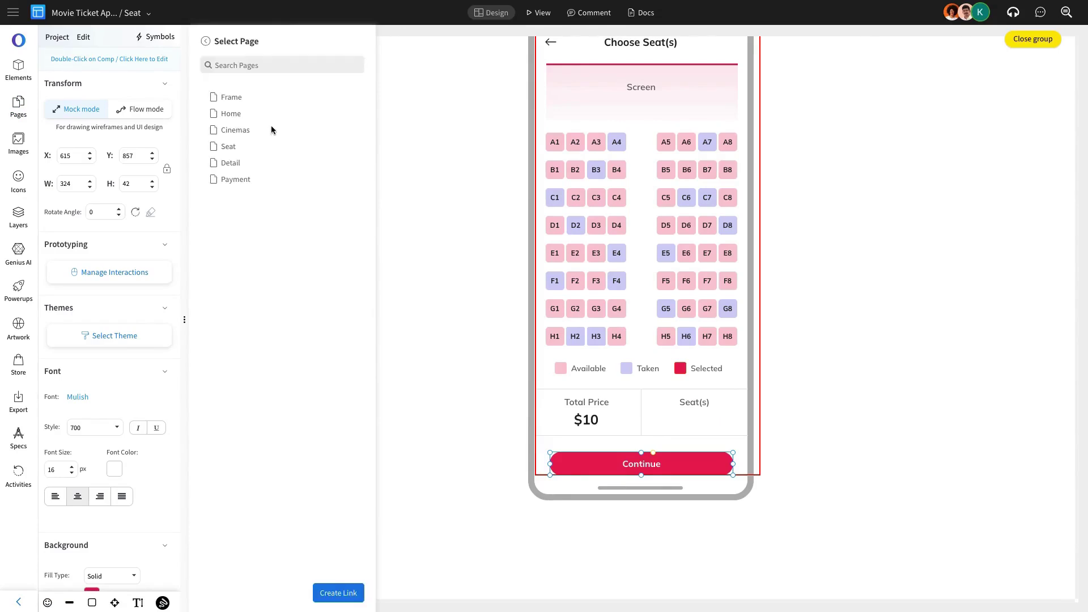
pyautogui.click(237, 166)
pyautogui.click(338, 593)
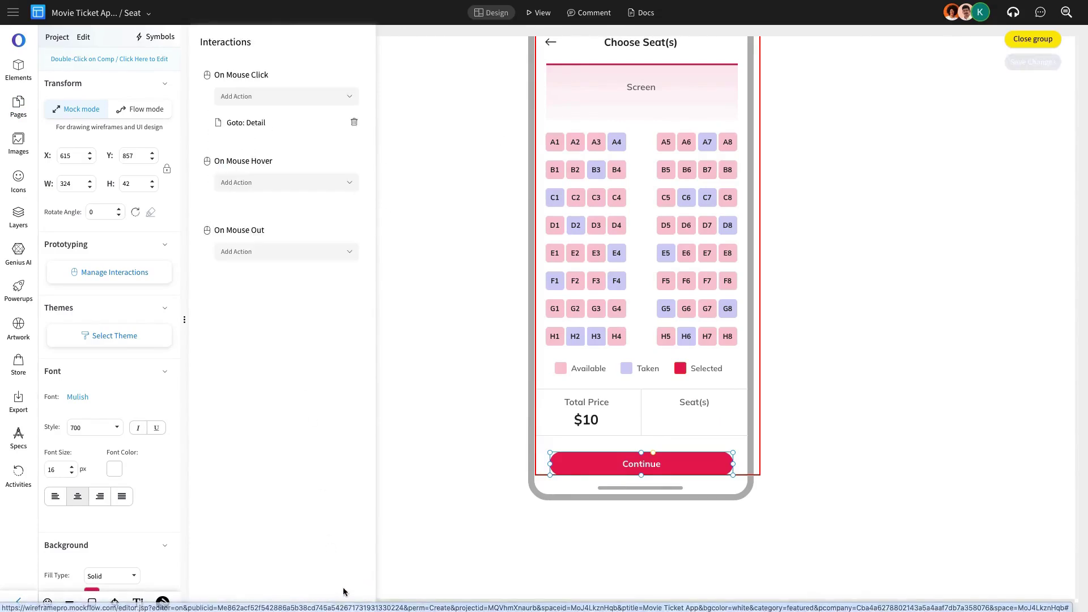
pyautogui.click(417, 277)
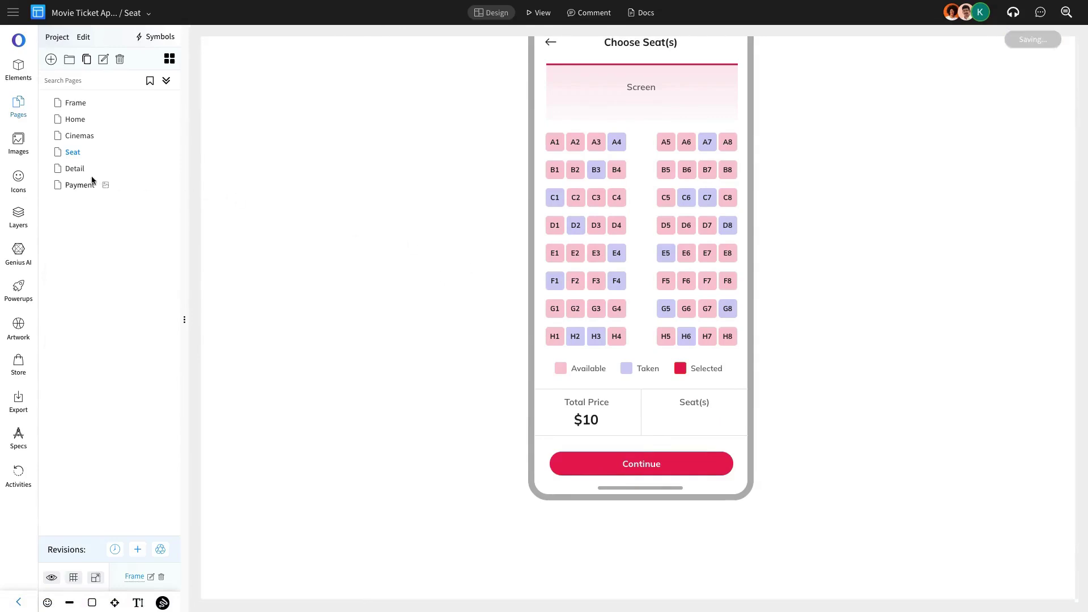
# Link Detail's Continue to Payment button to the Payment page; move the Tickets Successfully Booked popup beside the phone
pyautogui.click(75, 168)
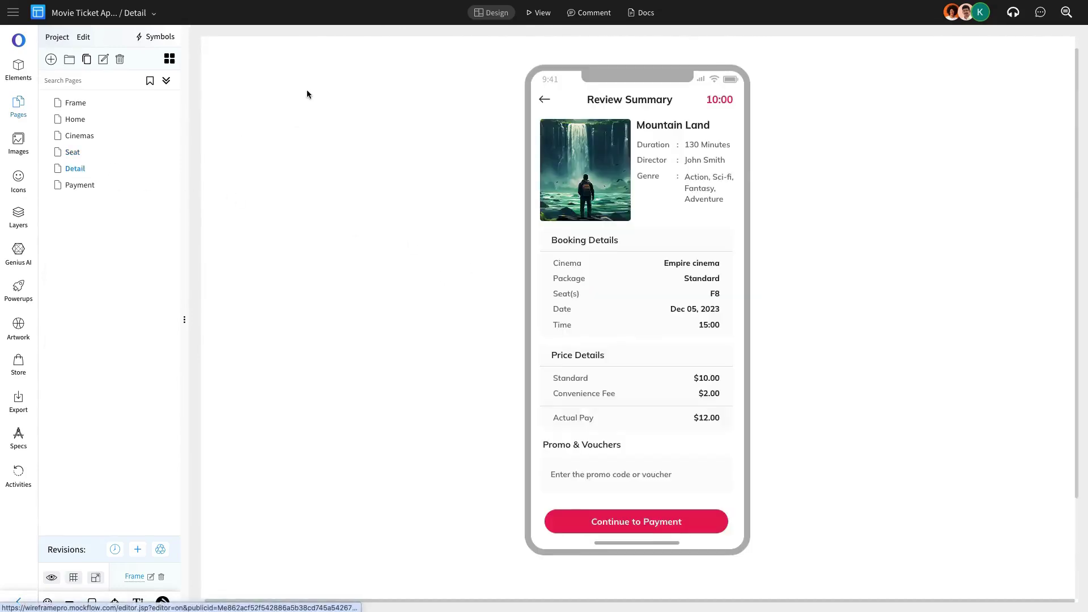
pyautogui.doubleClick(623, 520)
pyautogui.click(139, 267)
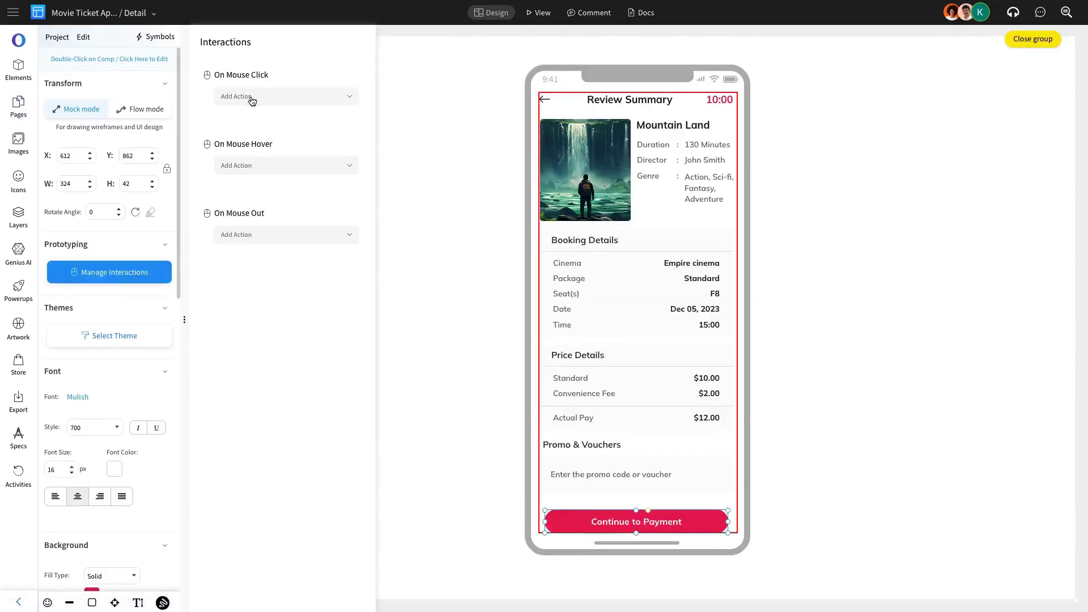
pyautogui.click(260, 97)
pyautogui.click(269, 120)
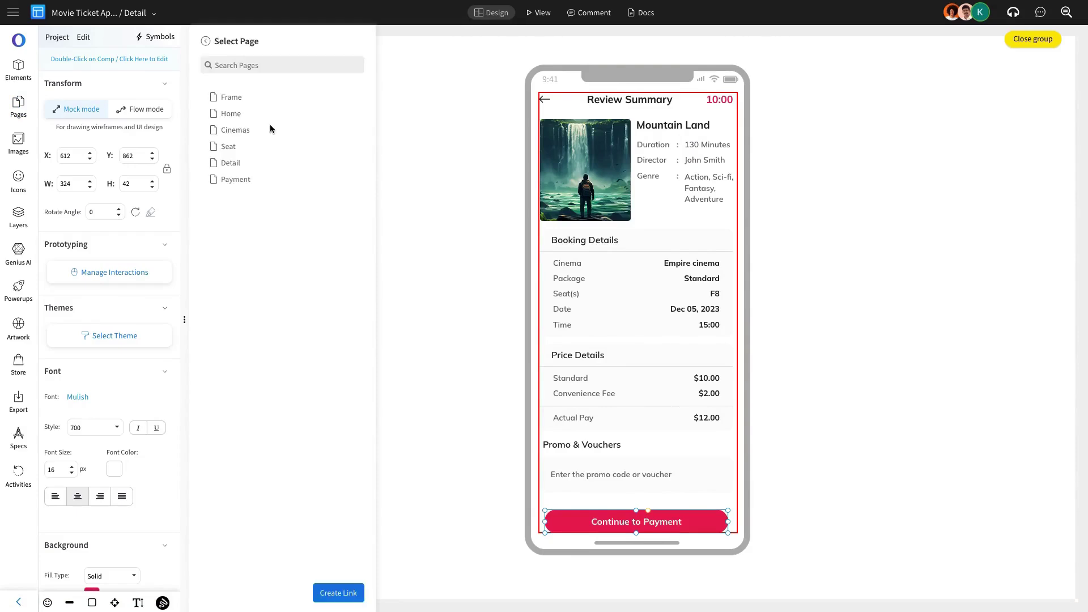
pyautogui.click(240, 180)
pyautogui.click(348, 591)
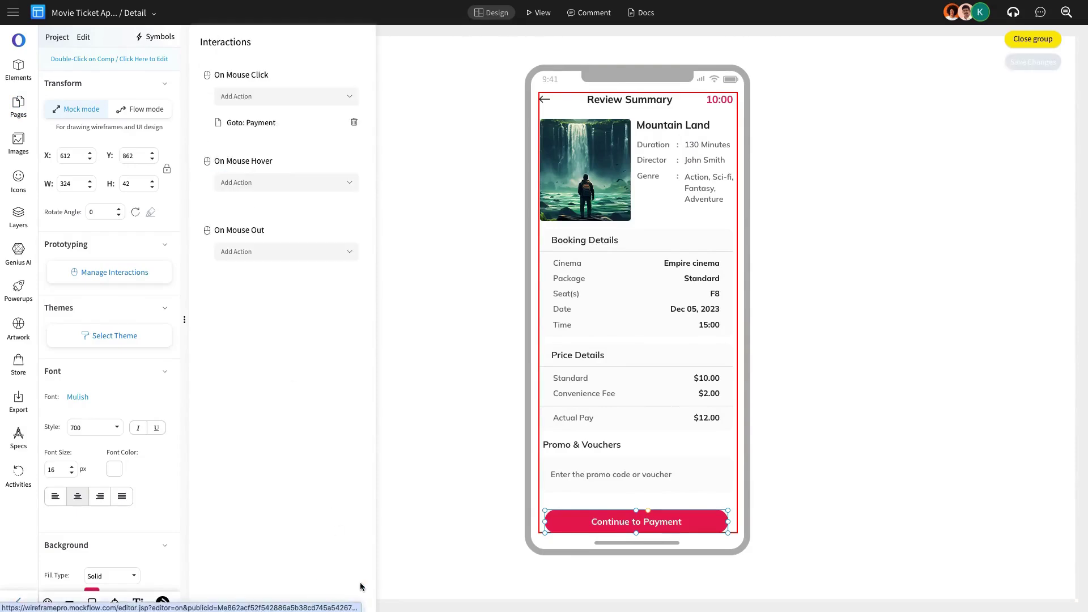
pyautogui.click(436, 312)
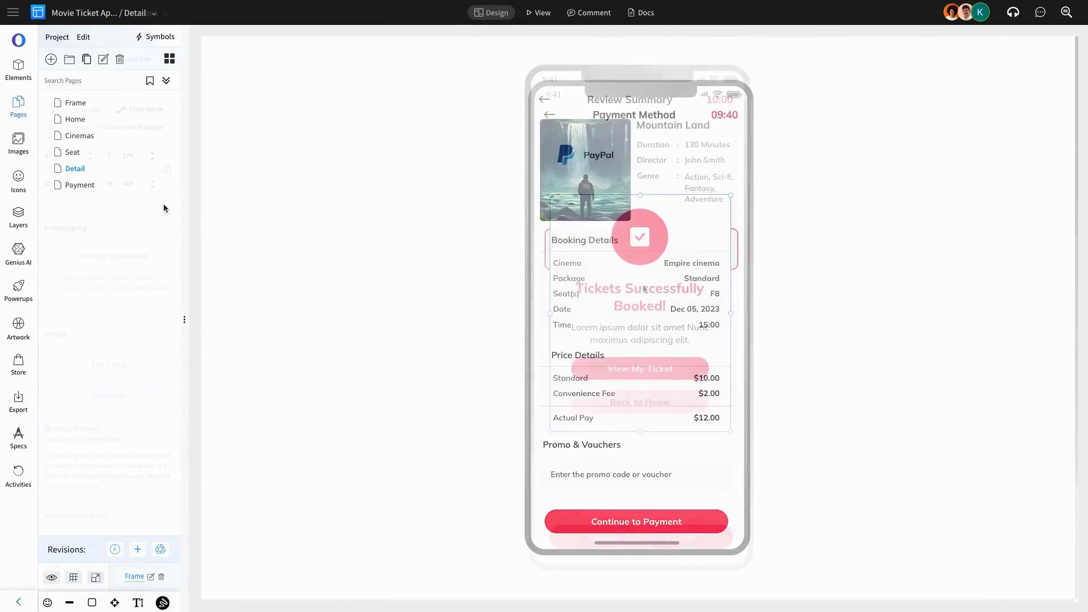
pyautogui.moveTo(637, 196); pyautogui.dragTo(869, 195)
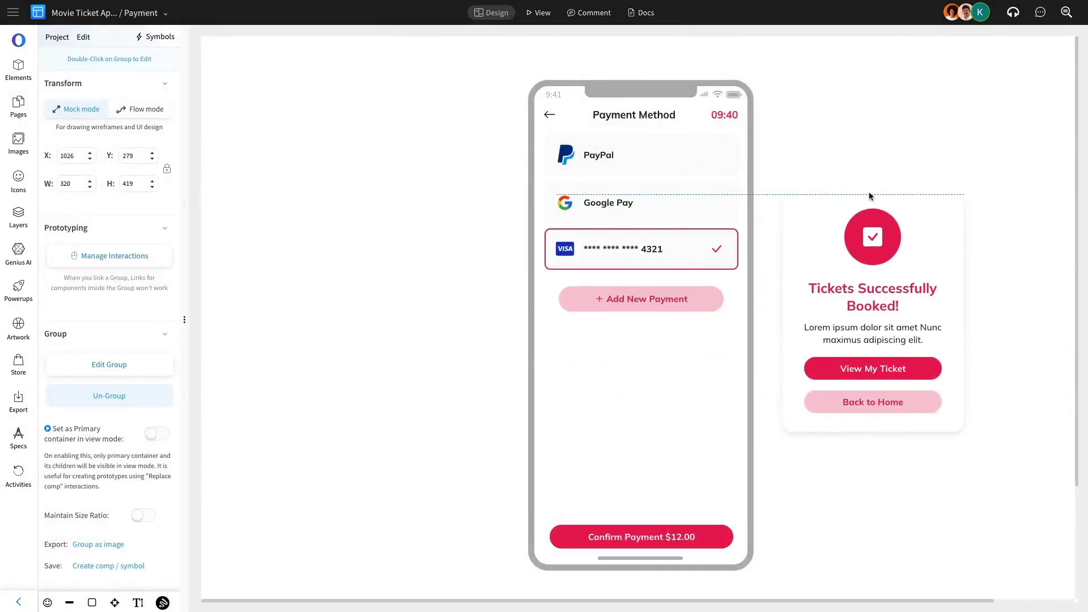
# Draw a rectangle across the Payment screen and set its height to 844
pyautogui.click(834, 151)
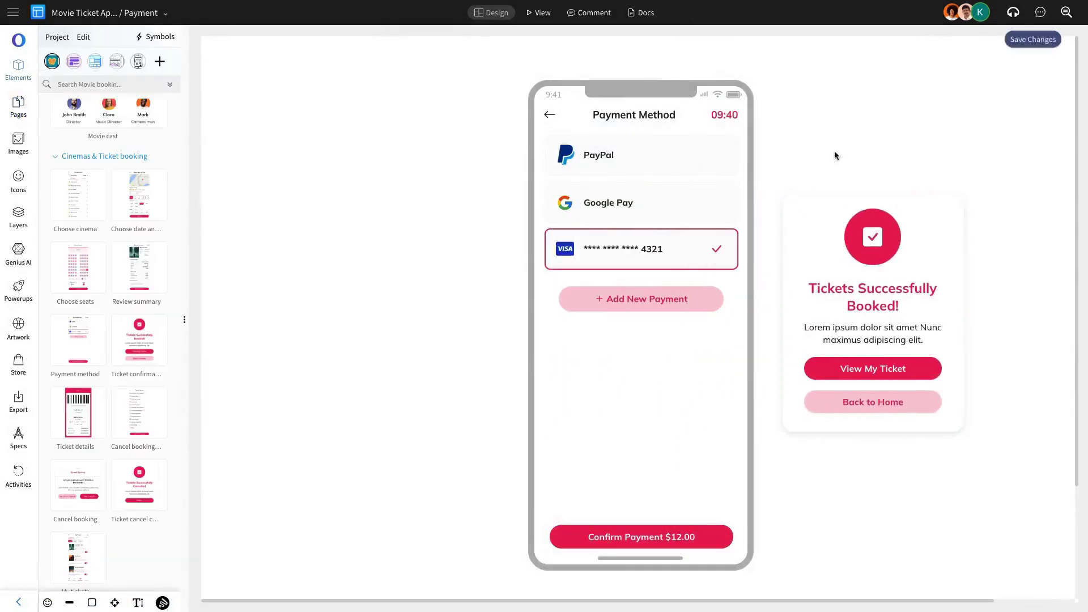
pyautogui.click(74, 62)
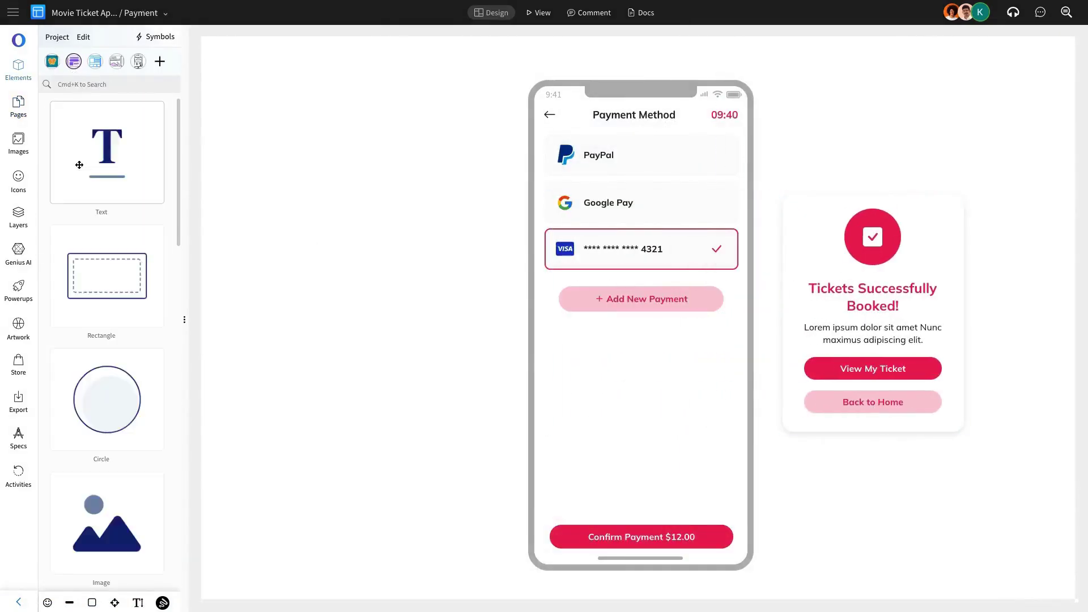
pyautogui.moveTo(138, 127); pyautogui.dragTo(612, 158)
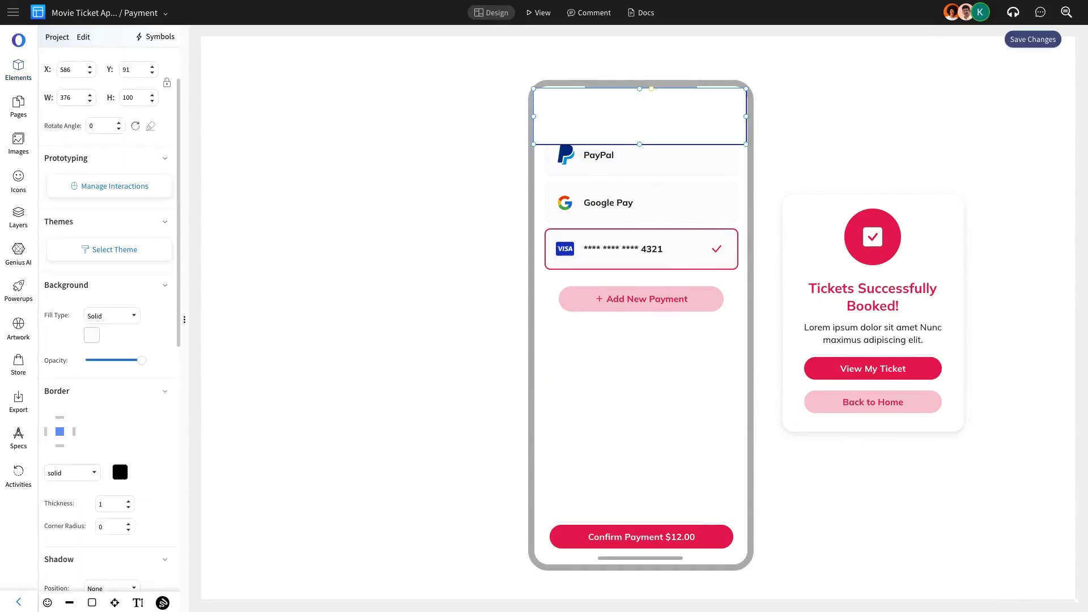
pyautogui.write('844')
pyautogui.press('Return')
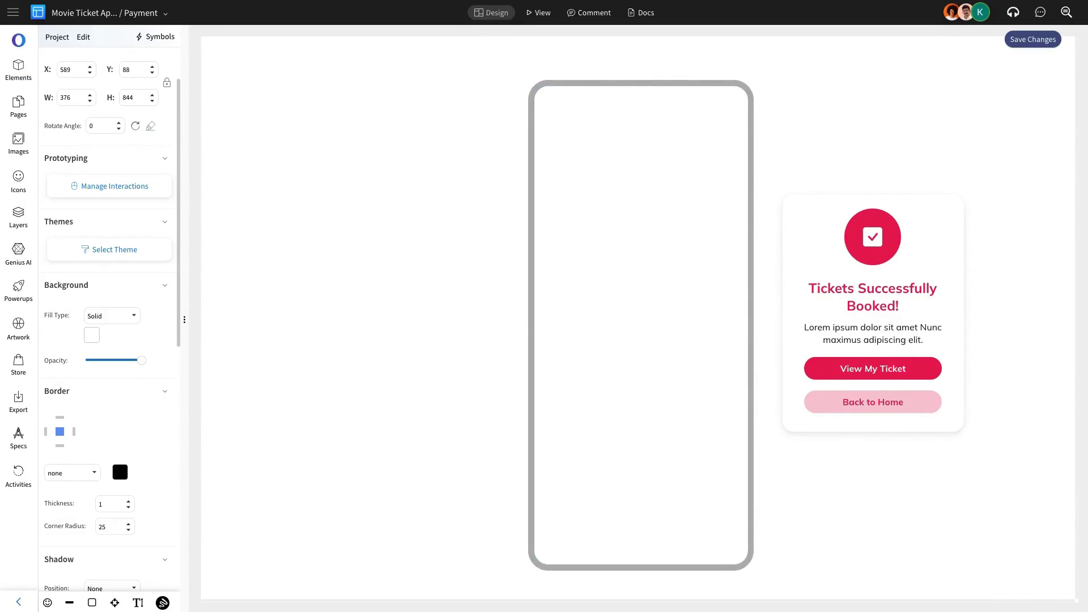
# Give the full-screen rectangle a black fill and lower its opacity to make it see-through
pyautogui.click(535, 479)
pyautogui.click(92, 336)
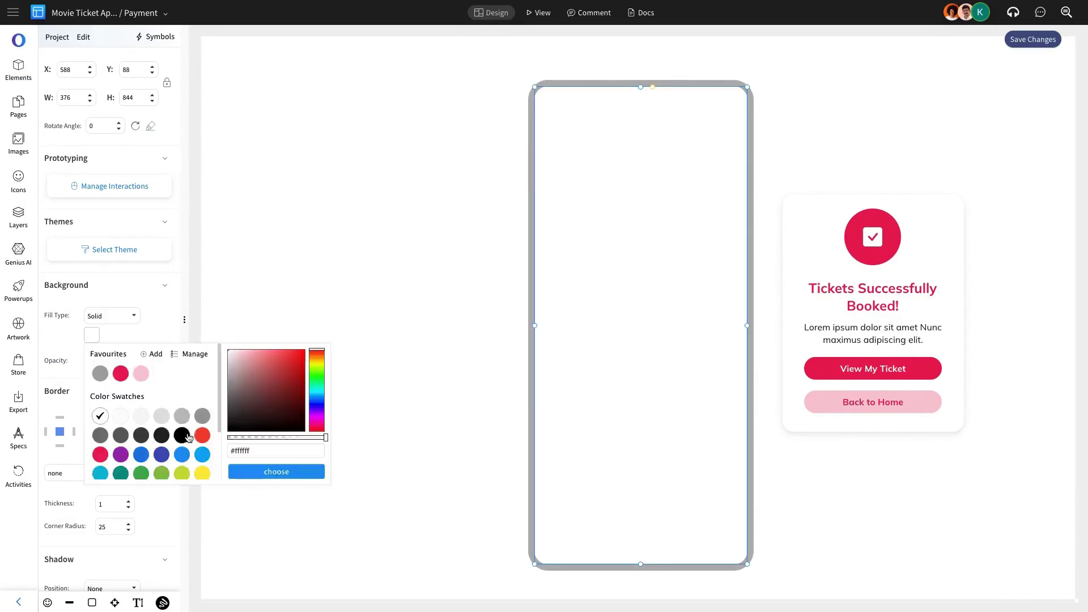
pyautogui.click(181, 435)
pyautogui.click(91, 360)
pyautogui.click(1020, 40)
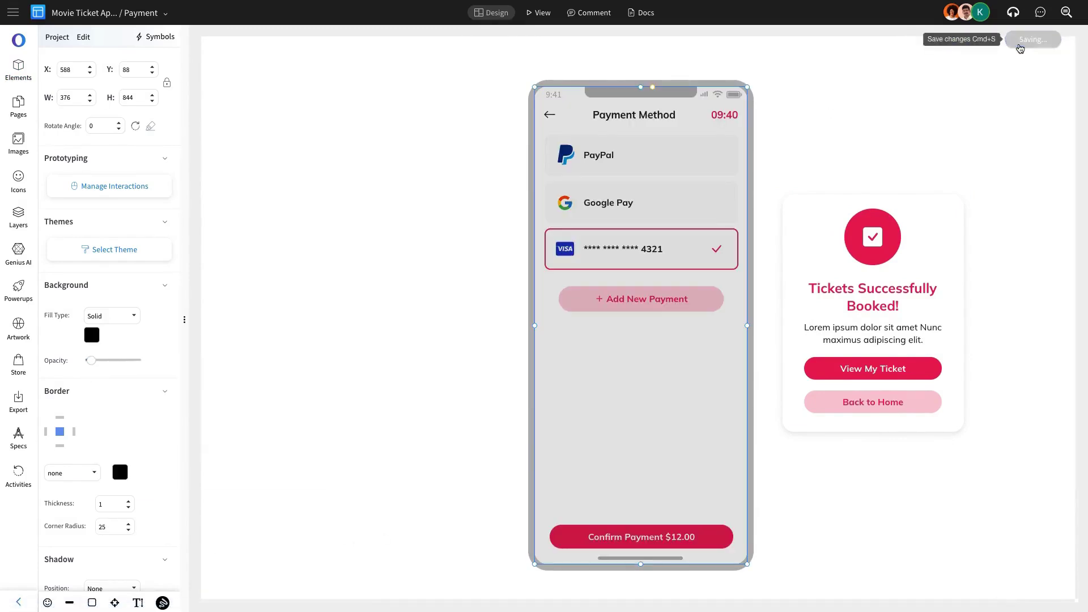
# Rename the Rectangle layer to Overlay and hide it
pyautogui.hotkey('ctrl', 'shift', 'l')
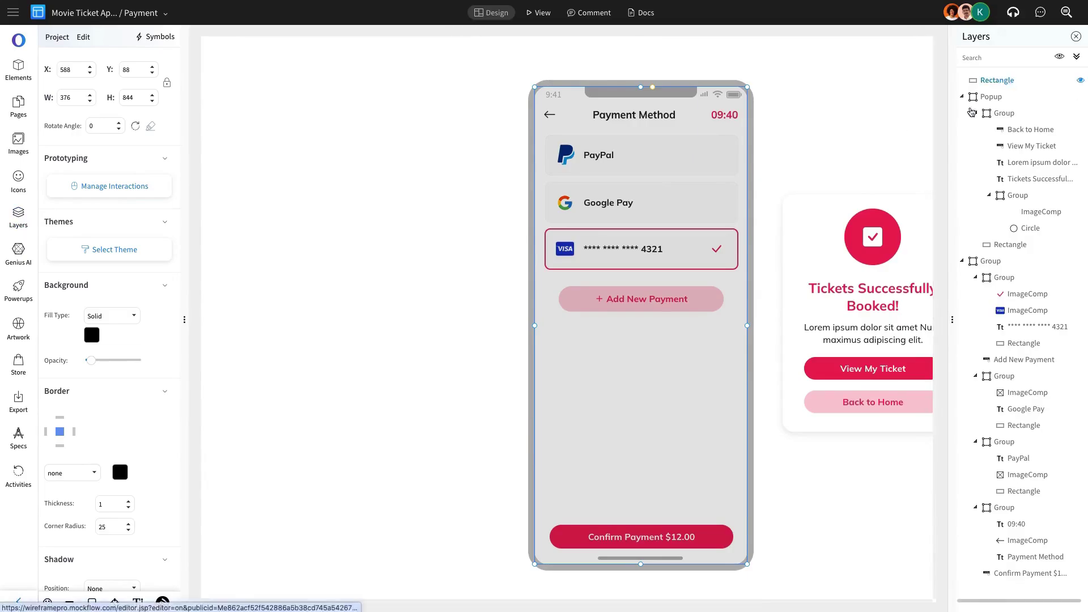
pyautogui.doubleClick(997, 80)
pyautogui.hotkey('ctrl', 'a')
pyautogui.write('Ove')
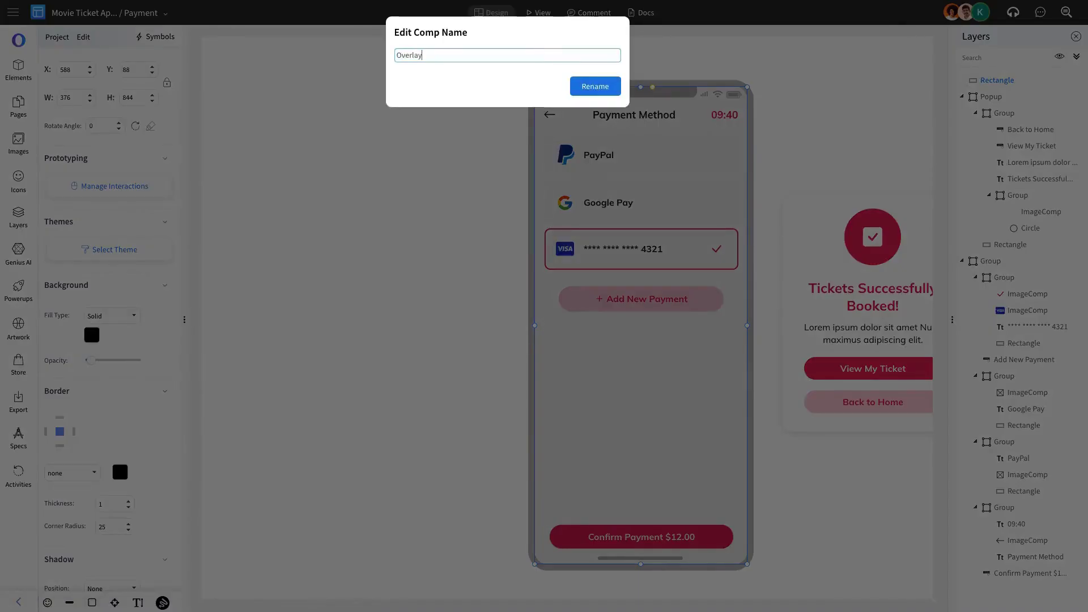
pyautogui.press('Return')
pyautogui.click(1082, 84)
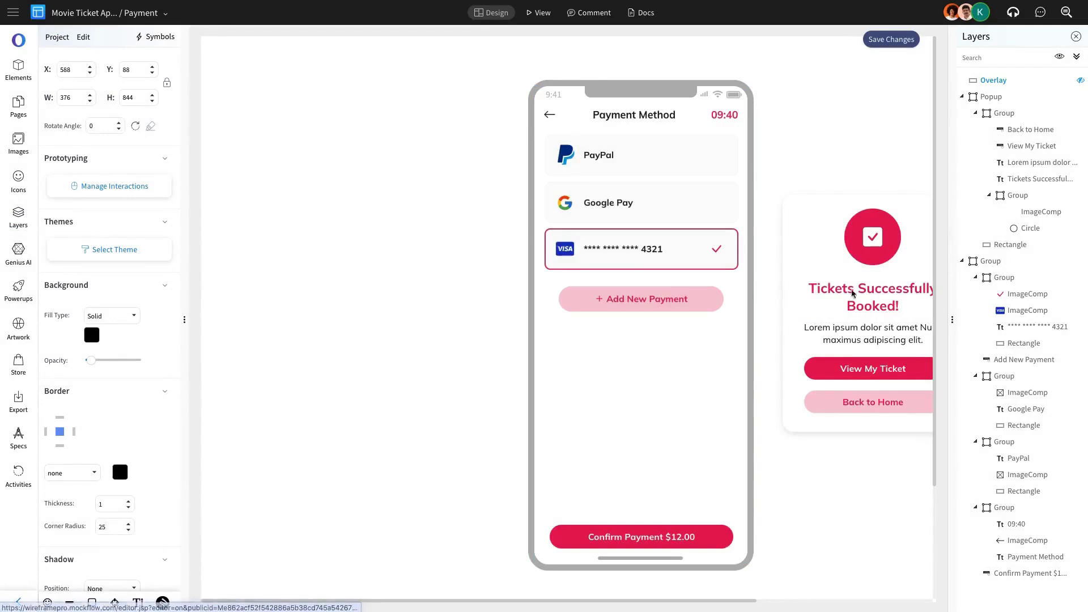
# Bring the Popup group in front of the Overlay layer
pyautogui.click(871, 260)
pyautogui.rightClick(870, 245)
pyautogui.click(880, 472)
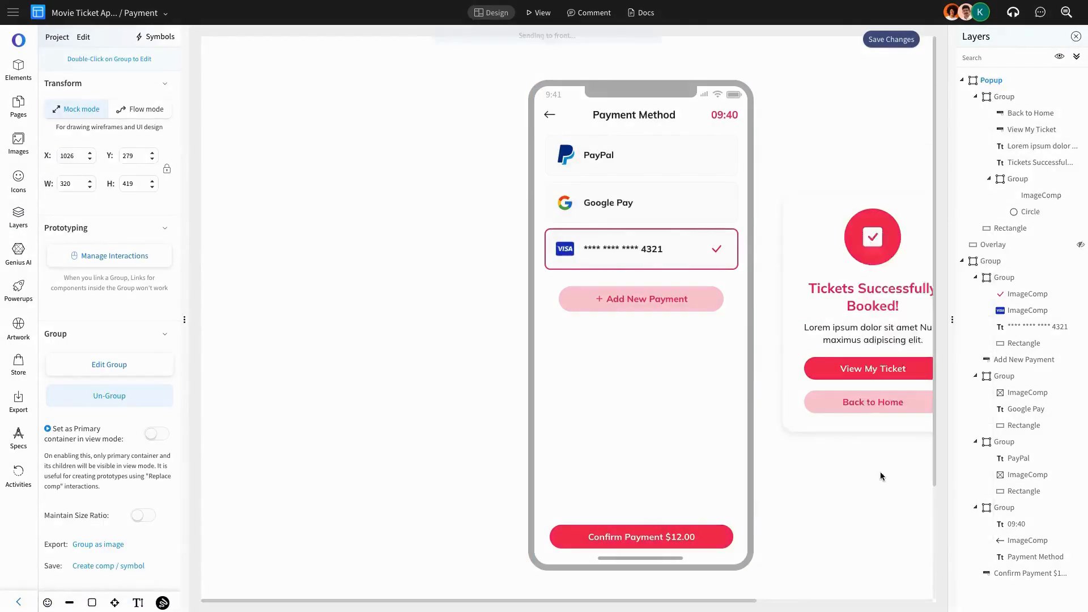
# Centre the popup on the Payment phone screen and save the wireframe
pyautogui.scroll(-1, 879, 471)
pyautogui.moveTo(831, 220); pyautogui.dragTo(643, 227)
pyautogui.scroll(1, 643, 226)
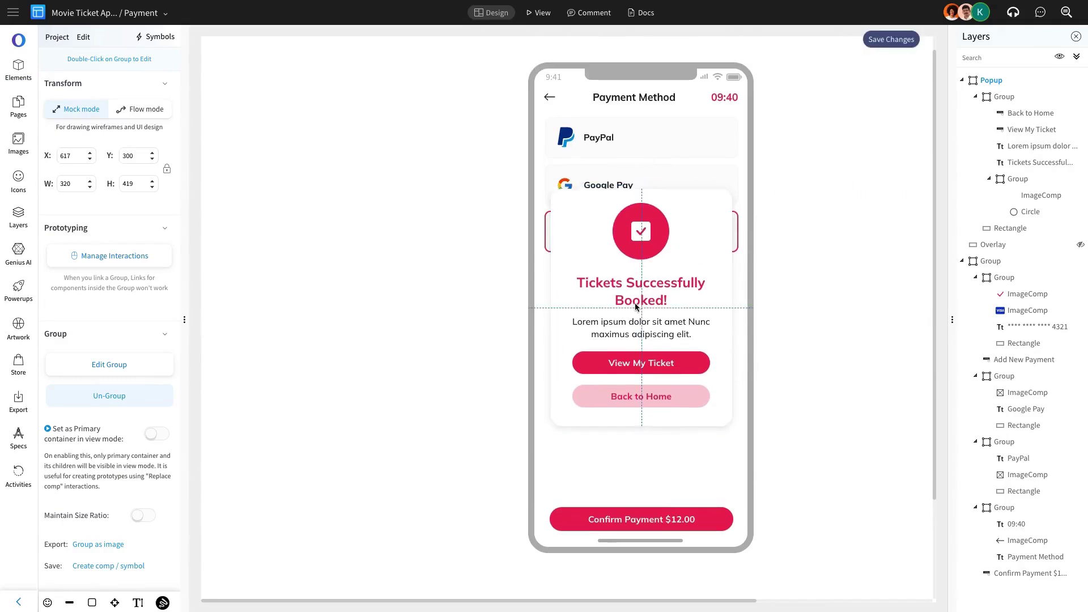
pyautogui.click(856, 356)
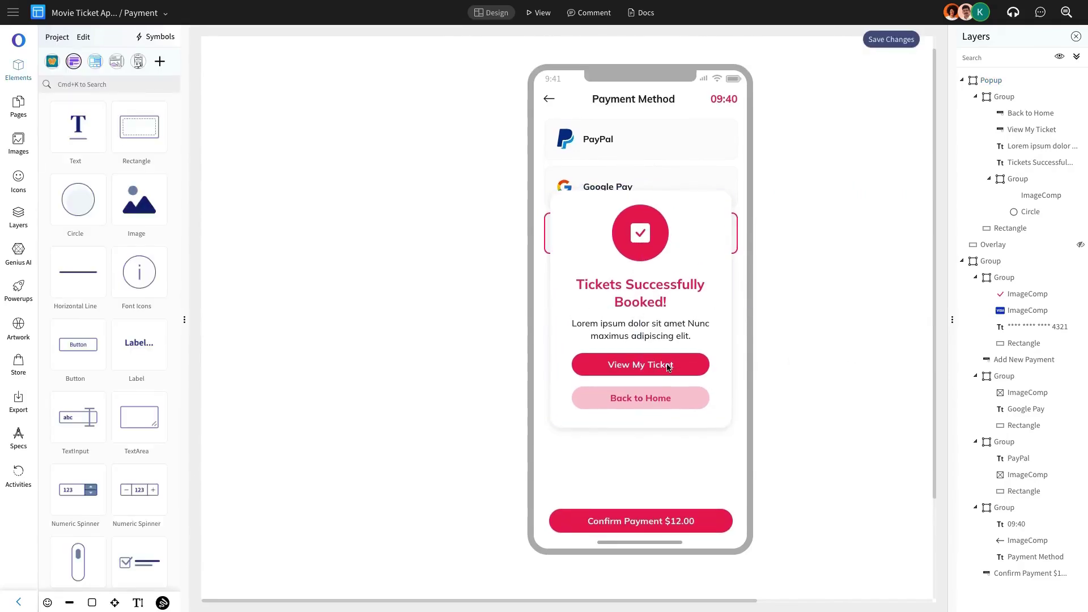
pyautogui.click(891, 39)
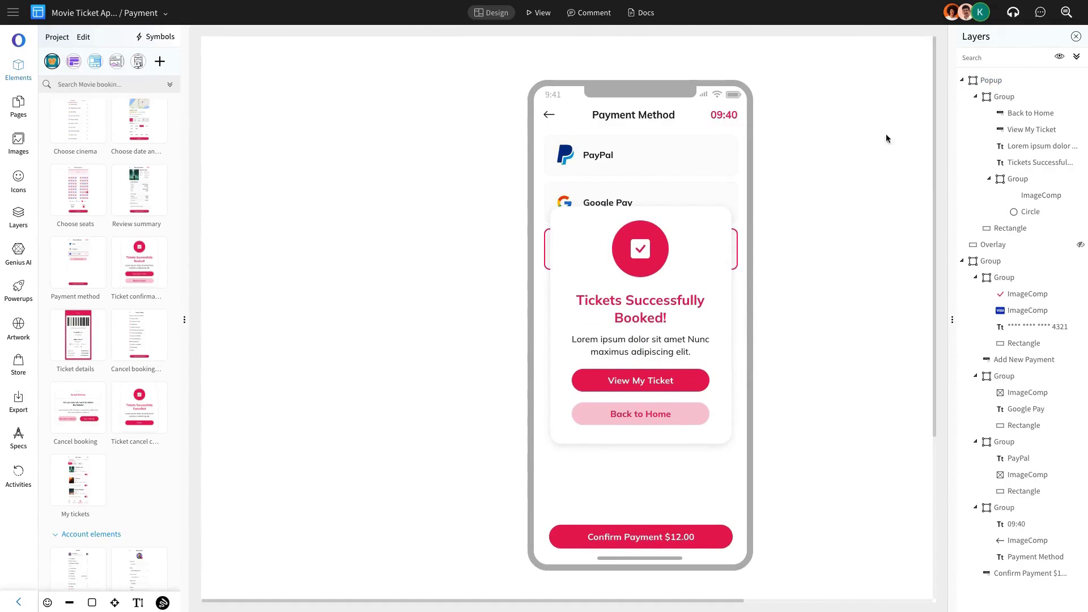
pyautogui.click(656, 256)
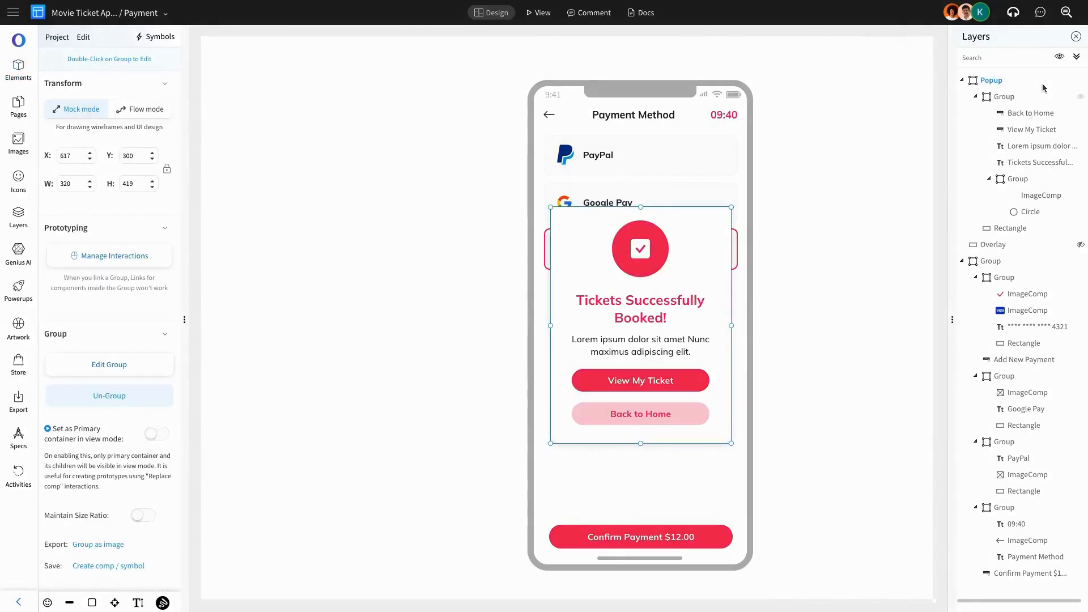
# Link the popup's Back to Home button to the Home page with a Goto Page action, then save
pyautogui.doubleClick(638, 414)
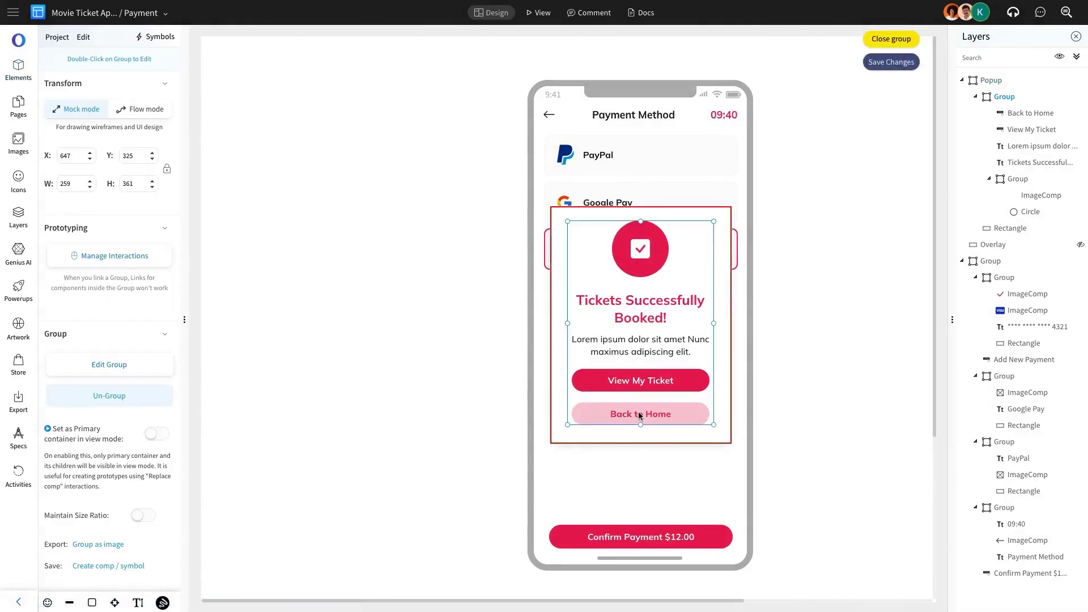
pyautogui.click(650, 415)
pyautogui.click(115, 272)
pyautogui.click(271, 98)
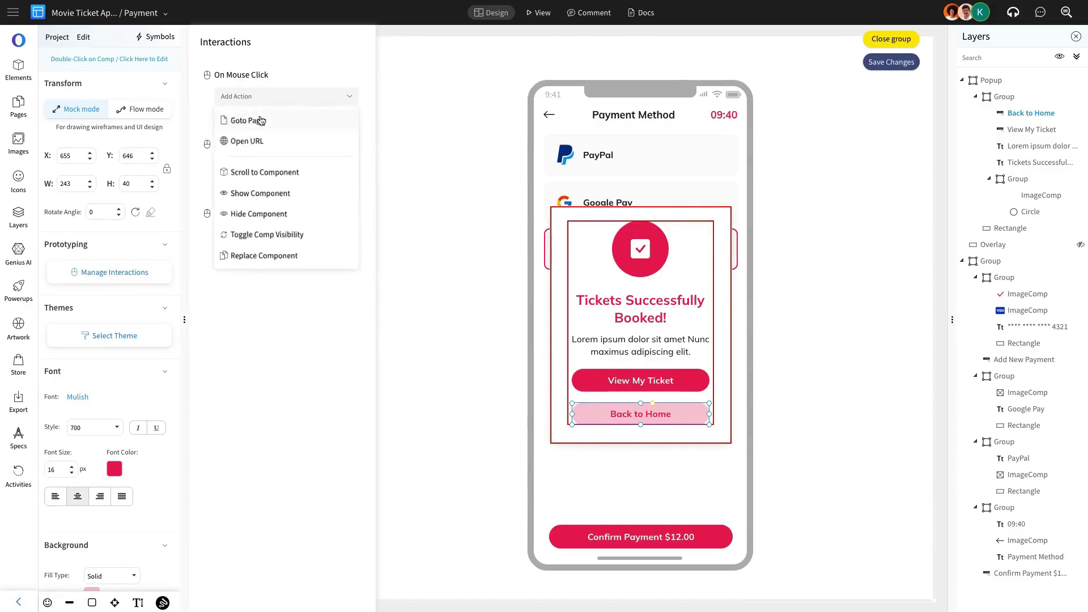
pyautogui.click(259, 123)
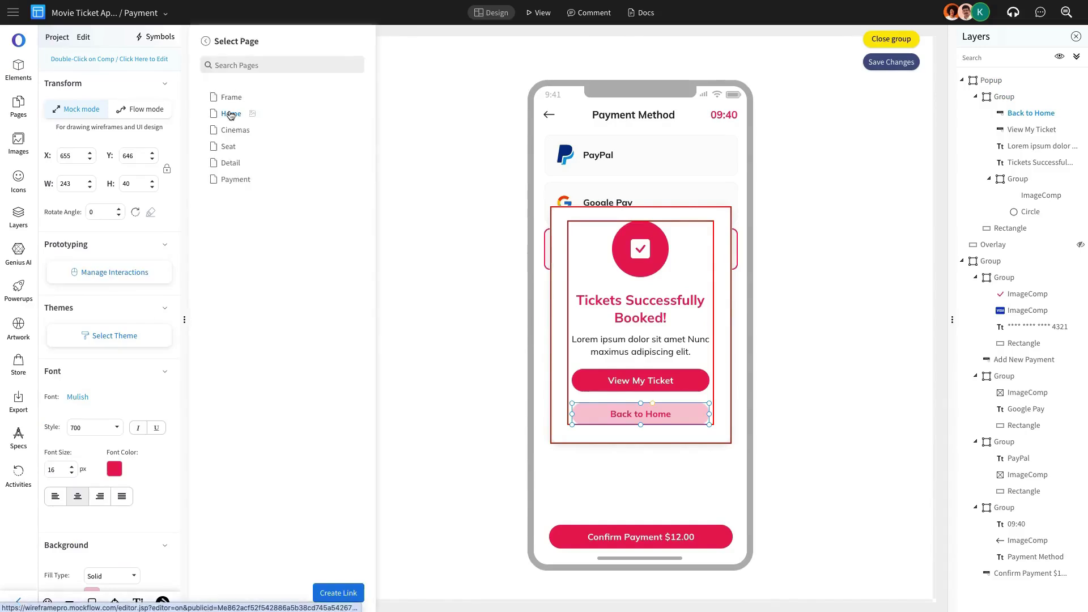
pyautogui.click(230, 114)
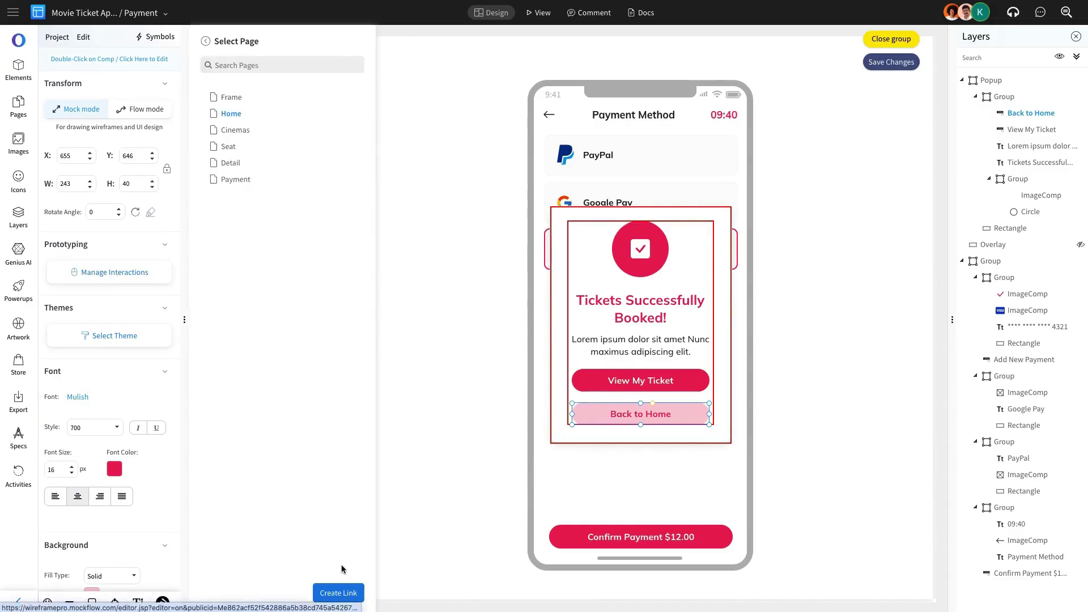
pyautogui.click(338, 593)
pyautogui.click(890, 62)
# Hide the Popup layer and open the Home page from Pages
pyautogui.click(891, 39)
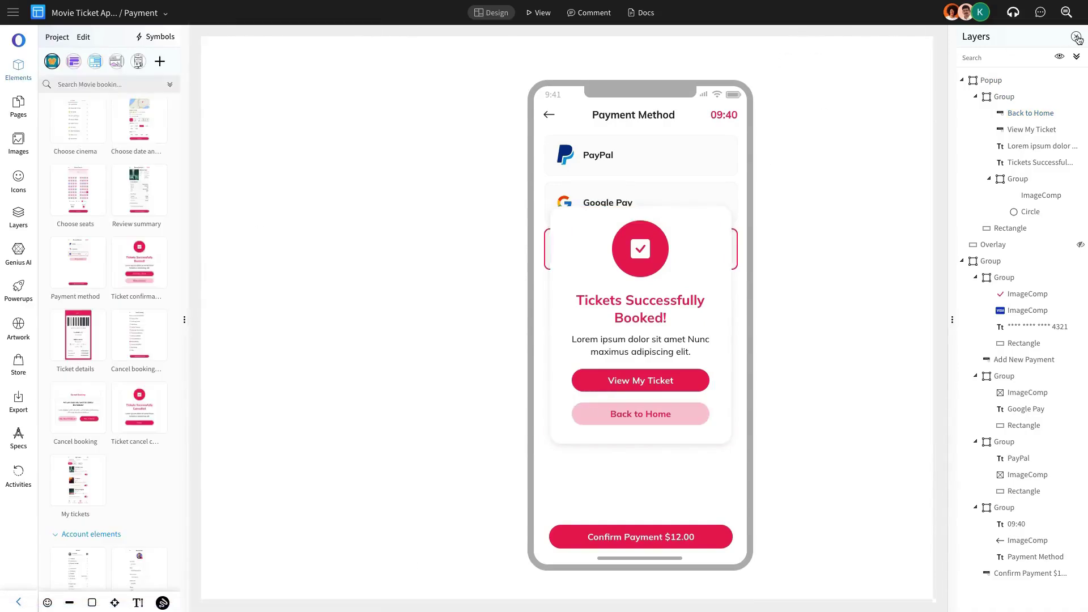
pyautogui.click(1076, 37)
pyautogui.click(18, 215)
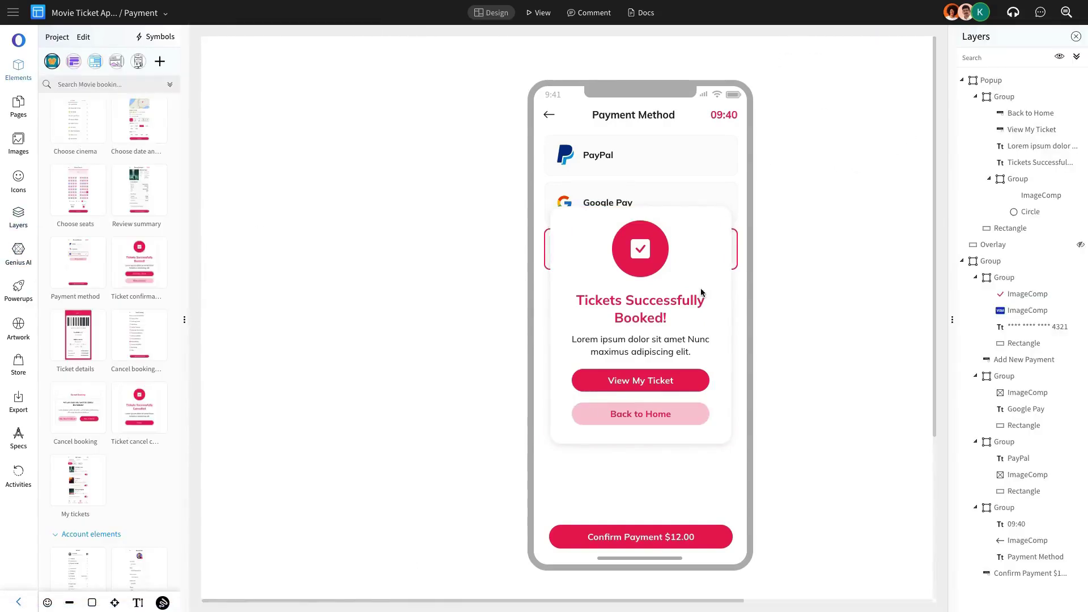
pyautogui.click(1079, 80)
pyautogui.click(1080, 81)
pyautogui.click(1076, 36)
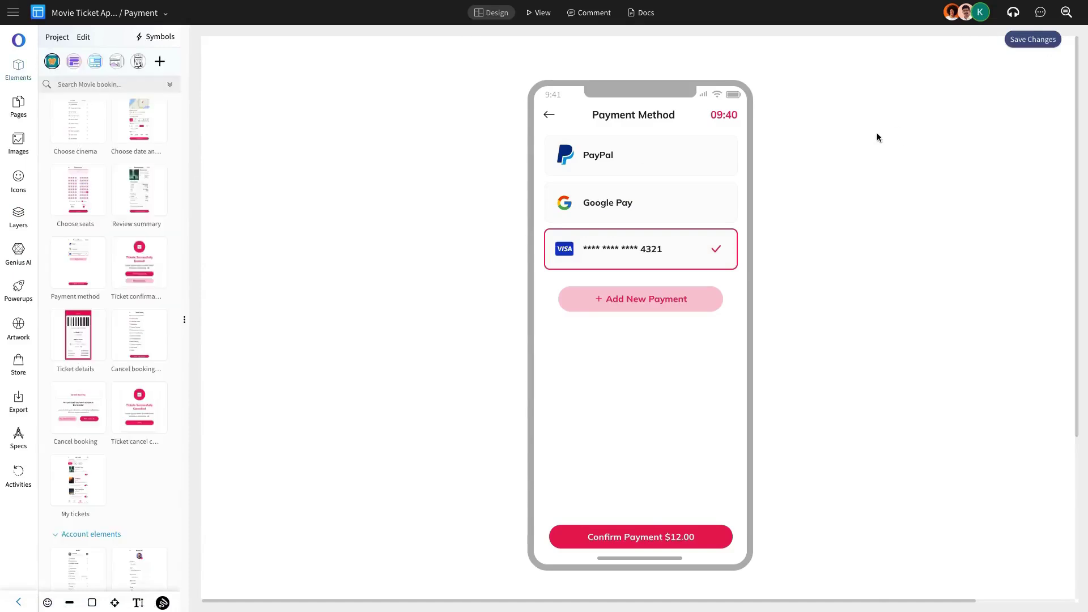
pyautogui.click(21, 106)
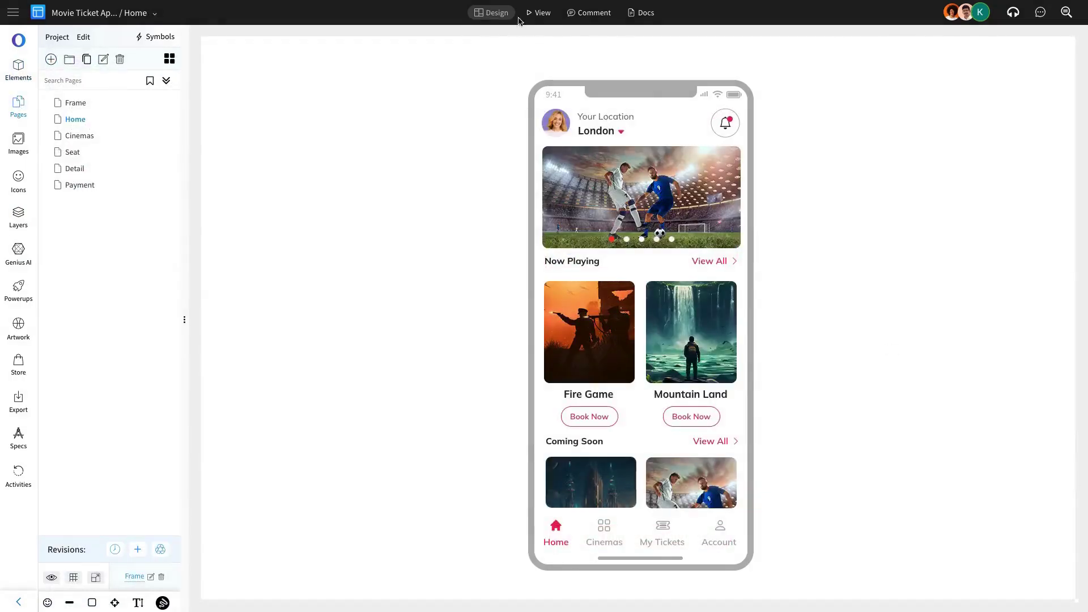
# In View mode, browse the Cinemas, Seat, Detail and Payment pages, then return Home
pyautogui.click(538, 17)
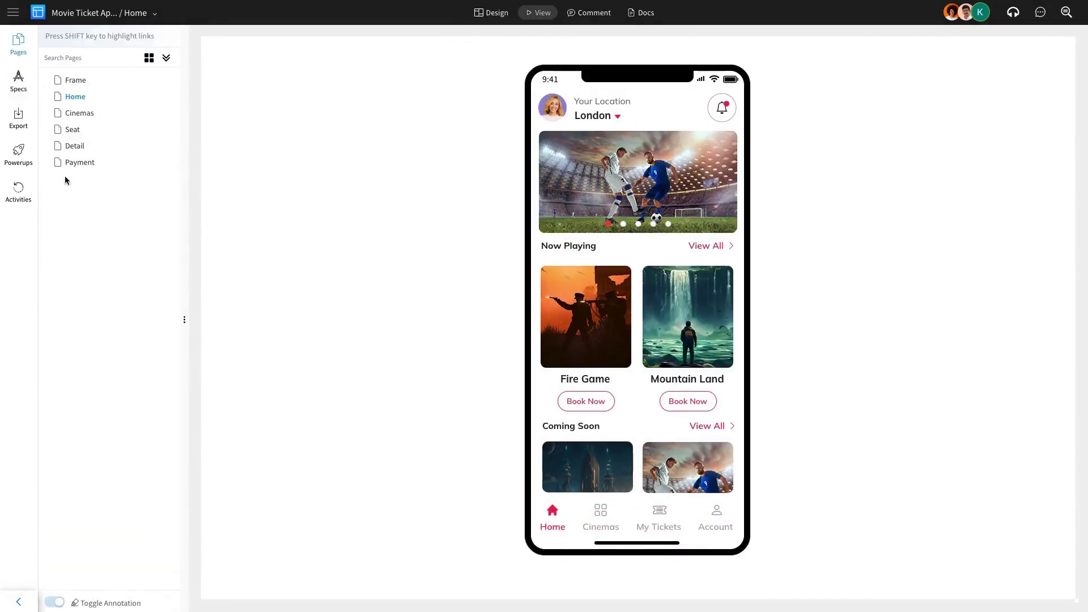
pyautogui.click(84, 118)
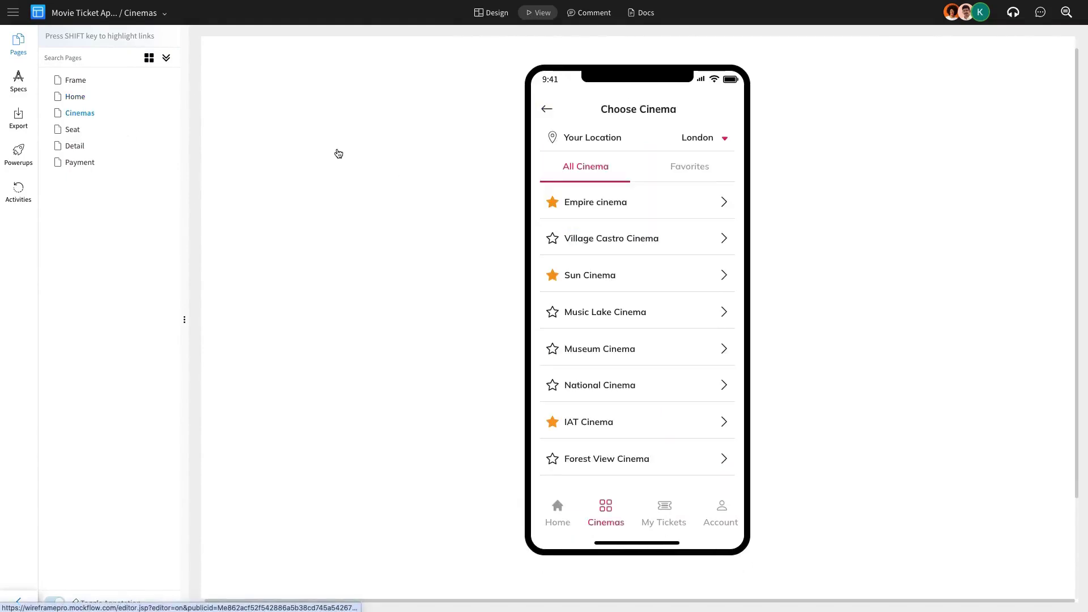
pyautogui.click(137, 134)
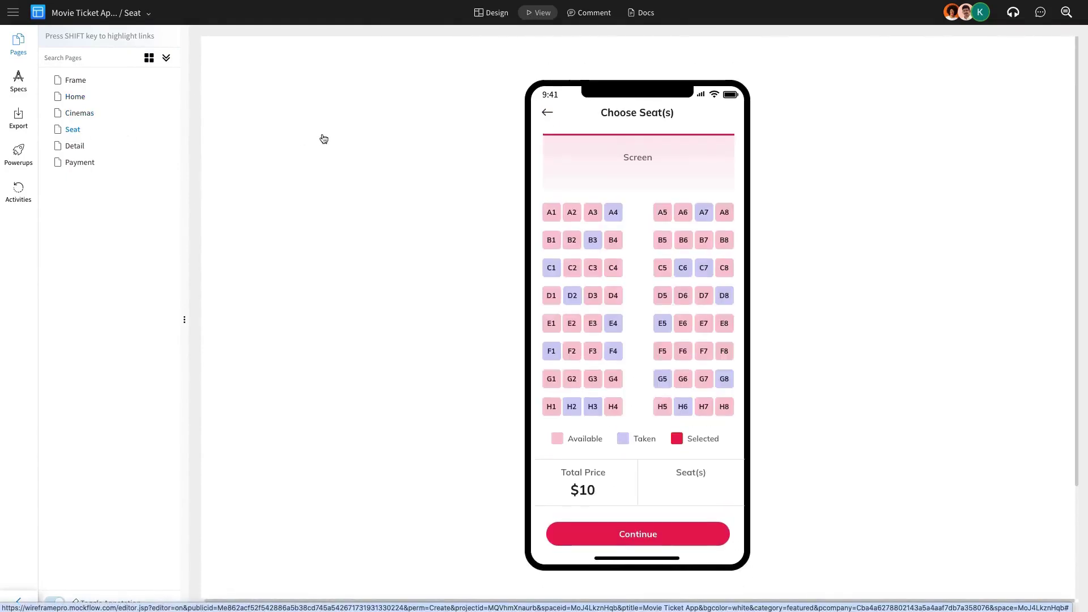
pyautogui.click(77, 149)
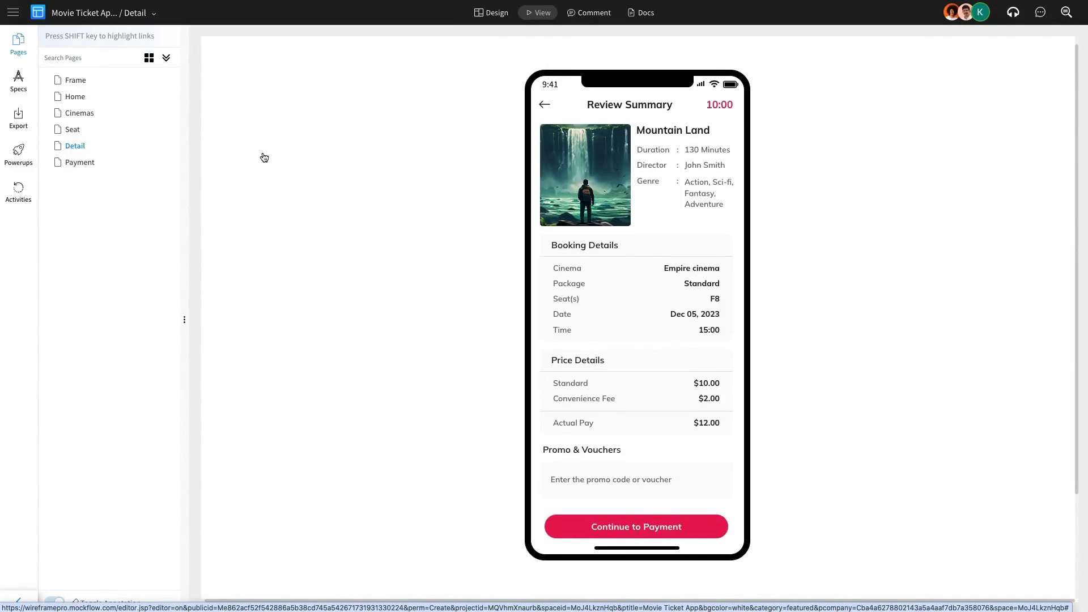
pyautogui.click(80, 162)
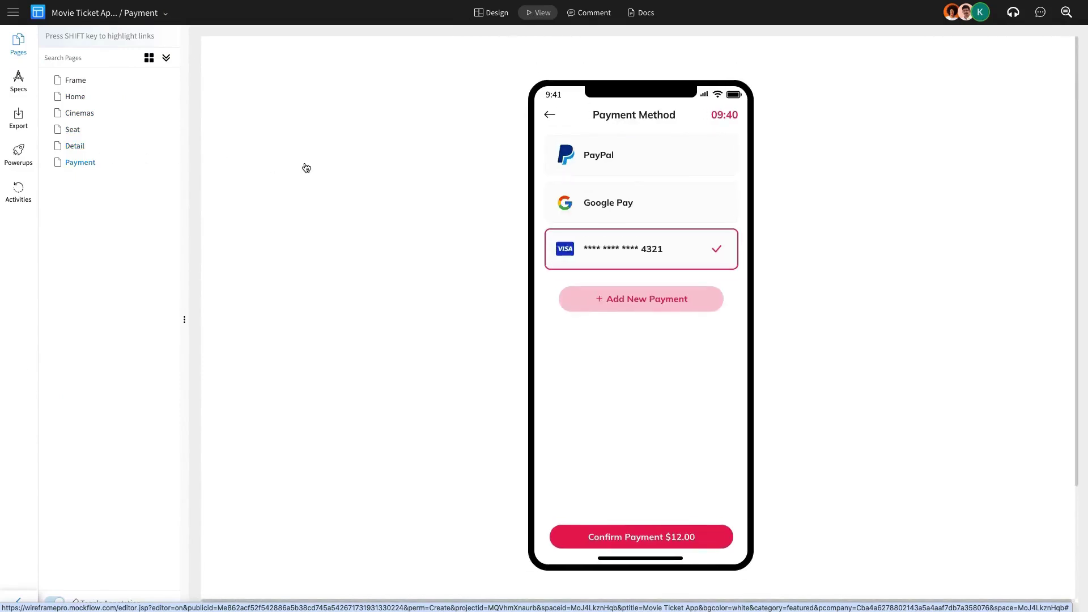
pyautogui.click(88, 96)
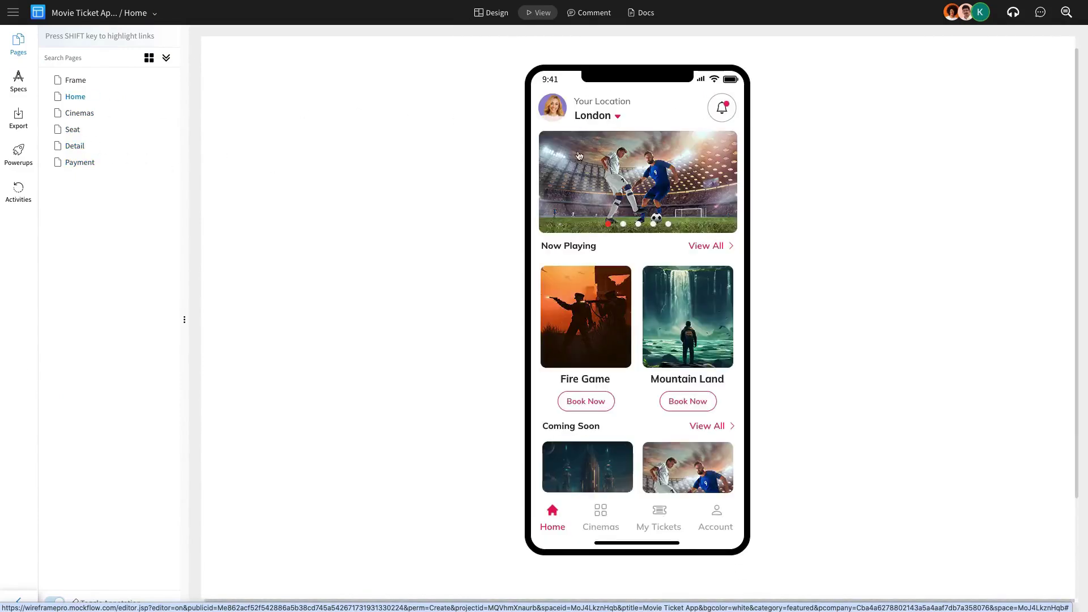
# Book seat F8 at Empire cinema through Review Summary and Payment to confirm payment
pyautogui.click(694, 404)
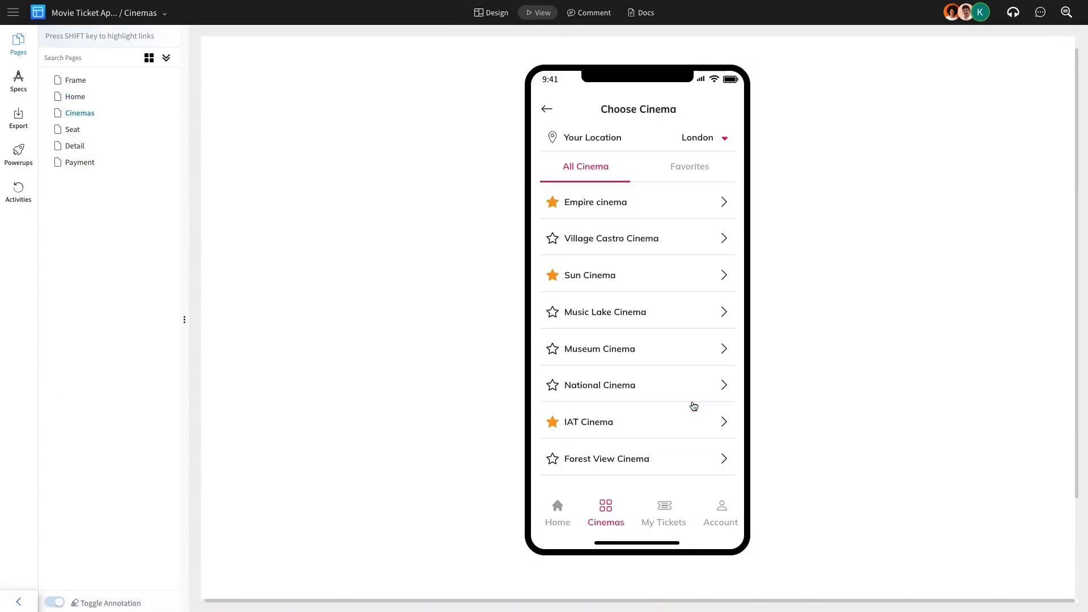
pyautogui.click(726, 204)
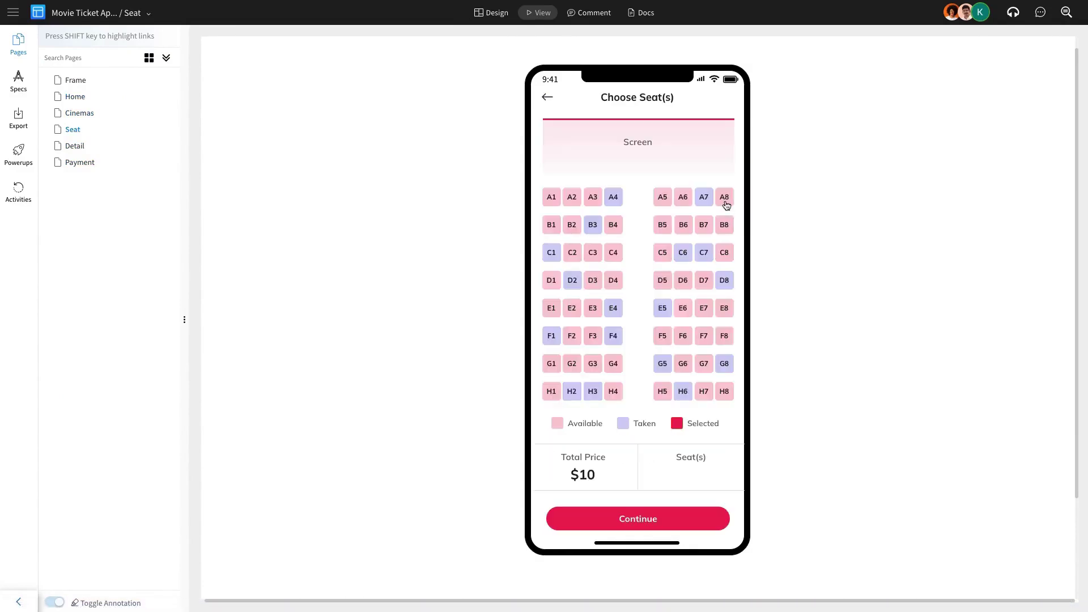
pyautogui.click(726, 337)
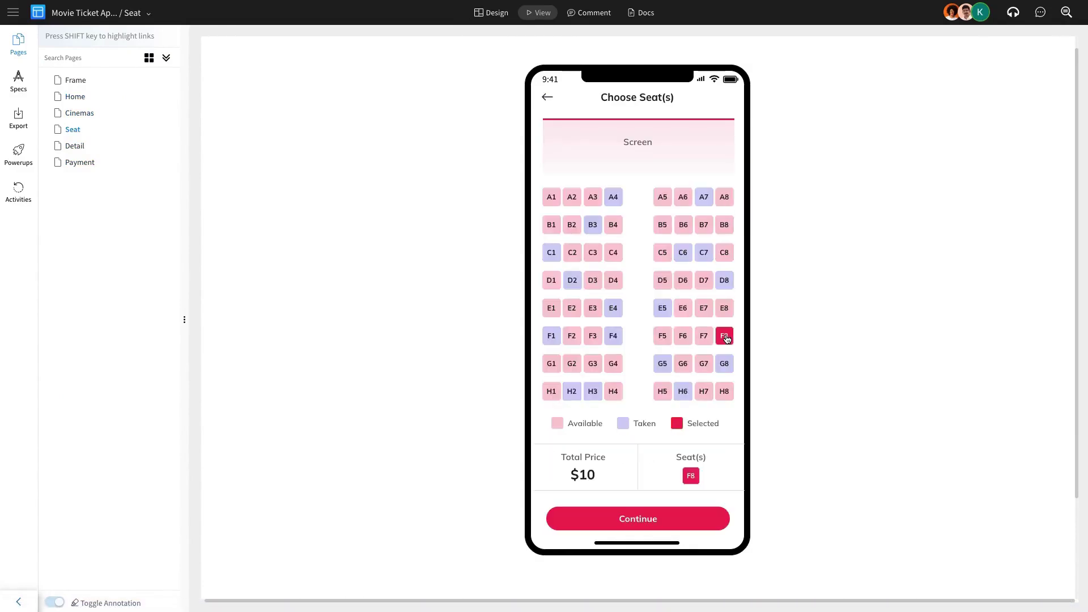
pyautogui.click(688, 524)
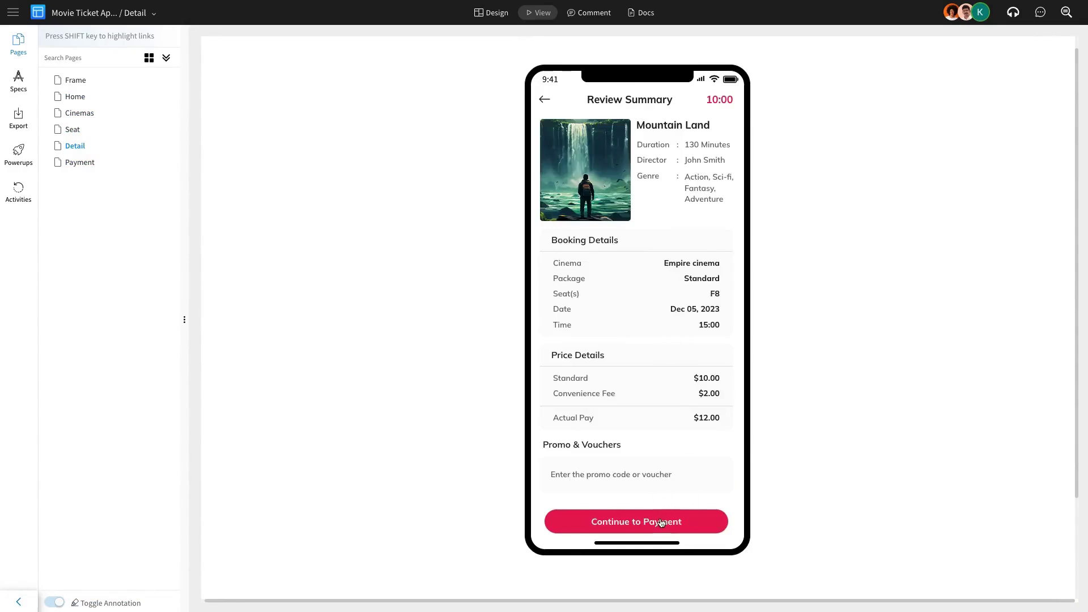
pyautogui.click(661, 523)
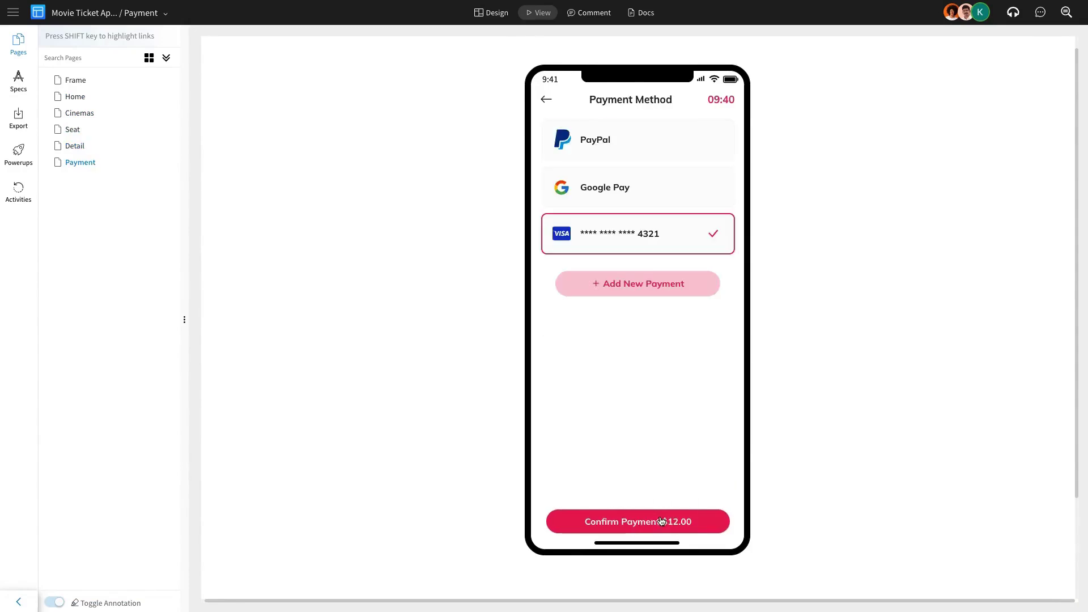
pyautogui.click(627, 522)
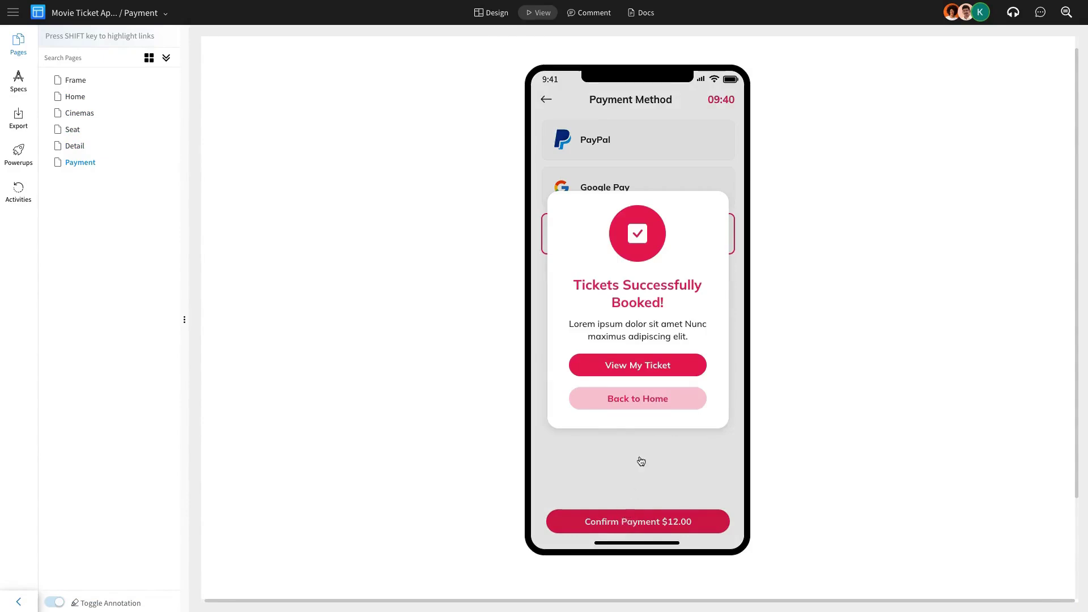
# Choose Back to Home on the Tickets Successfully Booked popup to return to Home
pyautogui.click(653, 403)
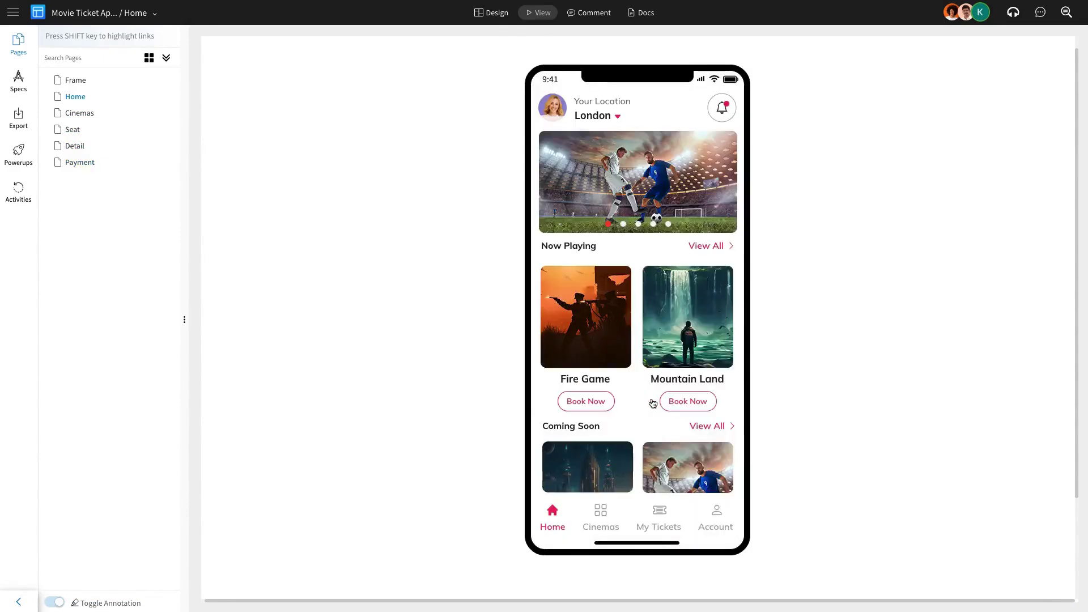